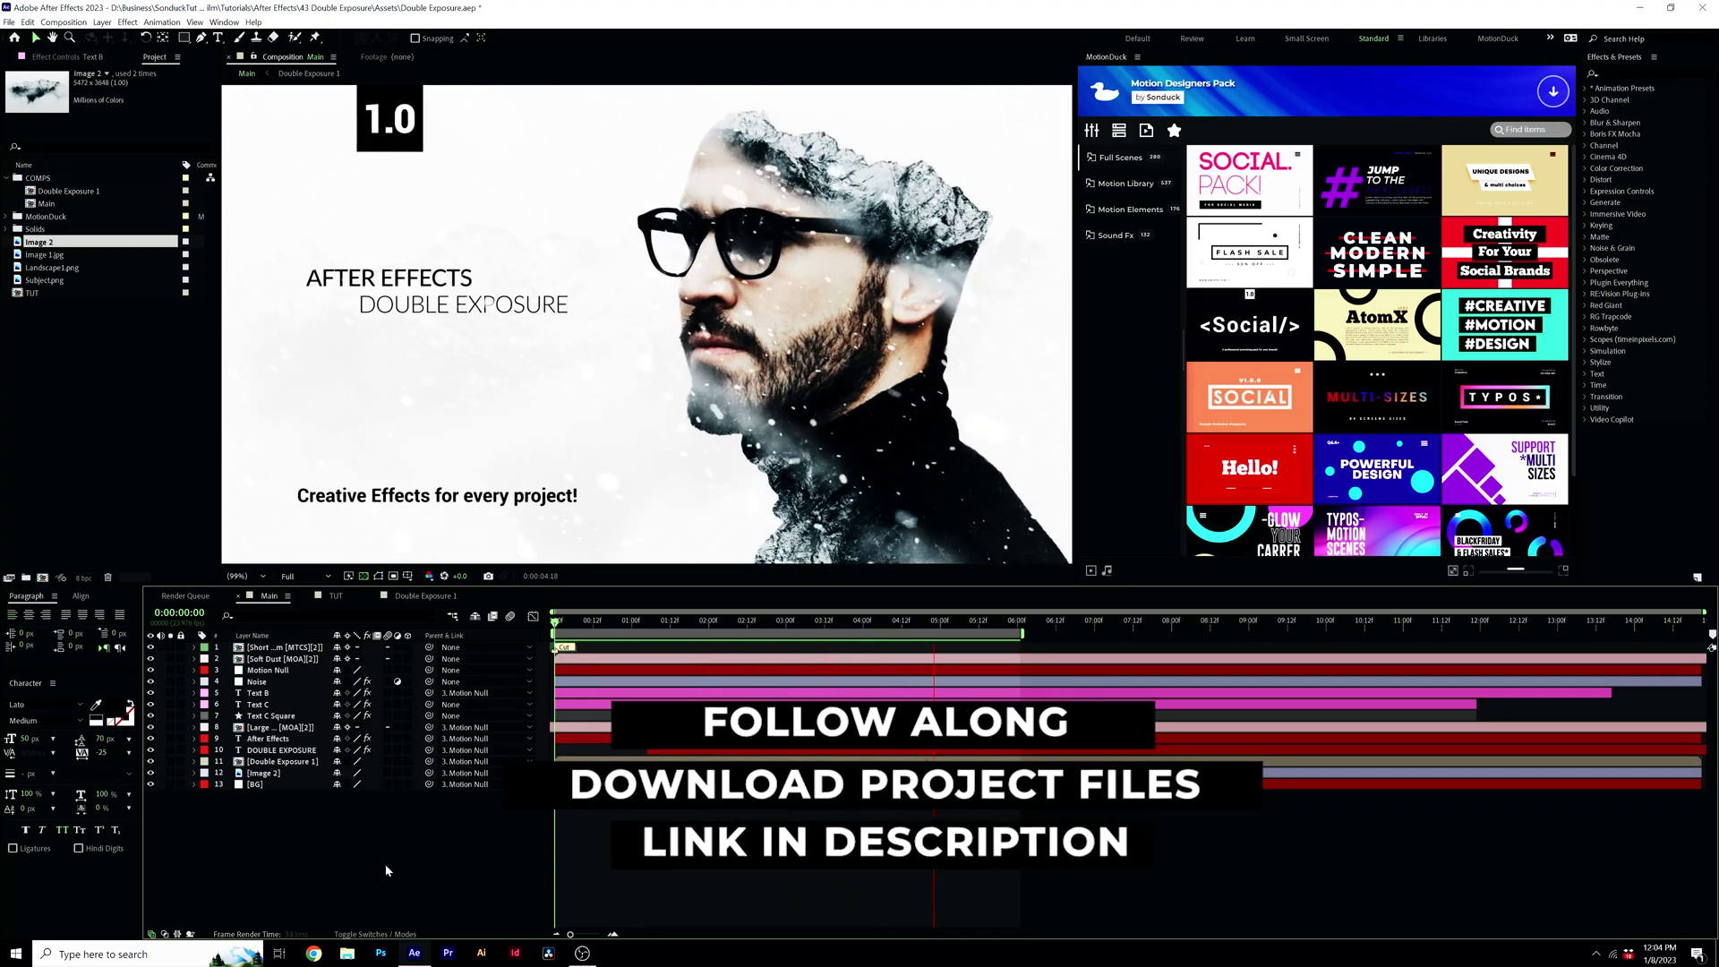
Open the TUT comp, hide the landscape to show the portrait, and preview the Main comp.
click(336, 595)
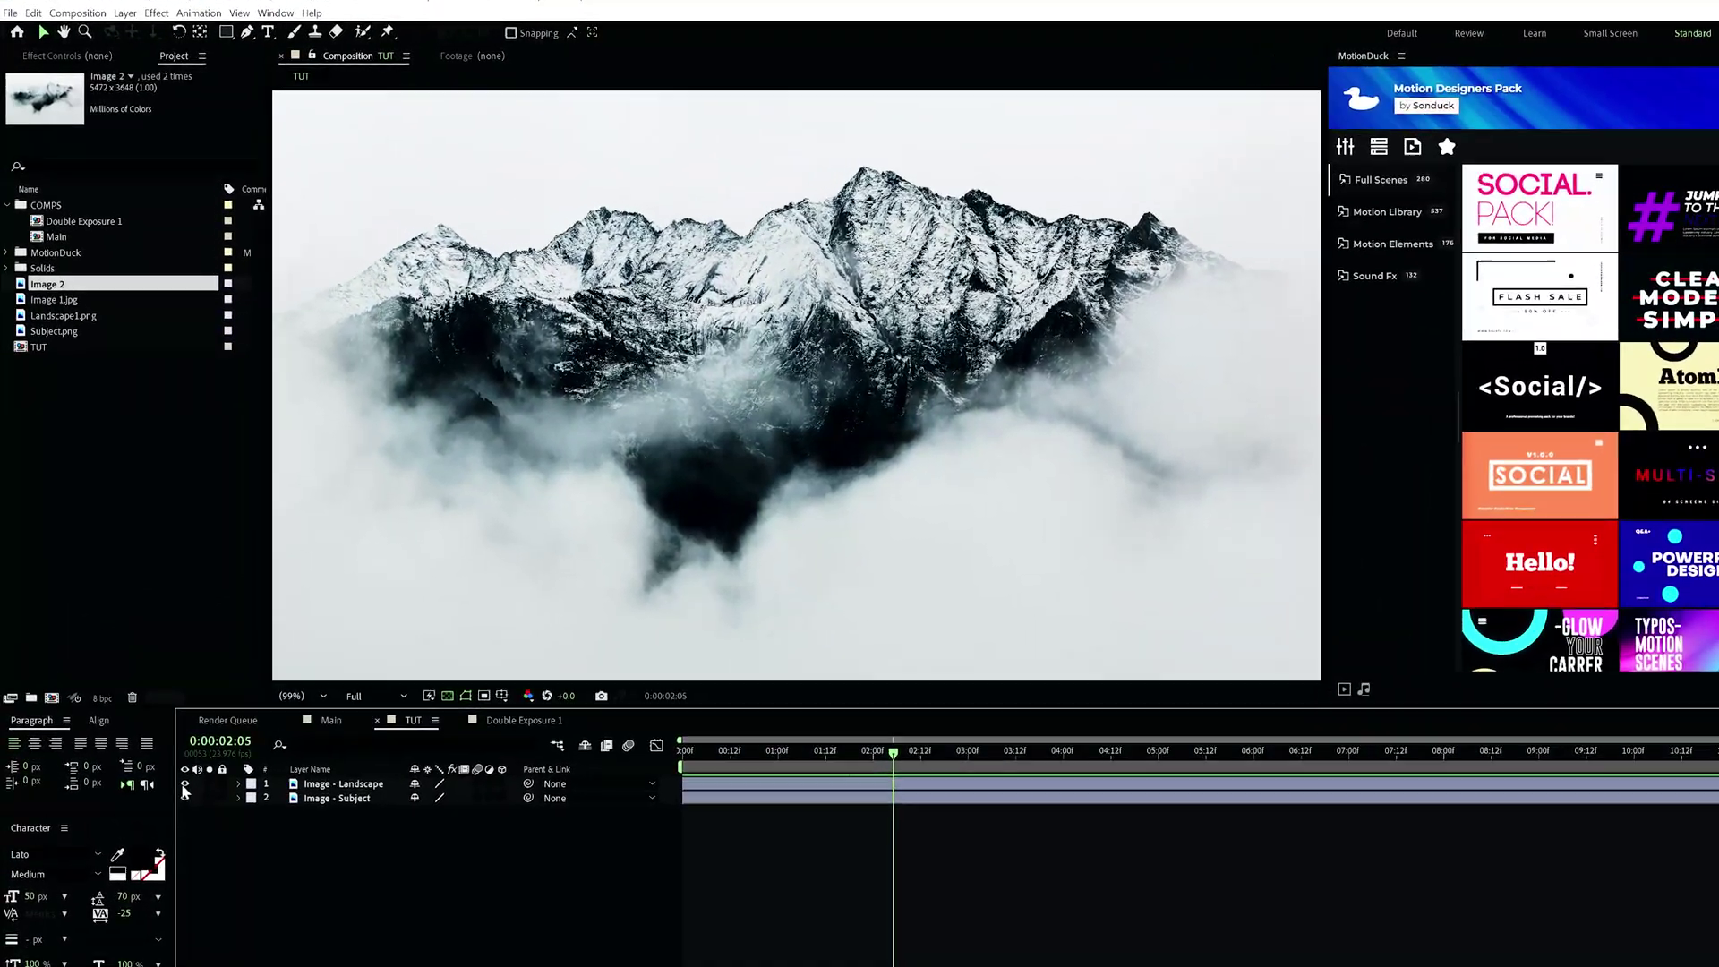
click(184, 783)
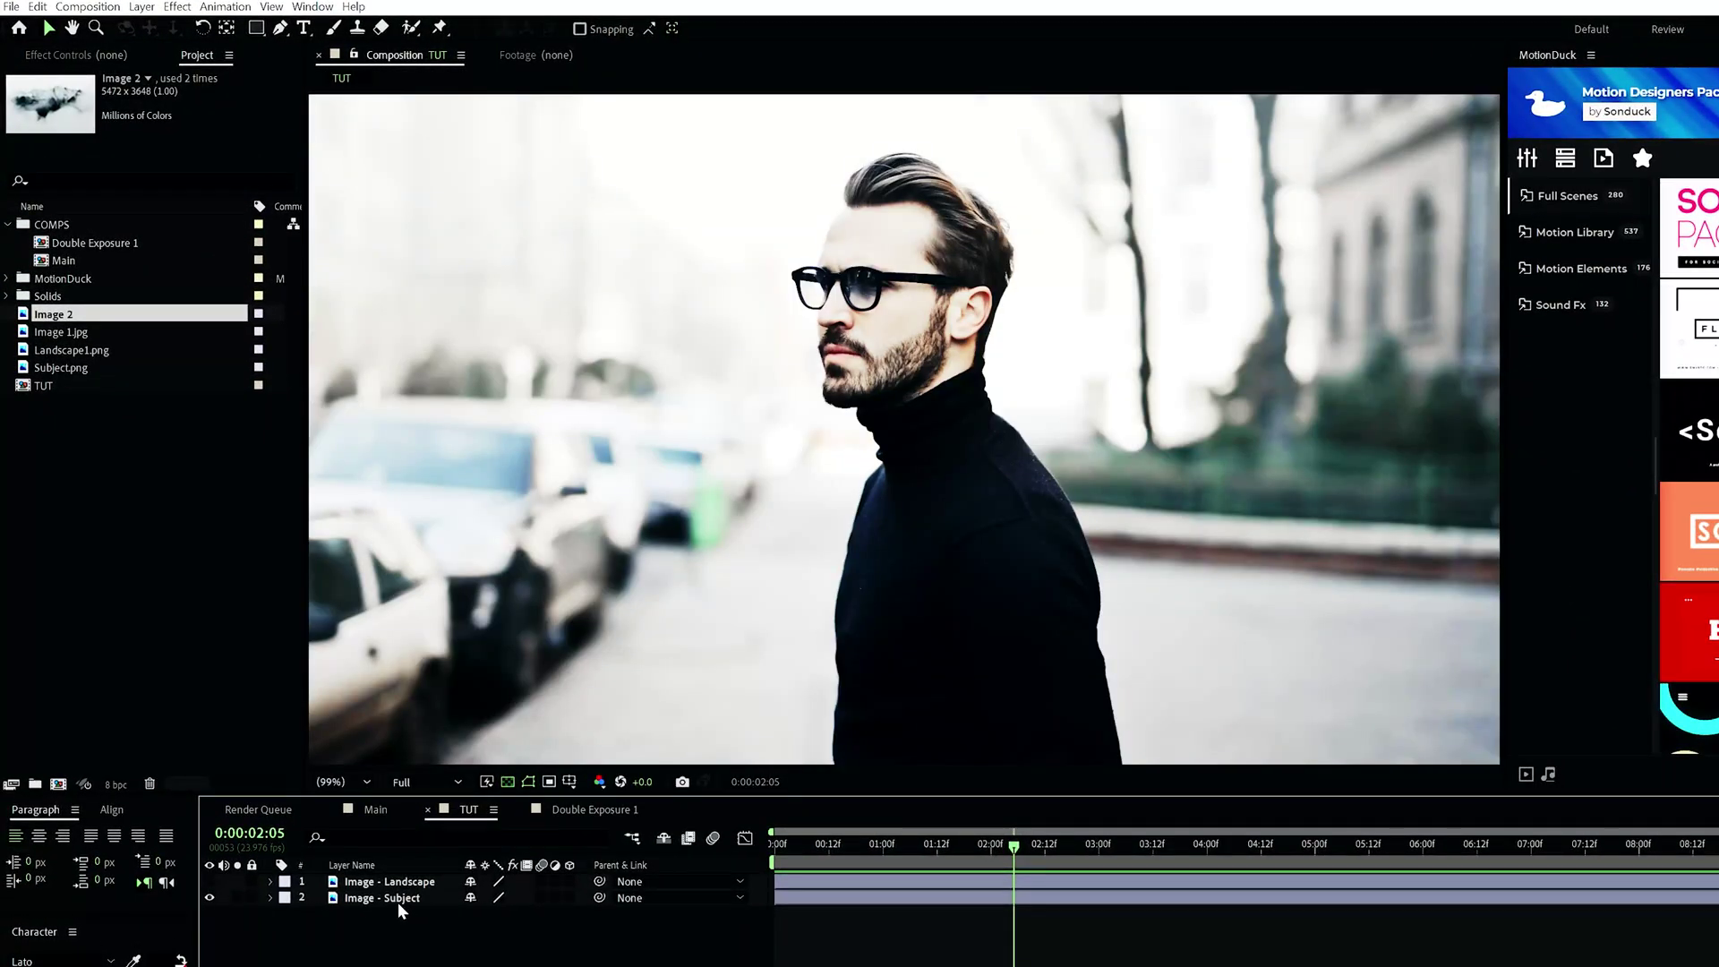
click(368, 898)
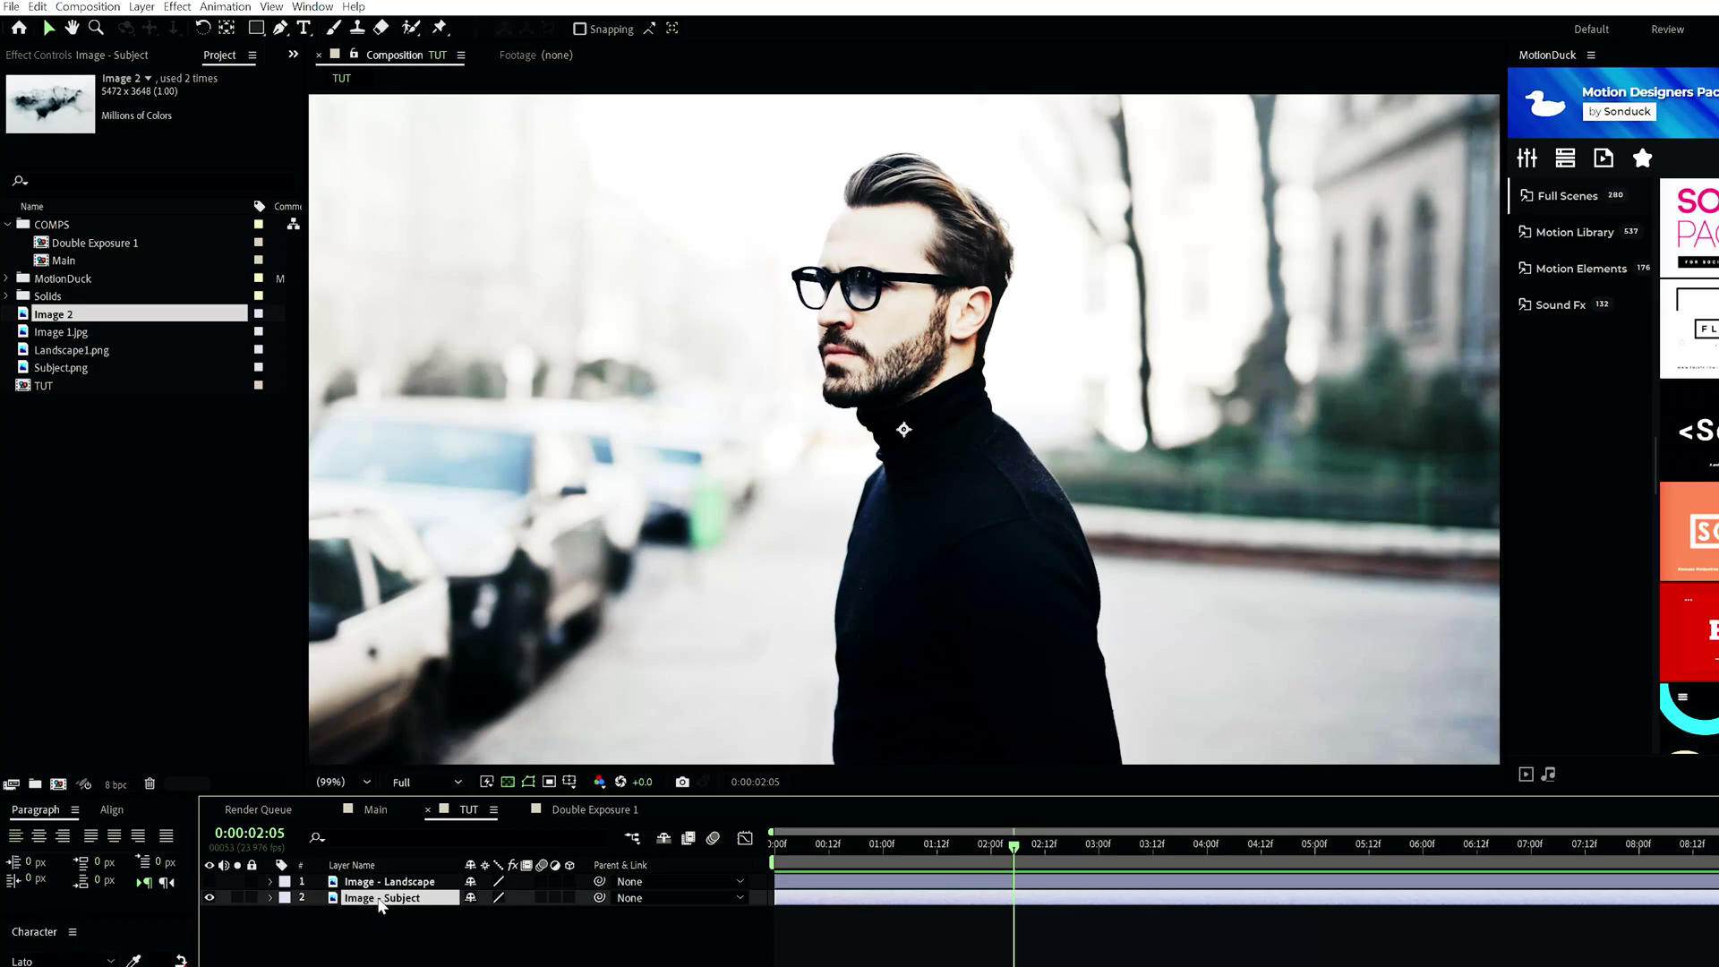
click(380, 809)
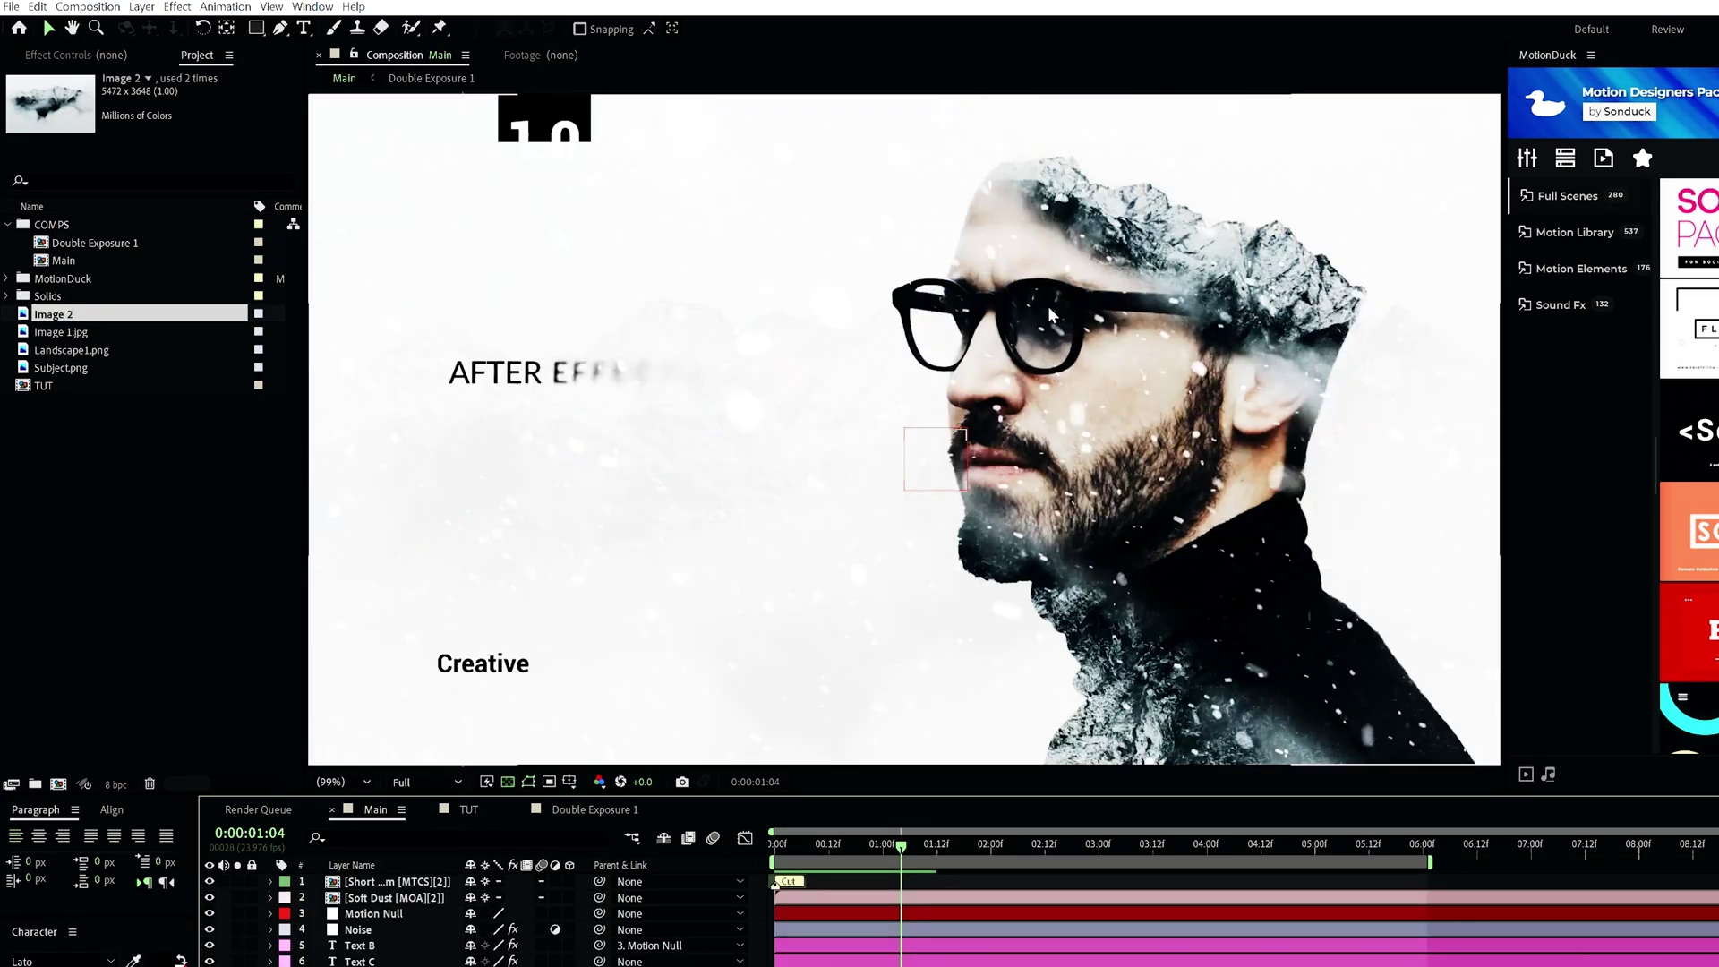
click(469, 809)
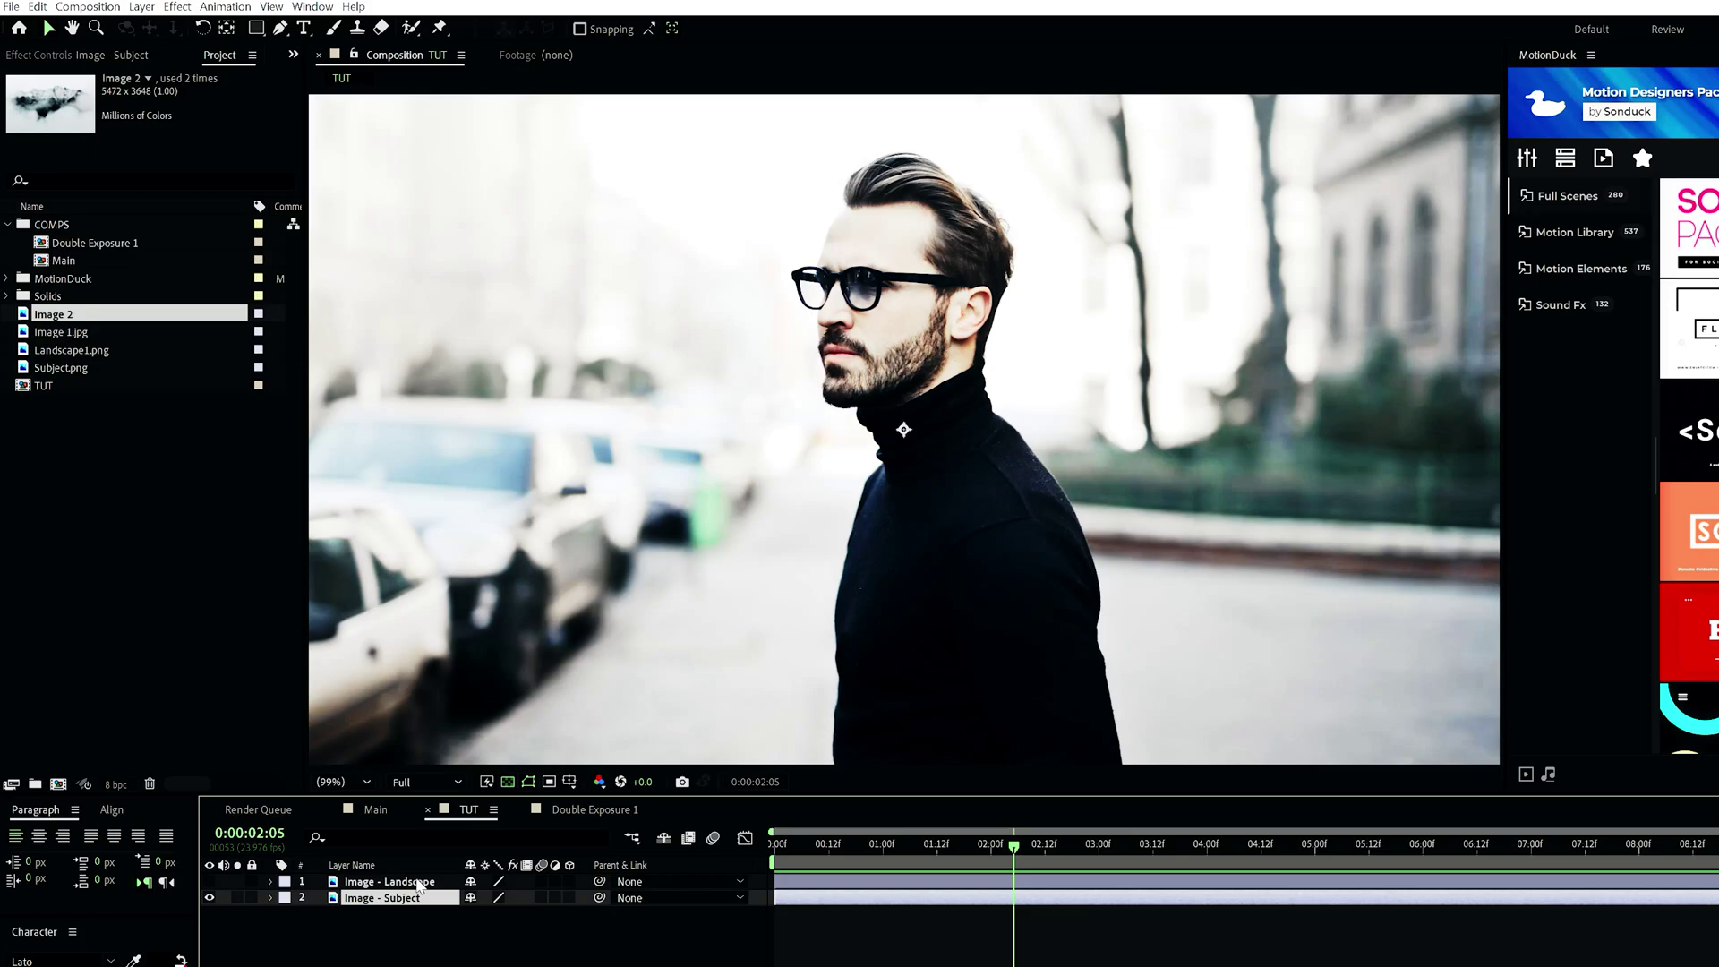
Toggle Image - Subject and Image - Landscape visibility, ending with only the portrait visible.
click(209, 897)
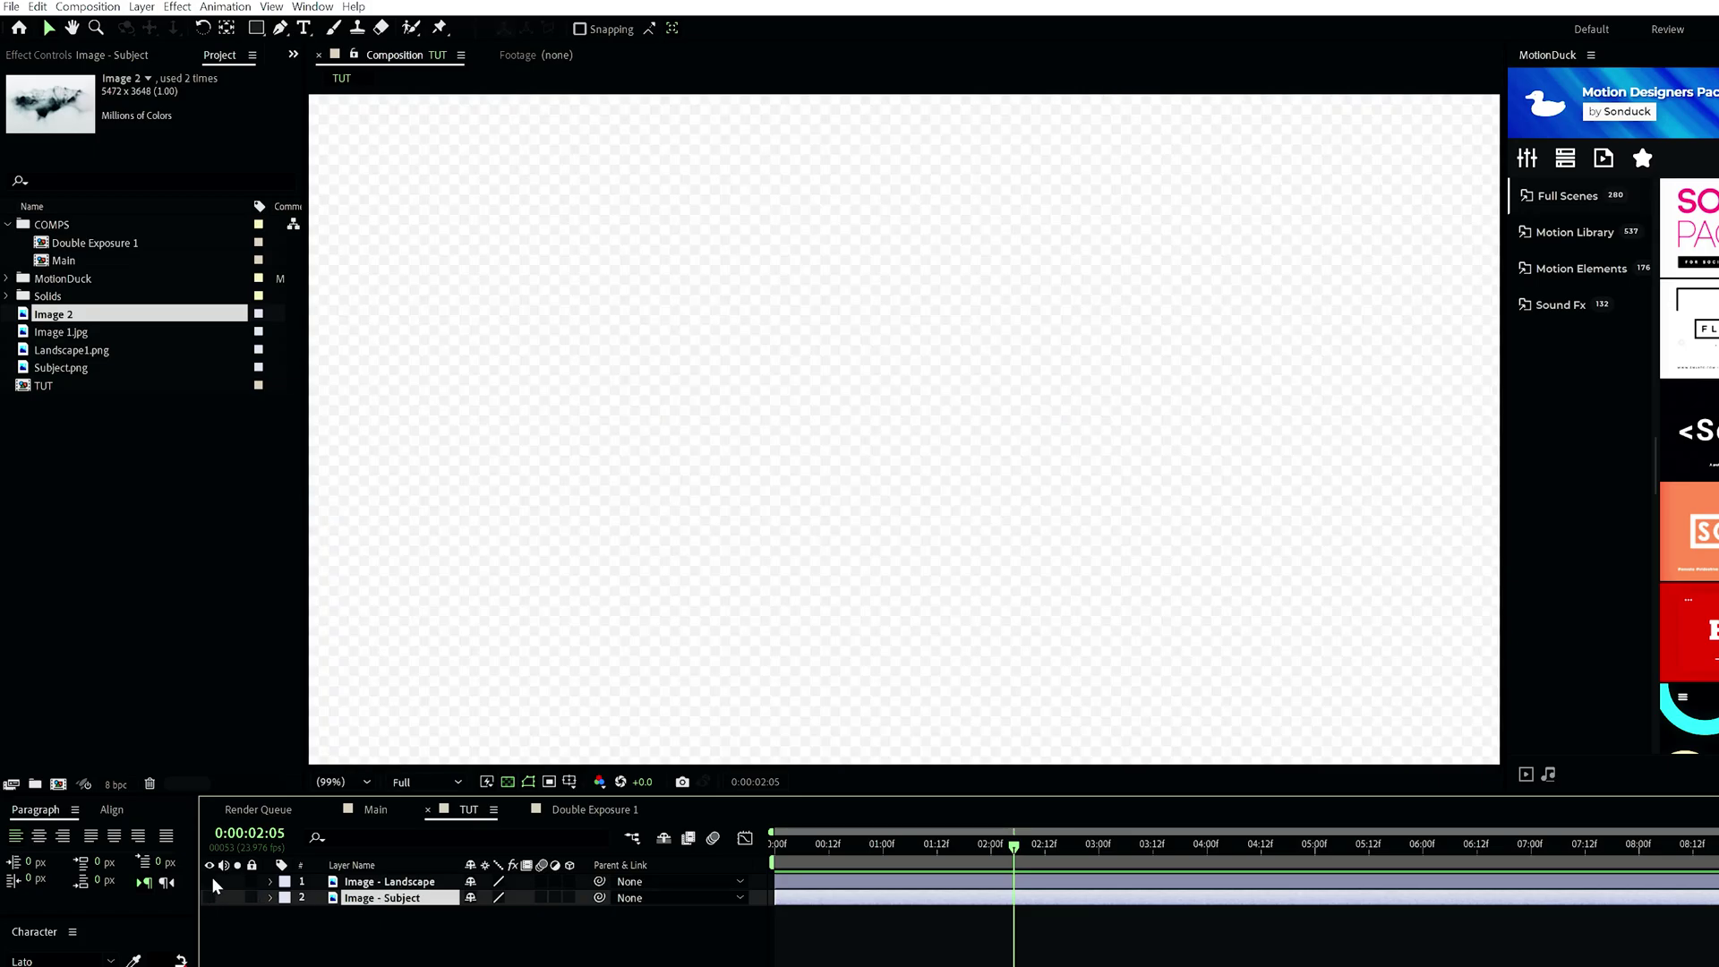
click(209, 881)
click(376, 810)
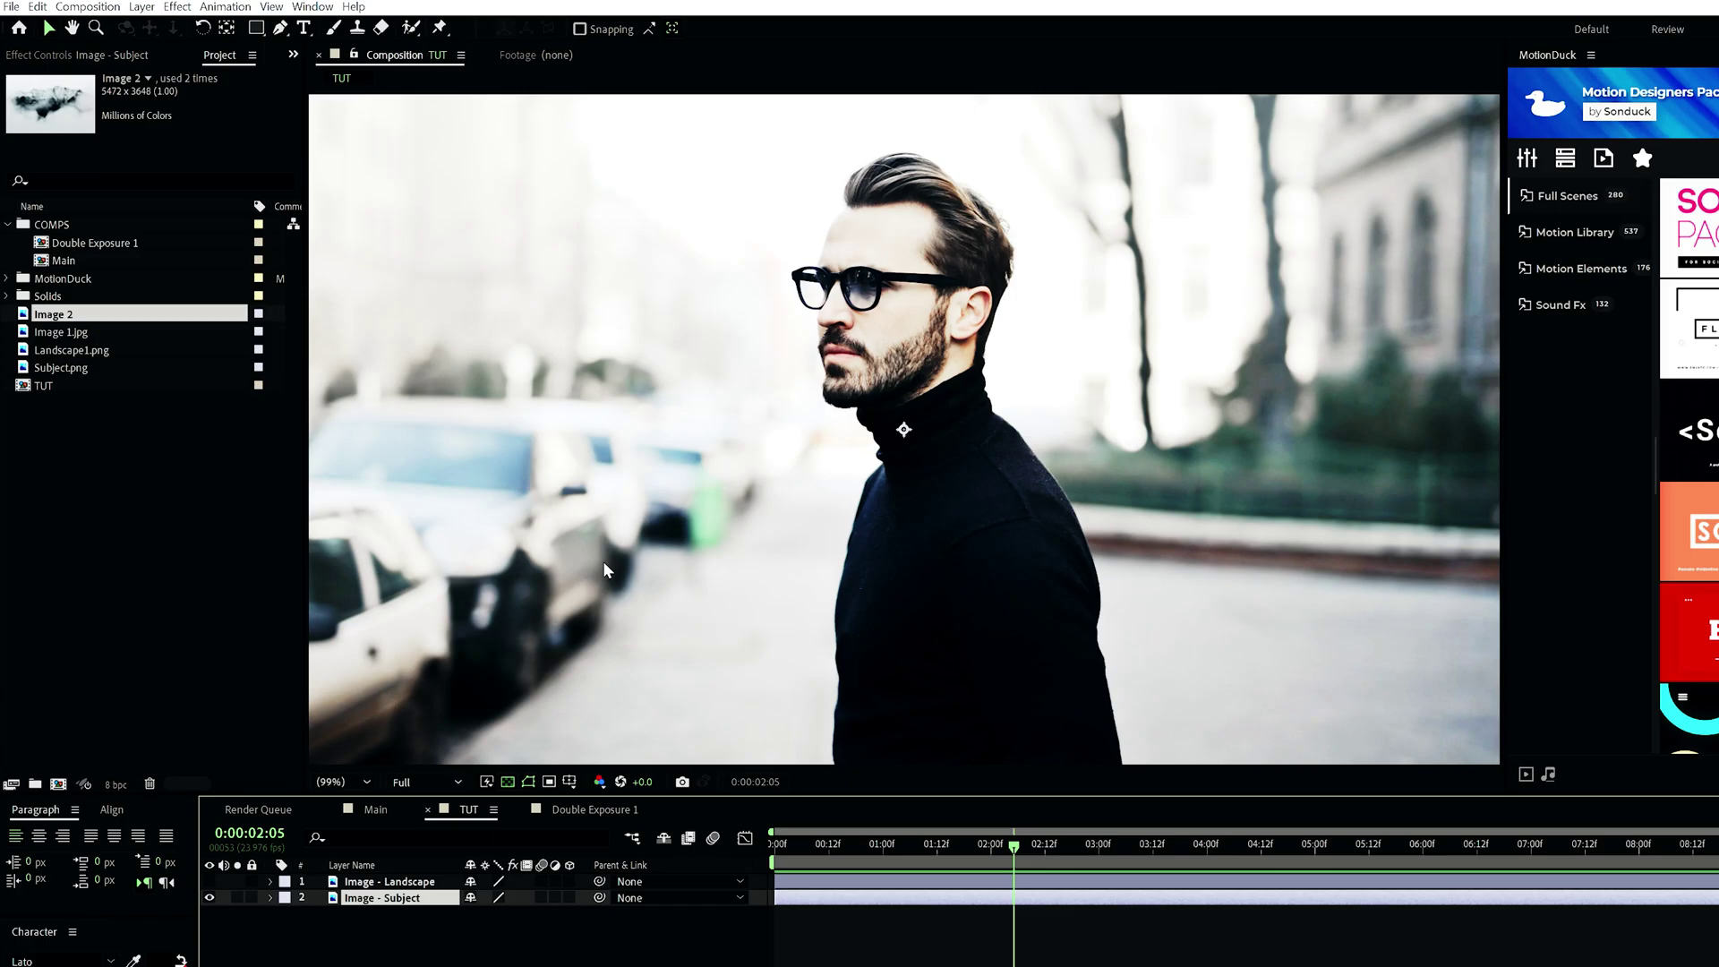
click(209, 881)
click(210, 897)
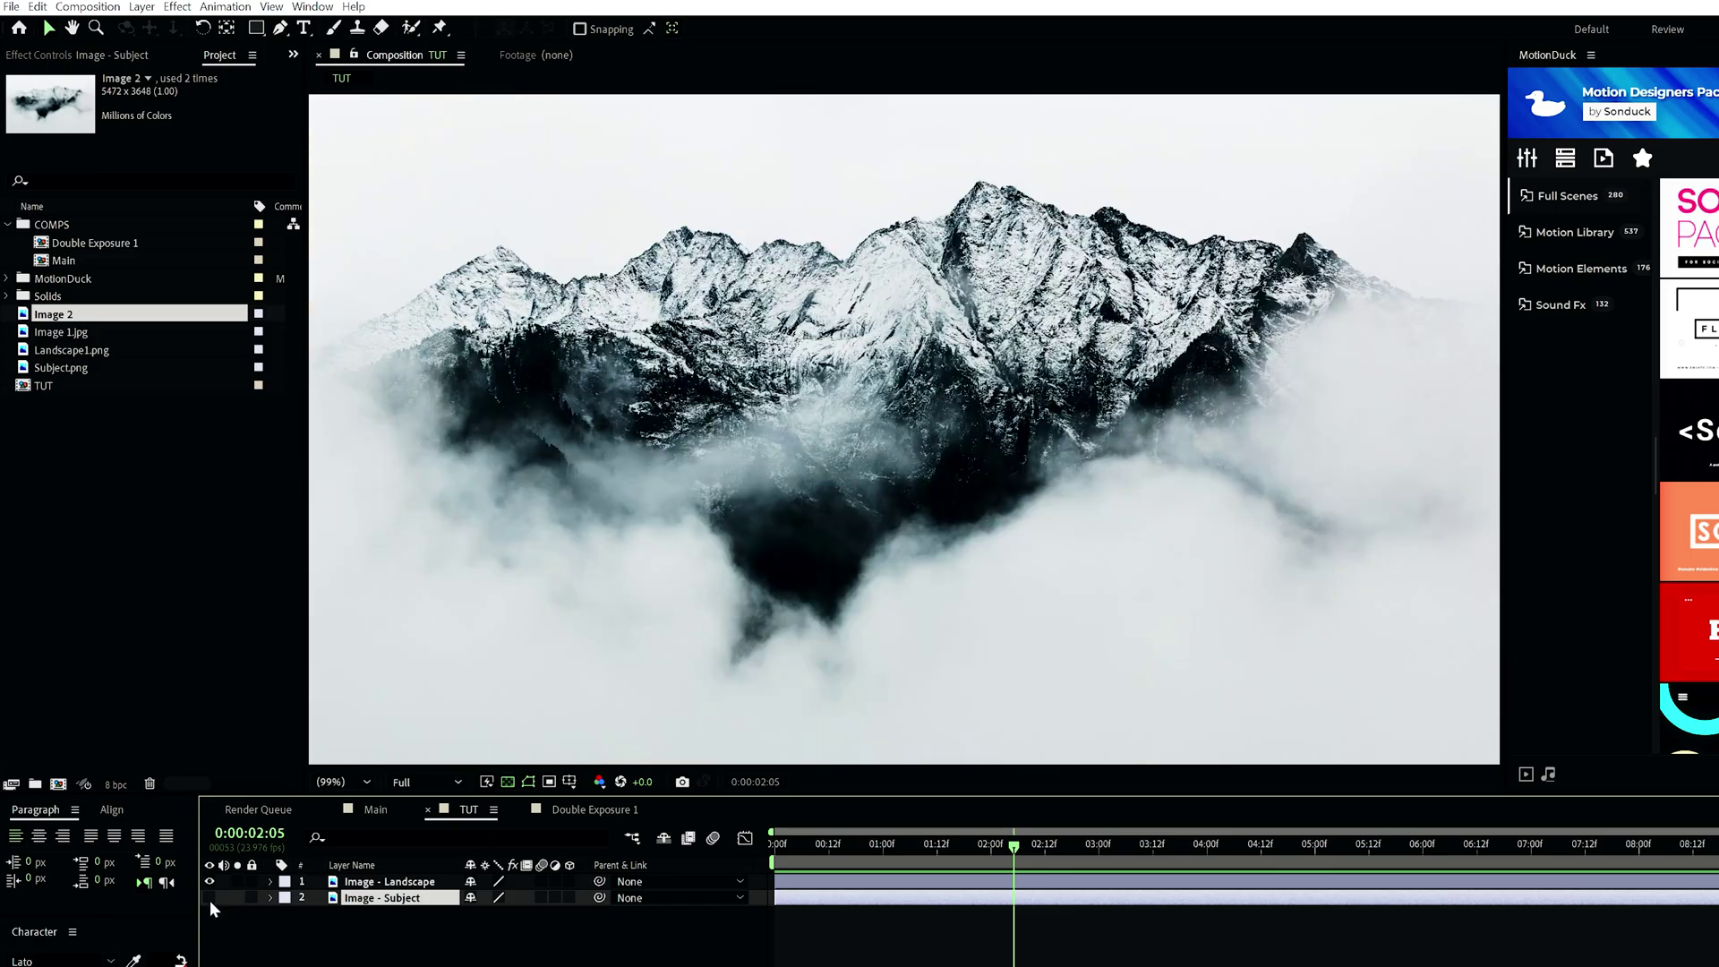
click(387, 881)
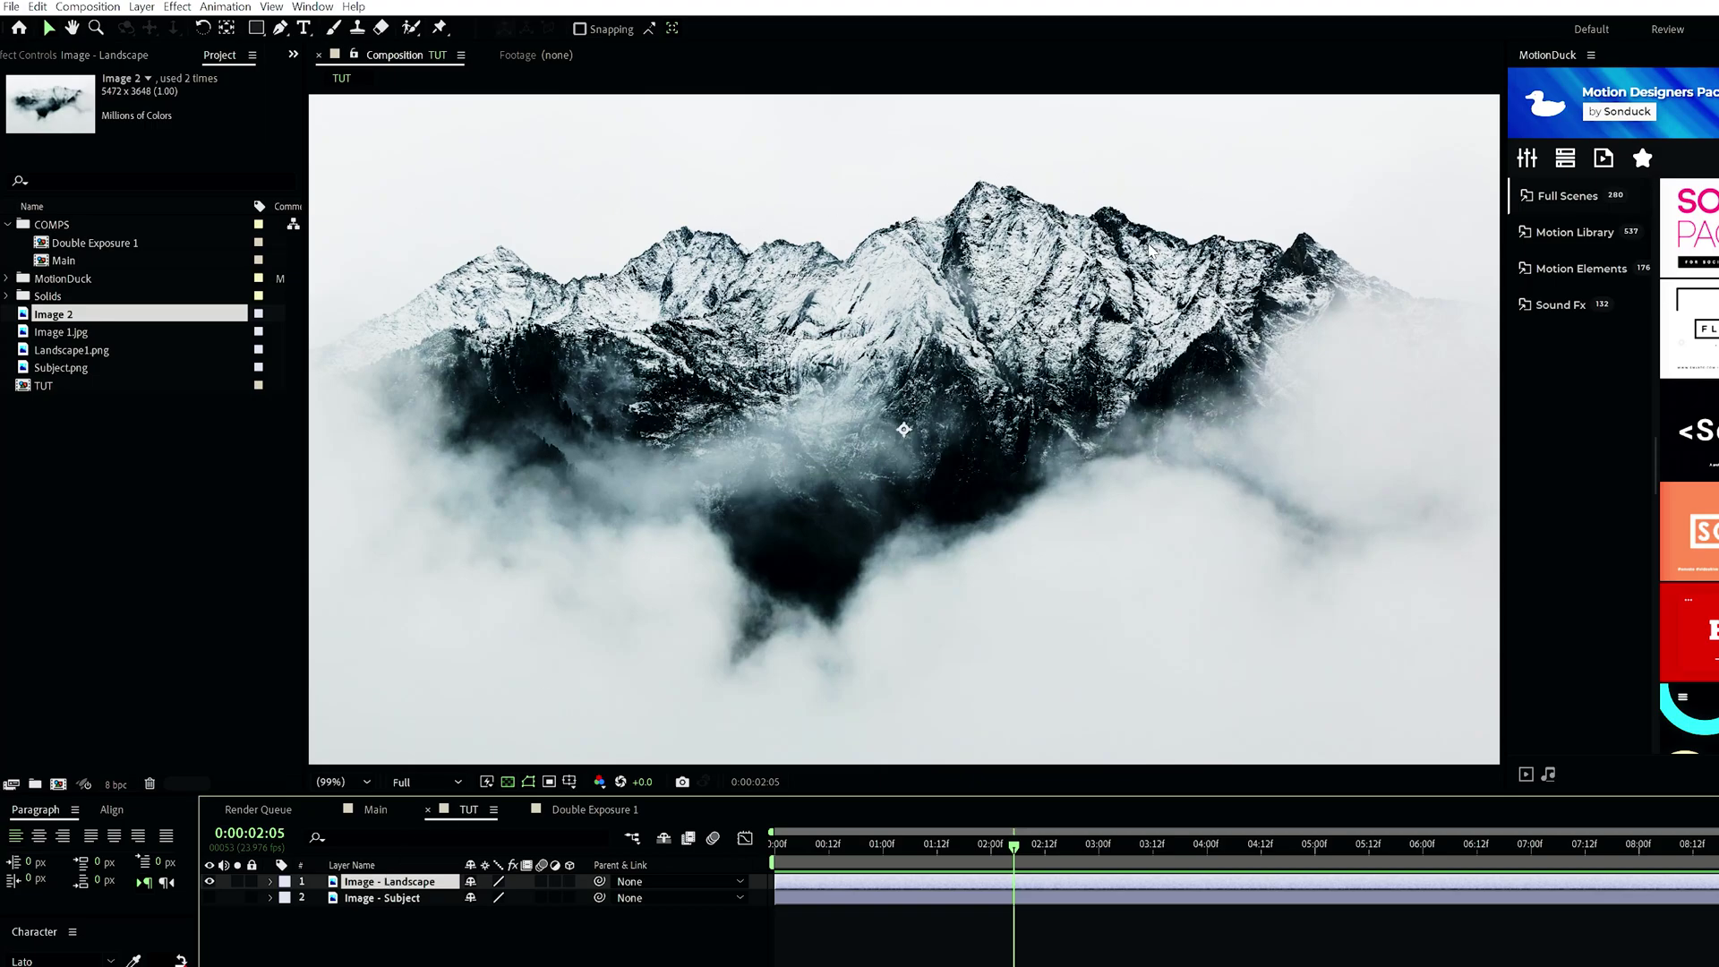
click(210, 881)
click(209, 897)
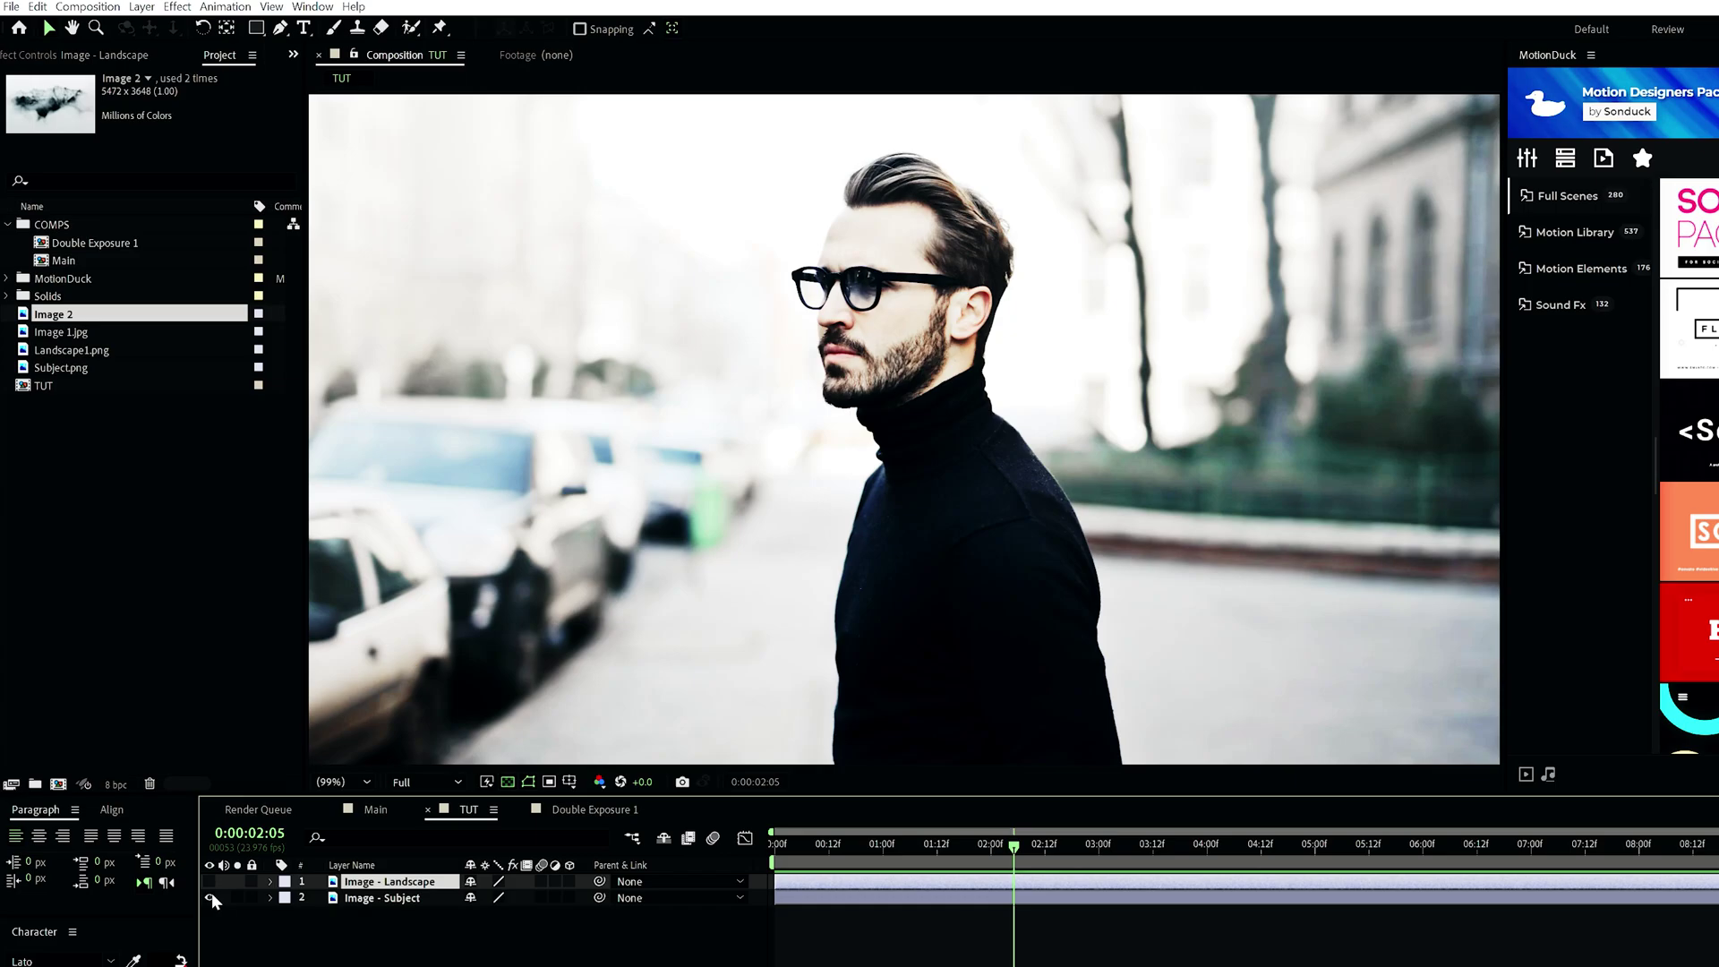
click(401, 899)
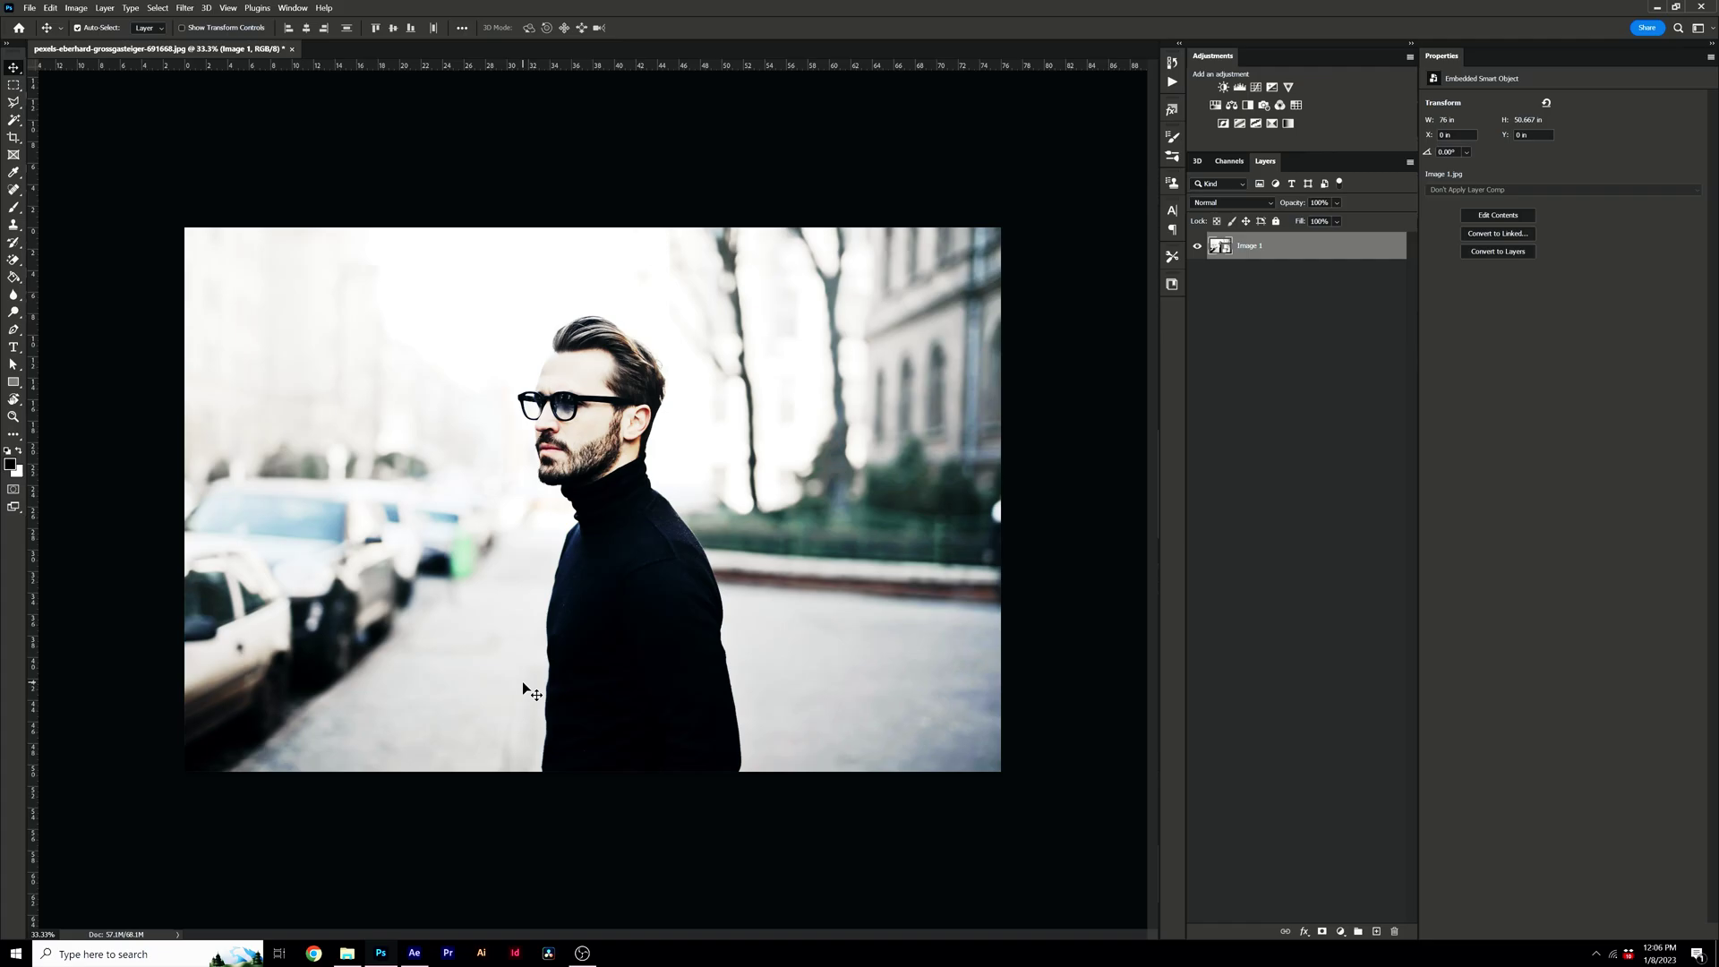
Select the man with Select > Subject and add a layer mask to remove the street.
click(413, 952)
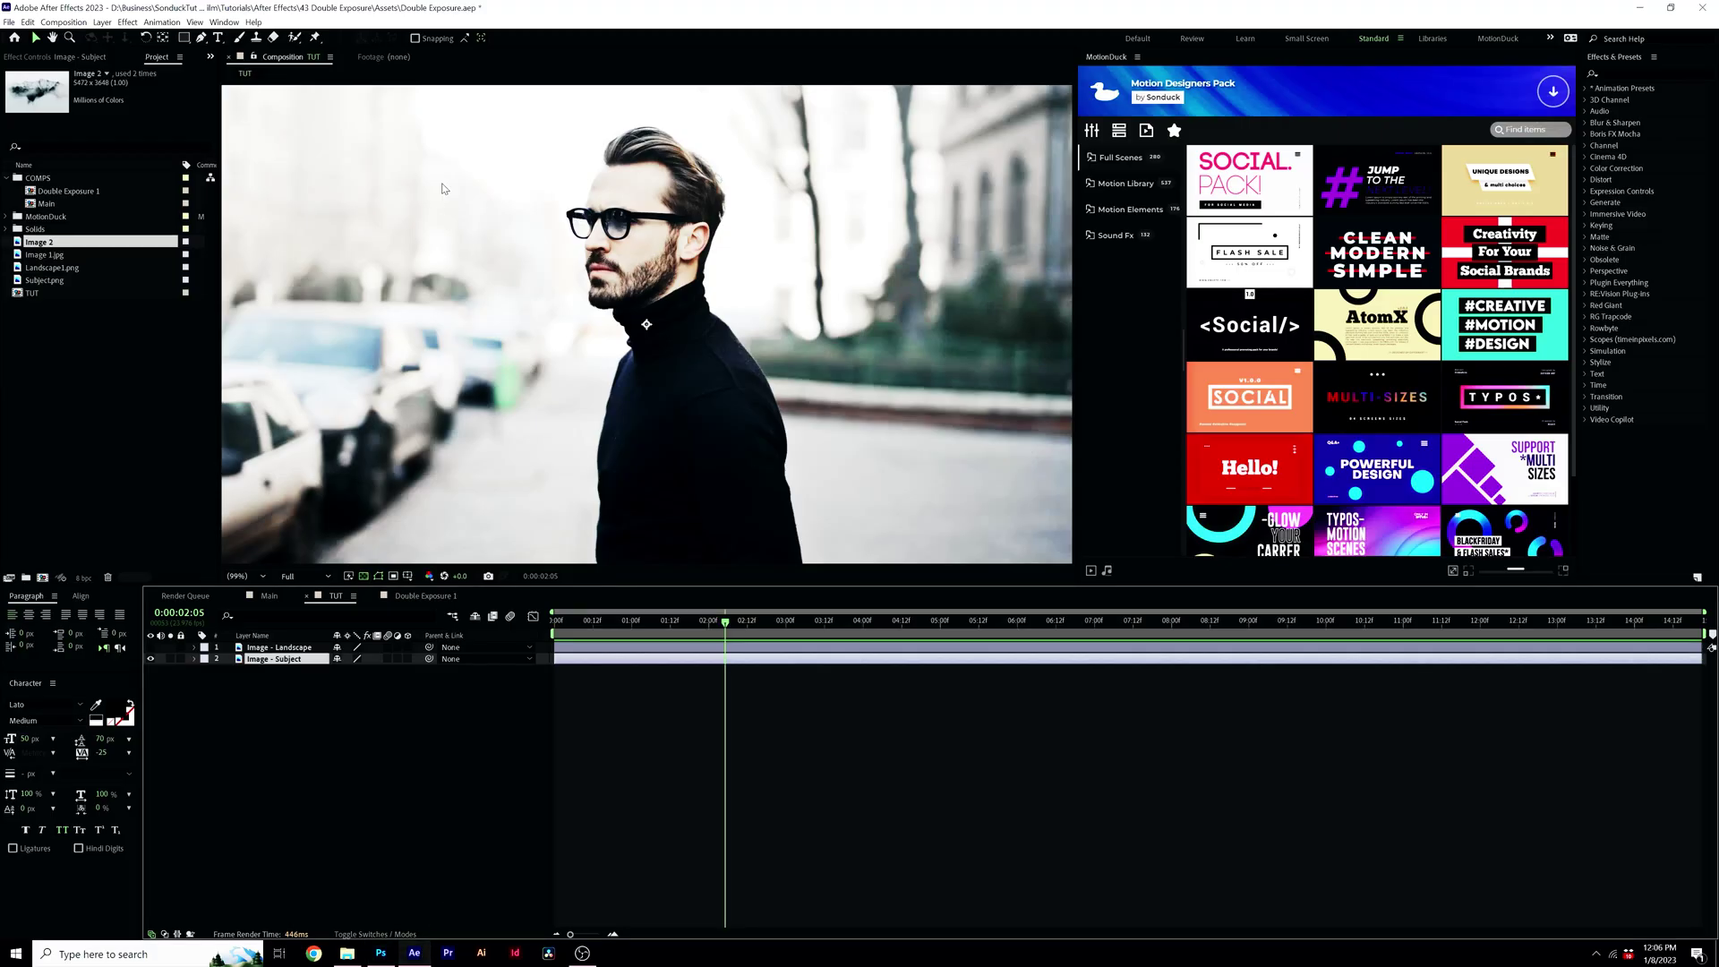
click(296, 40)
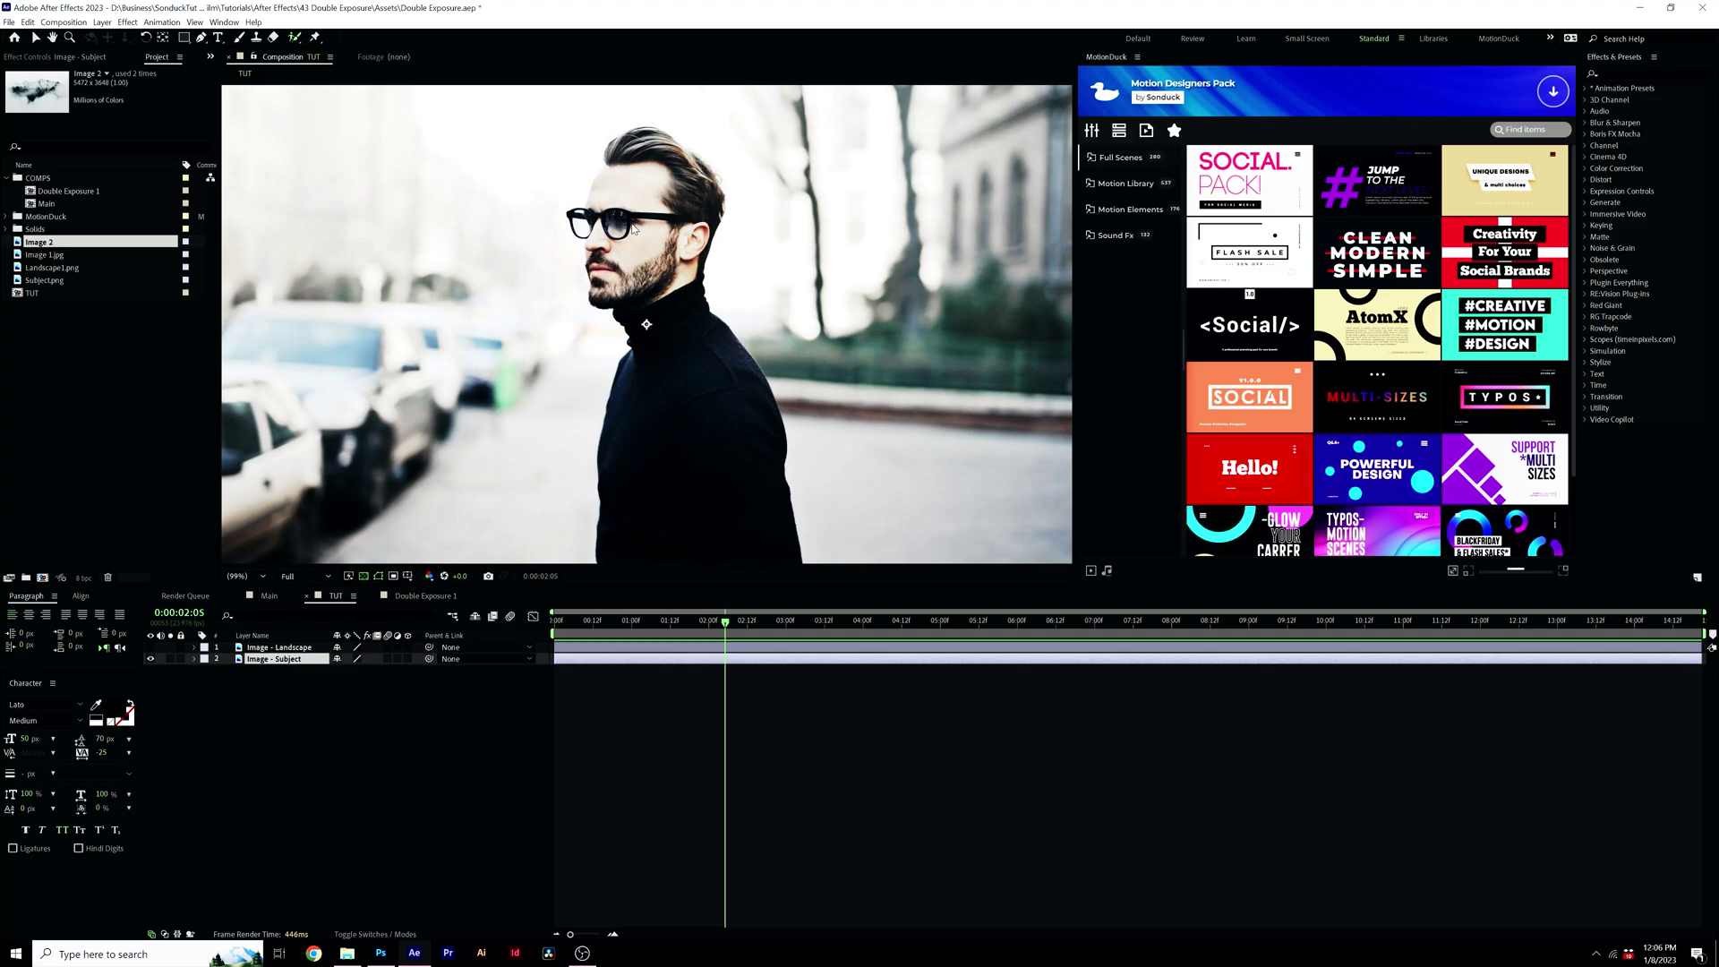
click(380, 952)
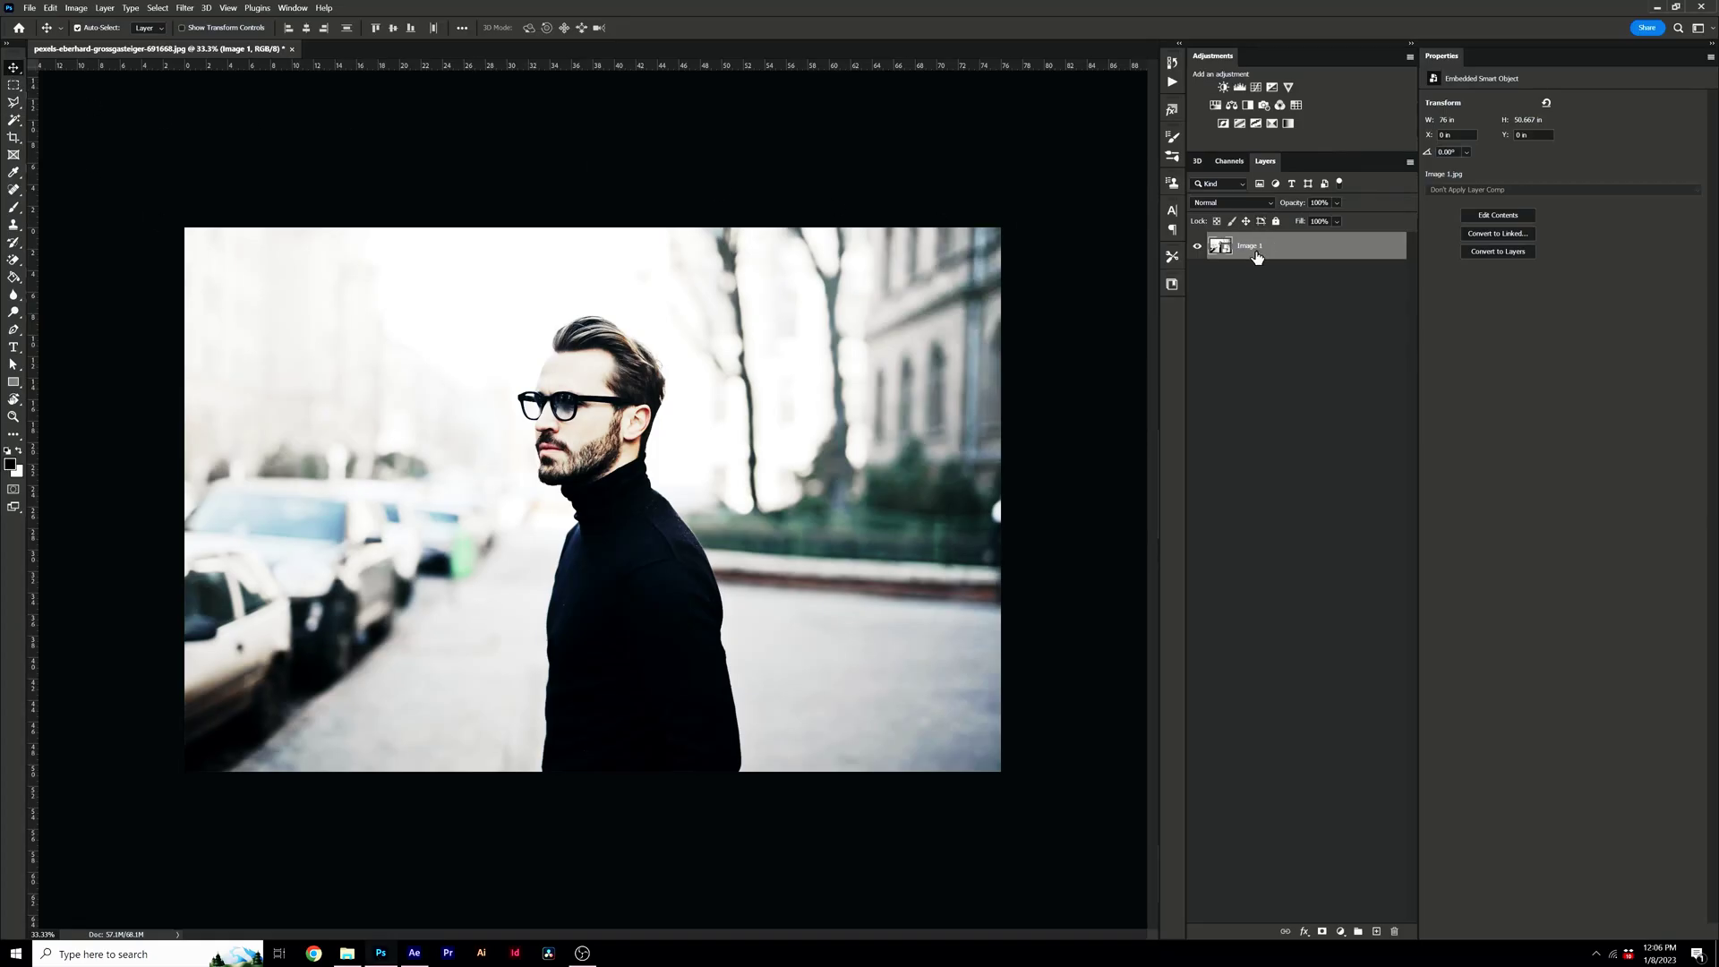
click(159, 8)
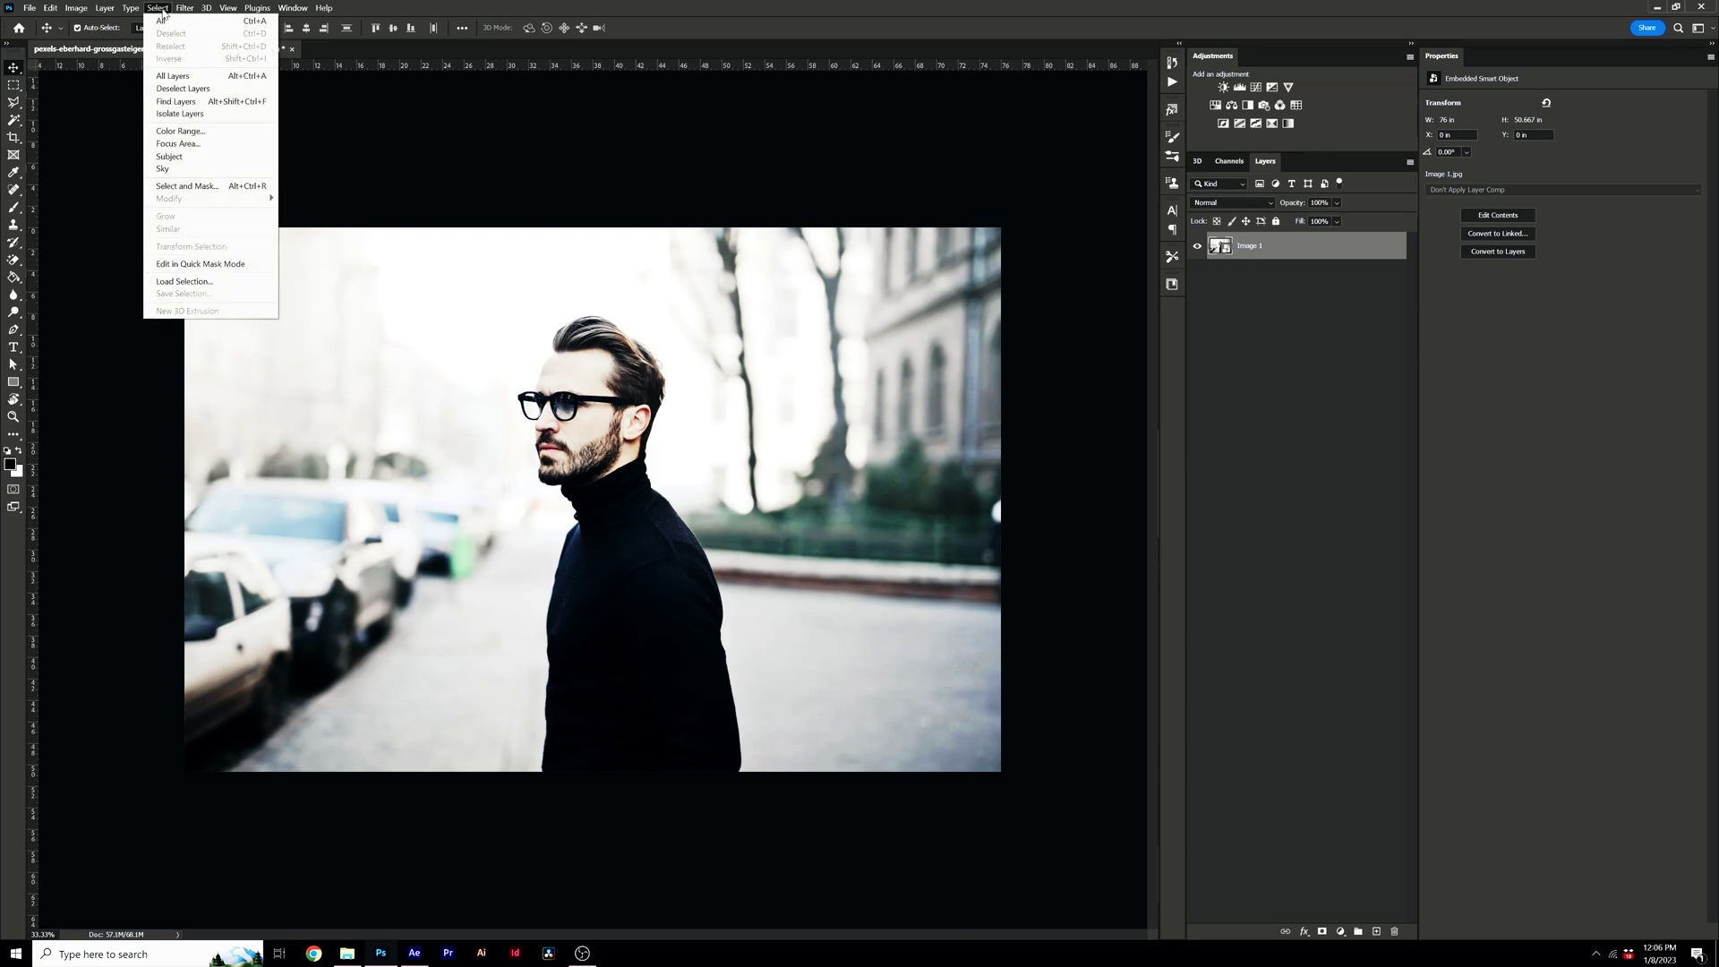
click(170, 157)
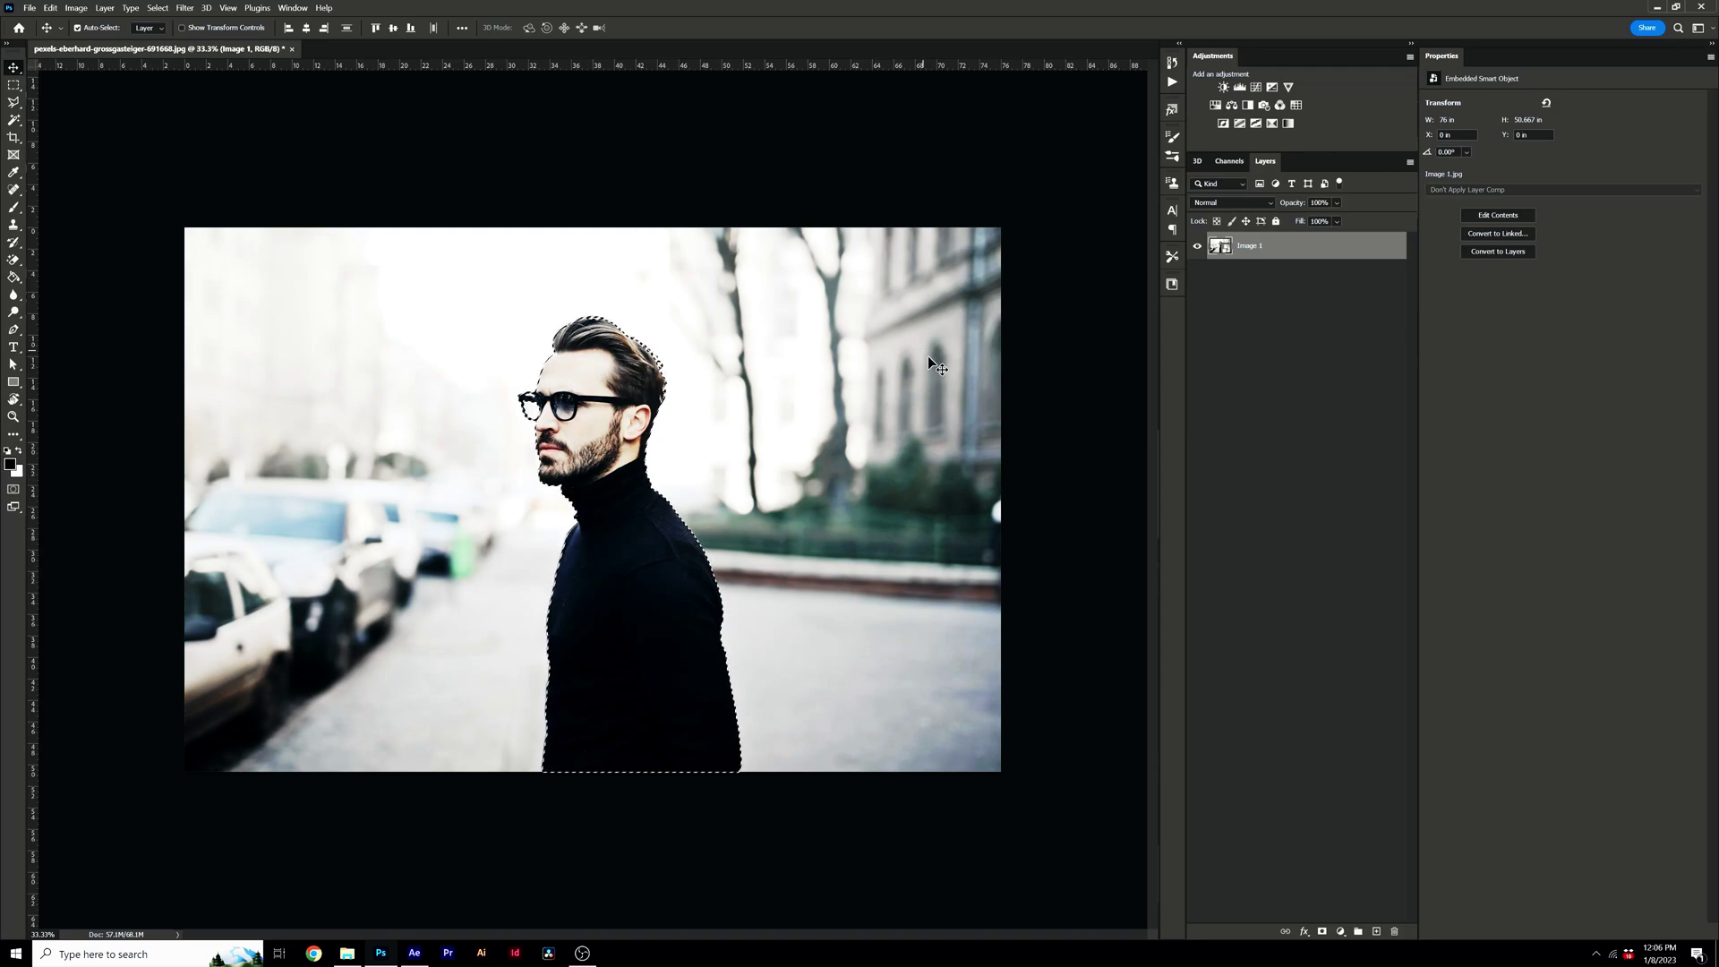
click(1322, 932)
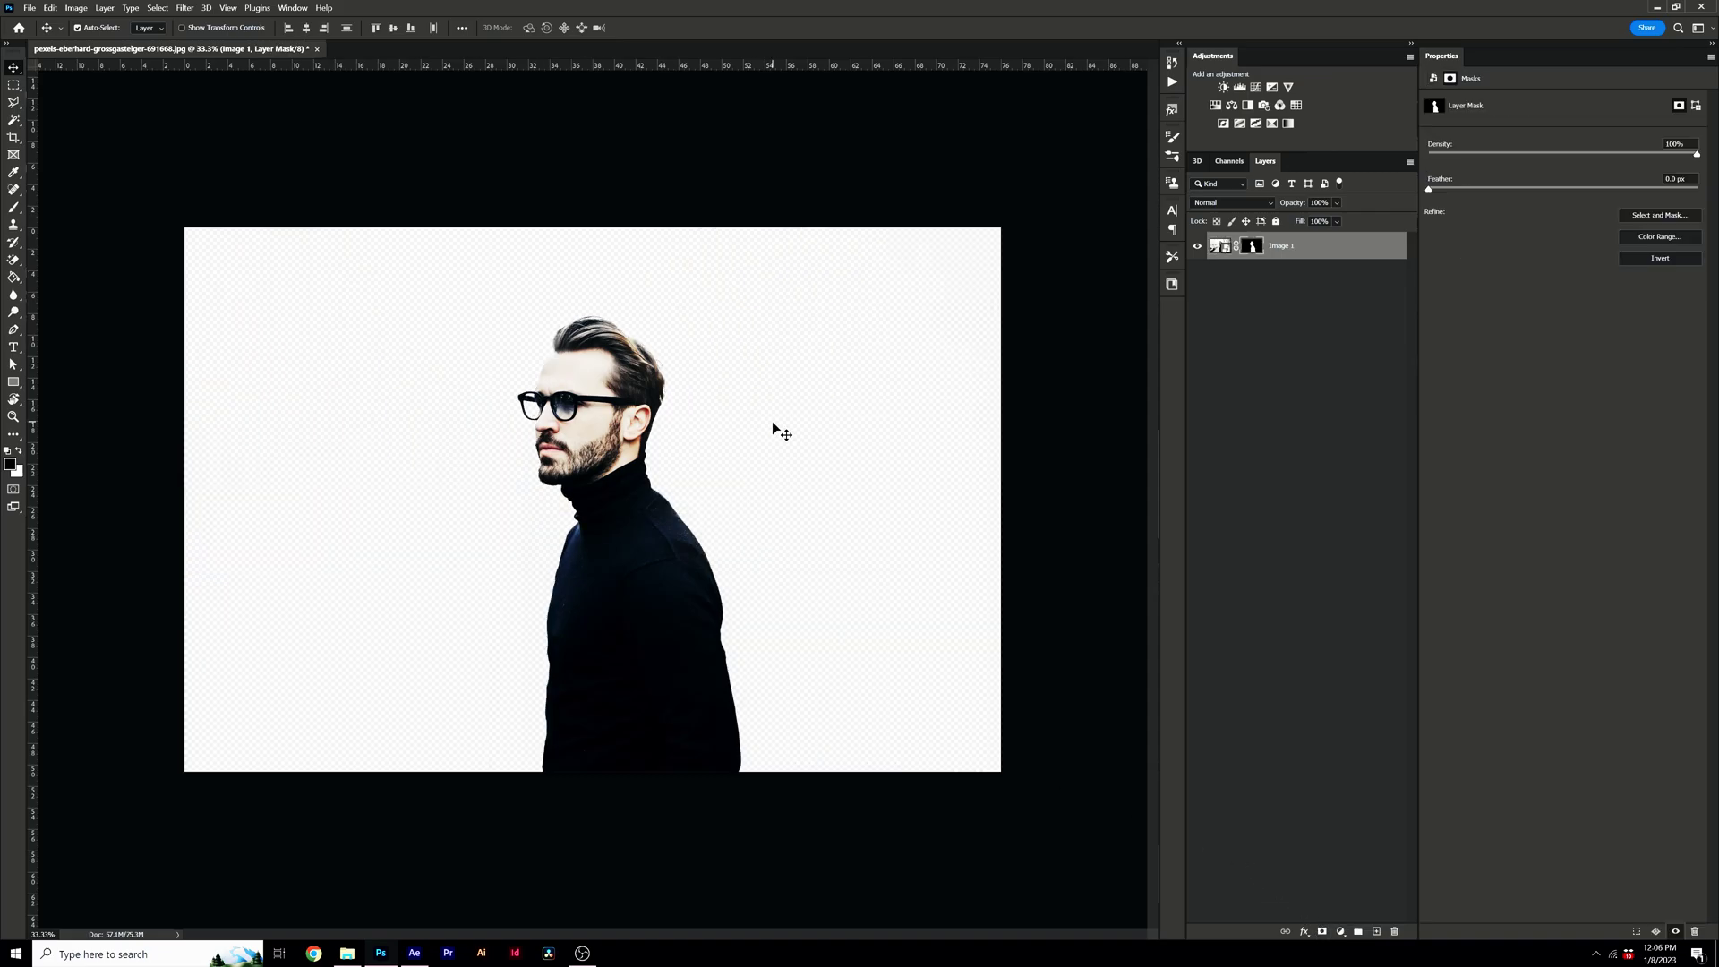
Quick Export the cut-out portrait as a PNG.
click(30, 8)
mouse_move(94, 238)
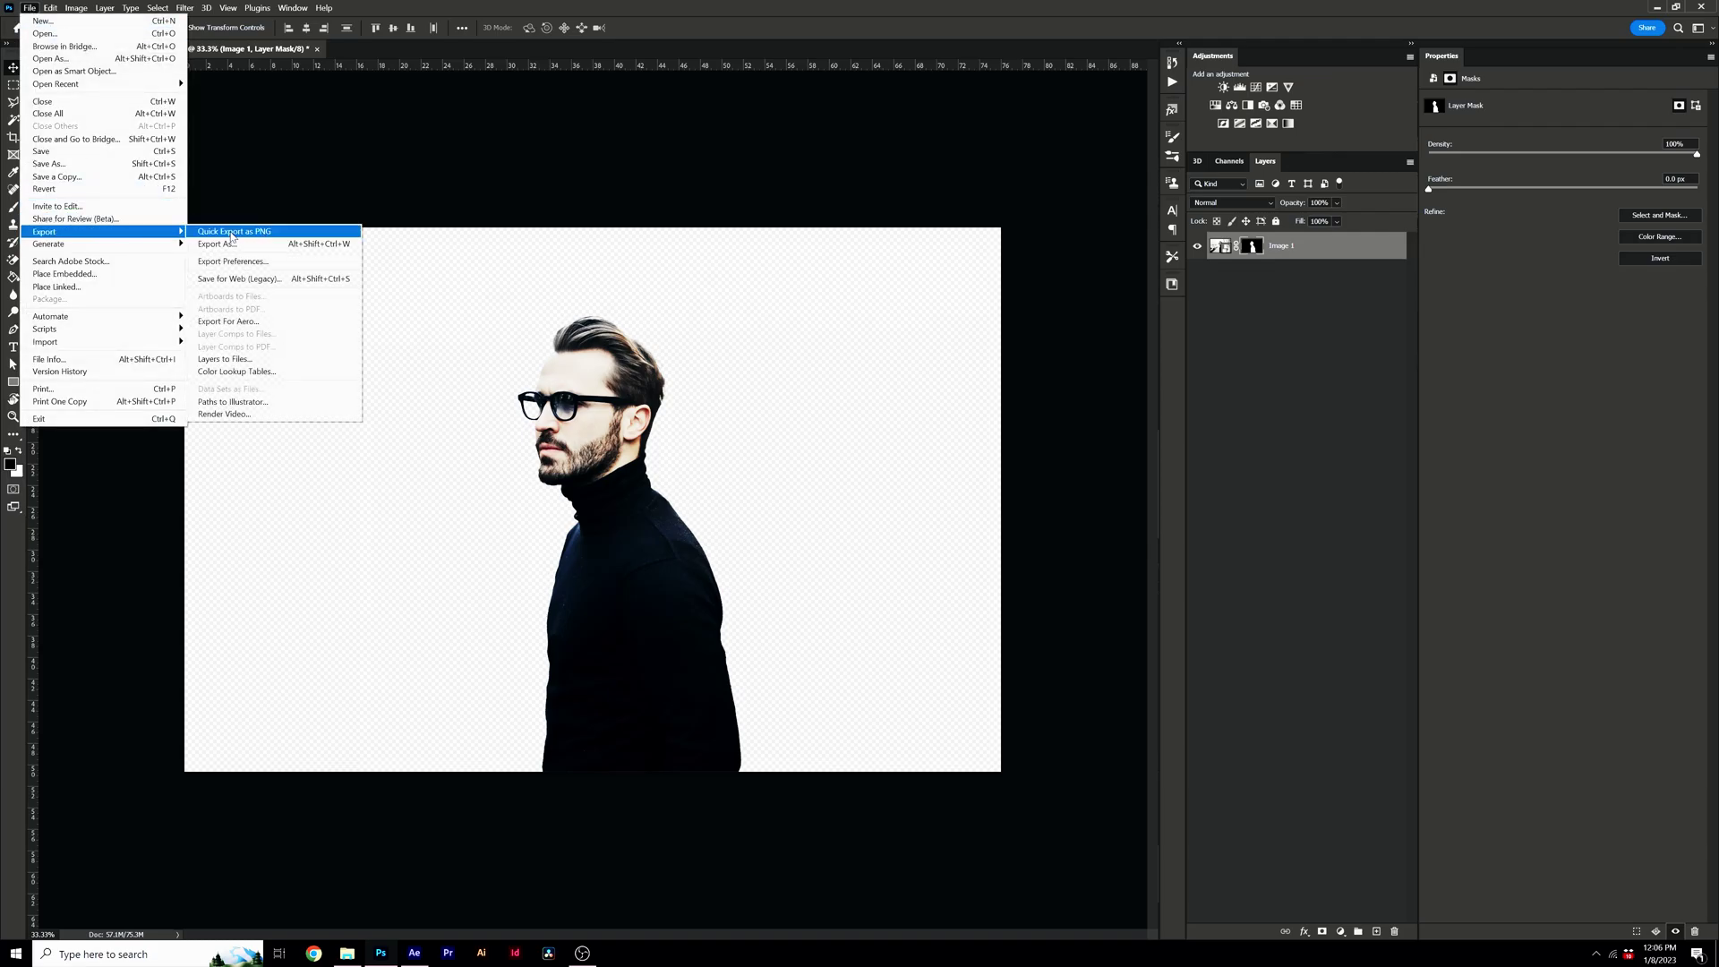
click(271, 238)
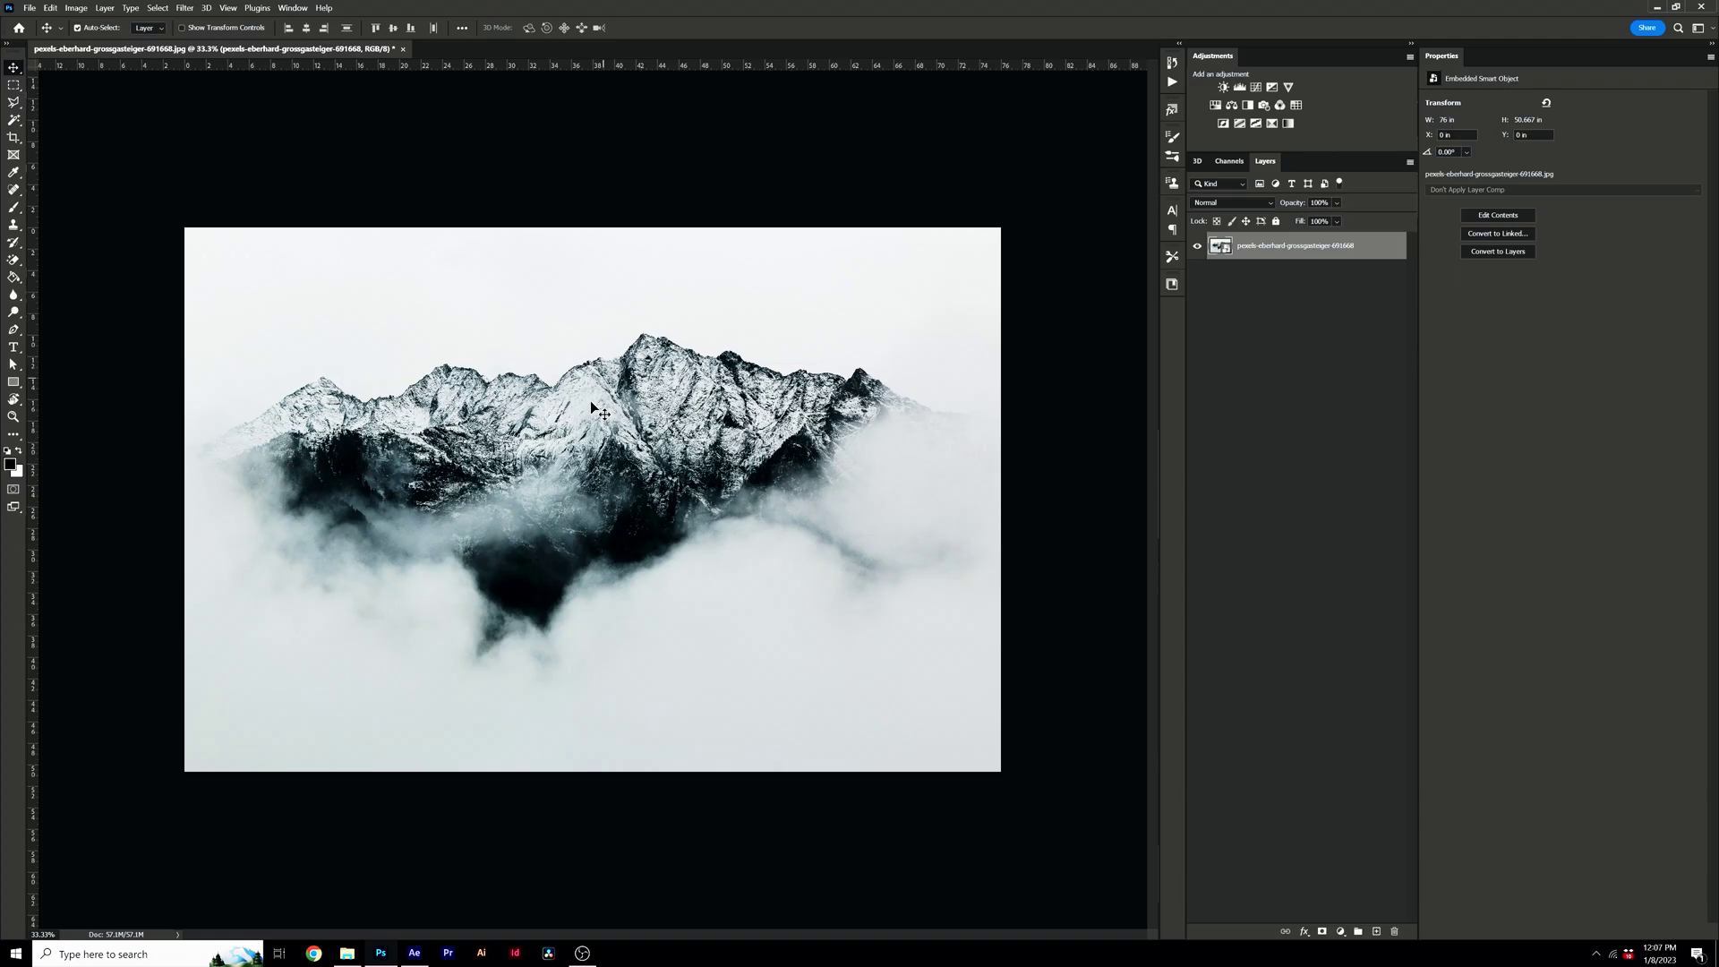
Check the finished Main comp in After Effects, then return to the mountain photo in Photoshop.
click(414, 953)
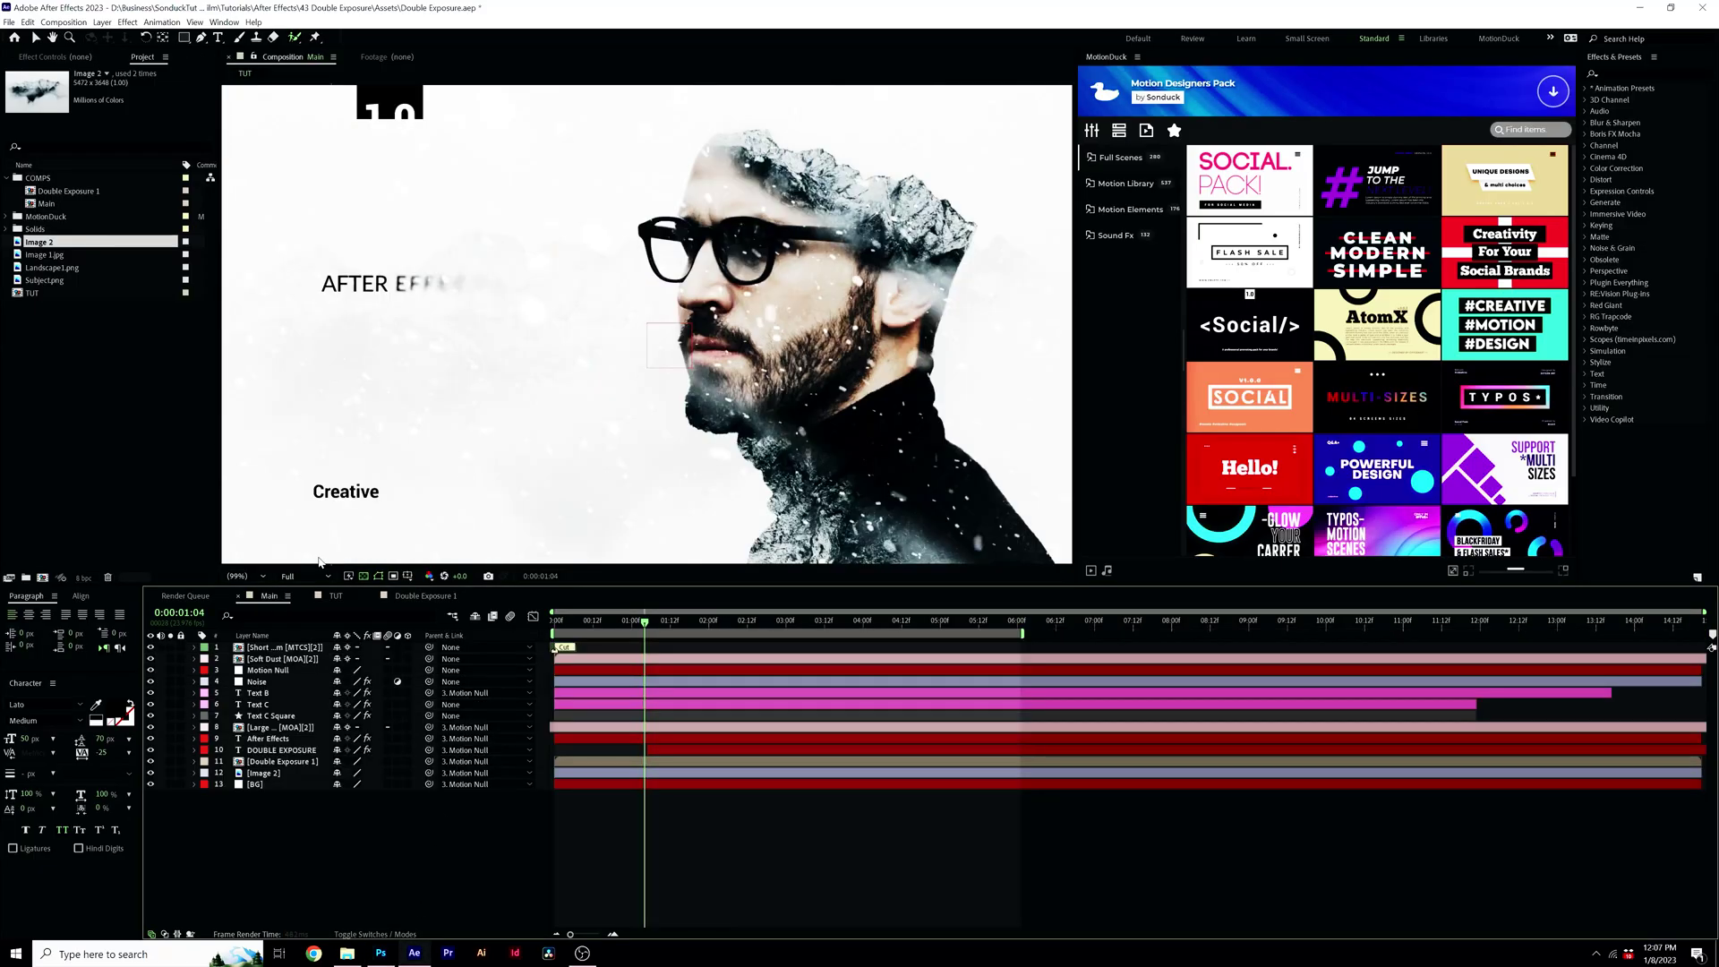
click(269, 596)
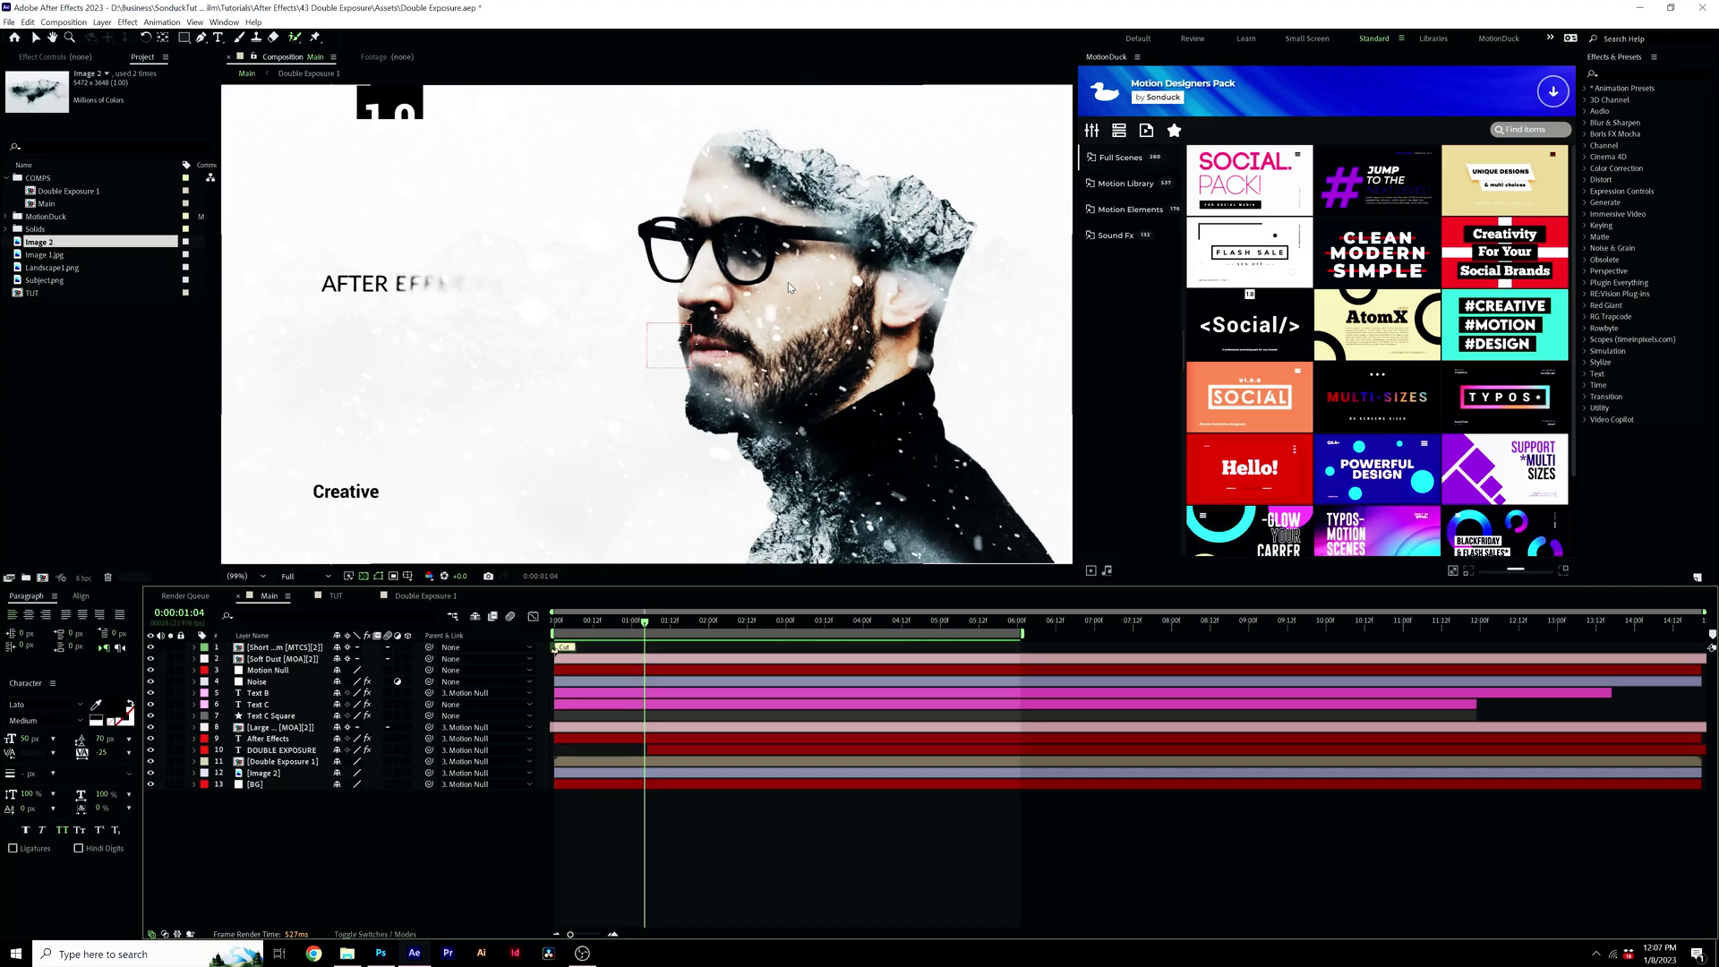
click(380, 952)
Select the sky with Select > Sky and mask it out so it becomes transparent.
click(157, 8)
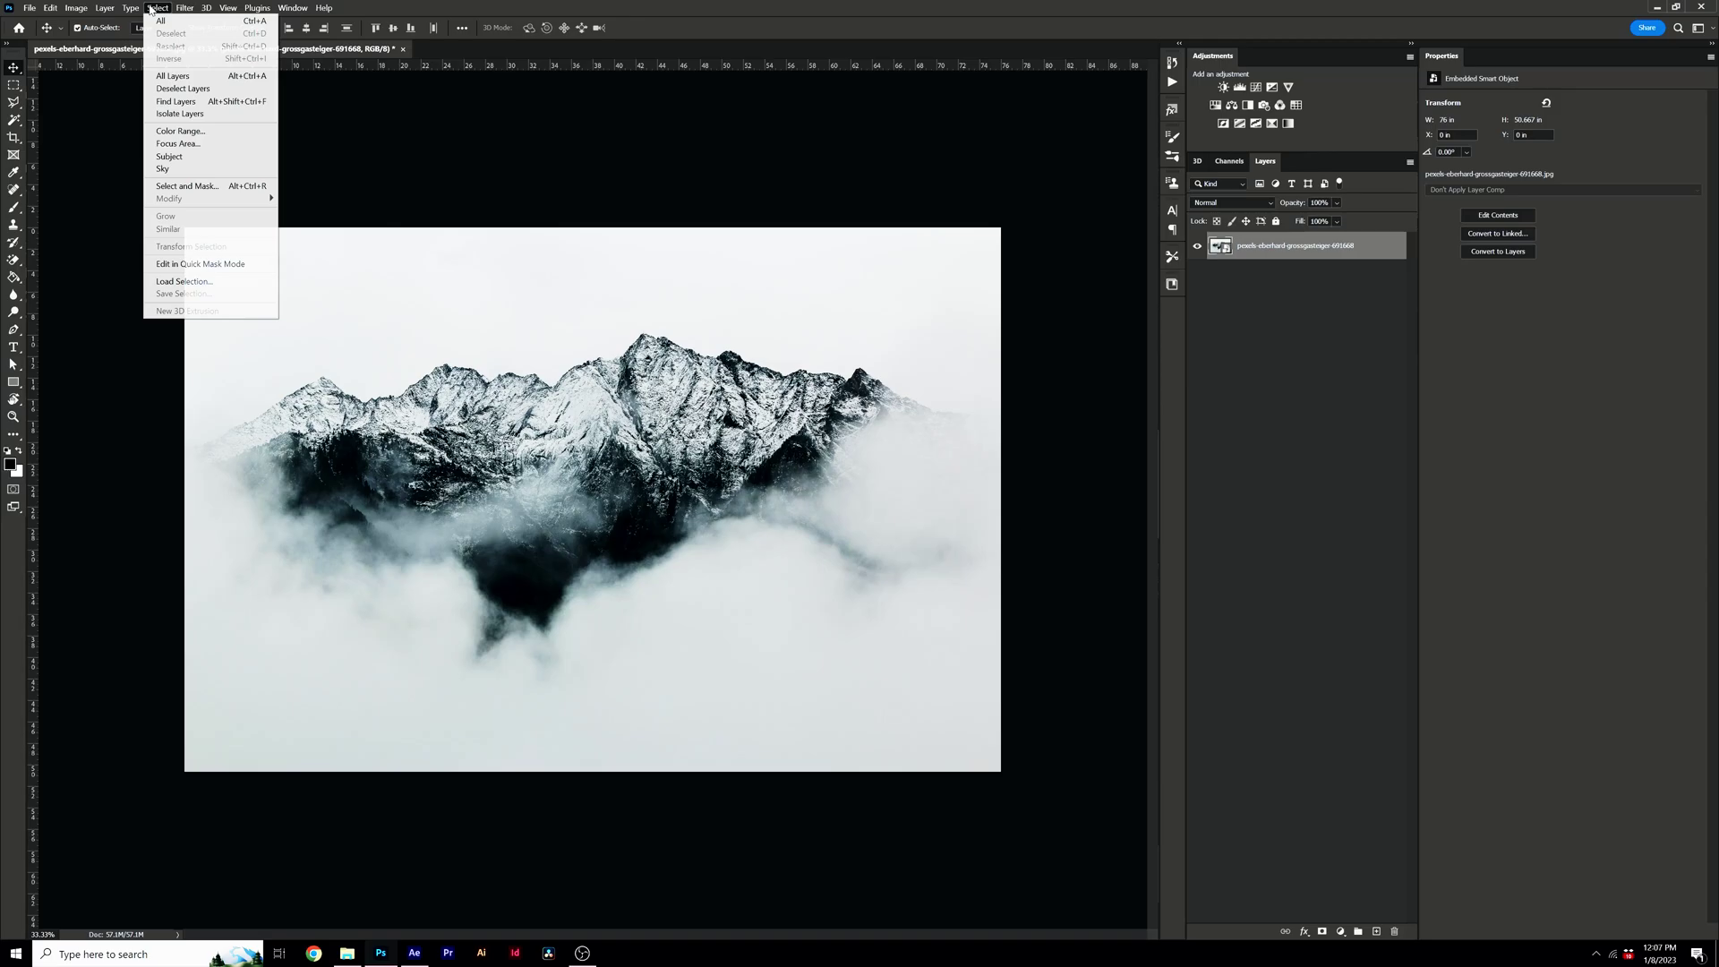
click(167, 172)
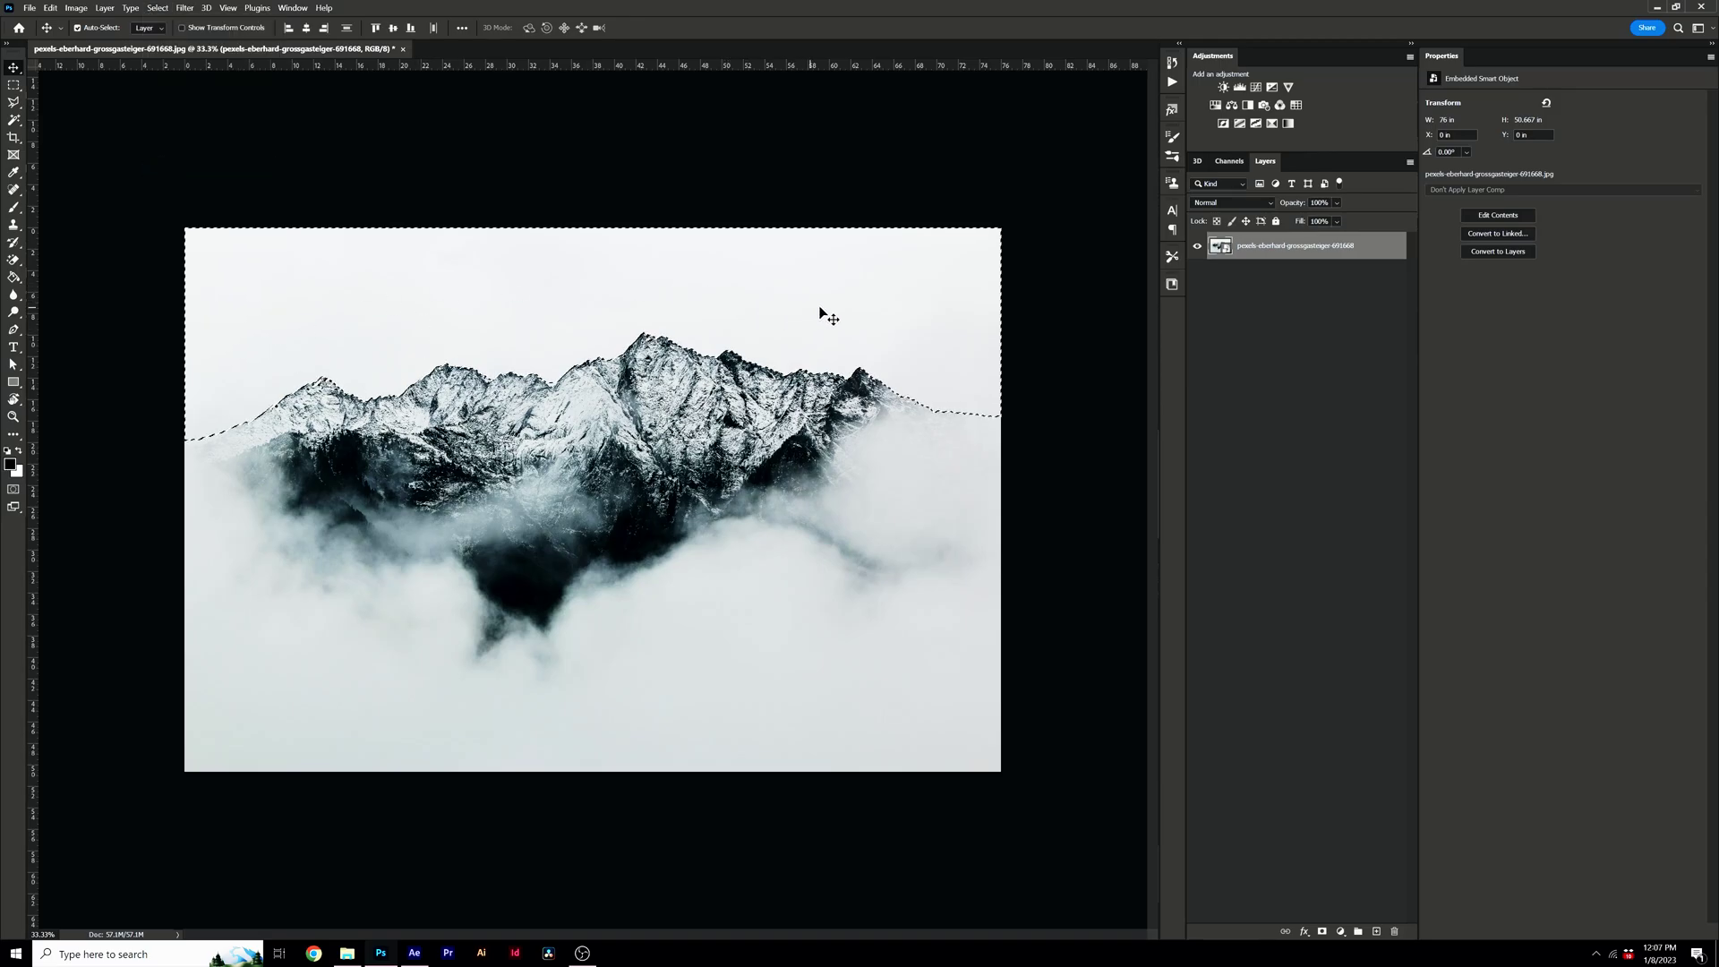
click(1323, 932)
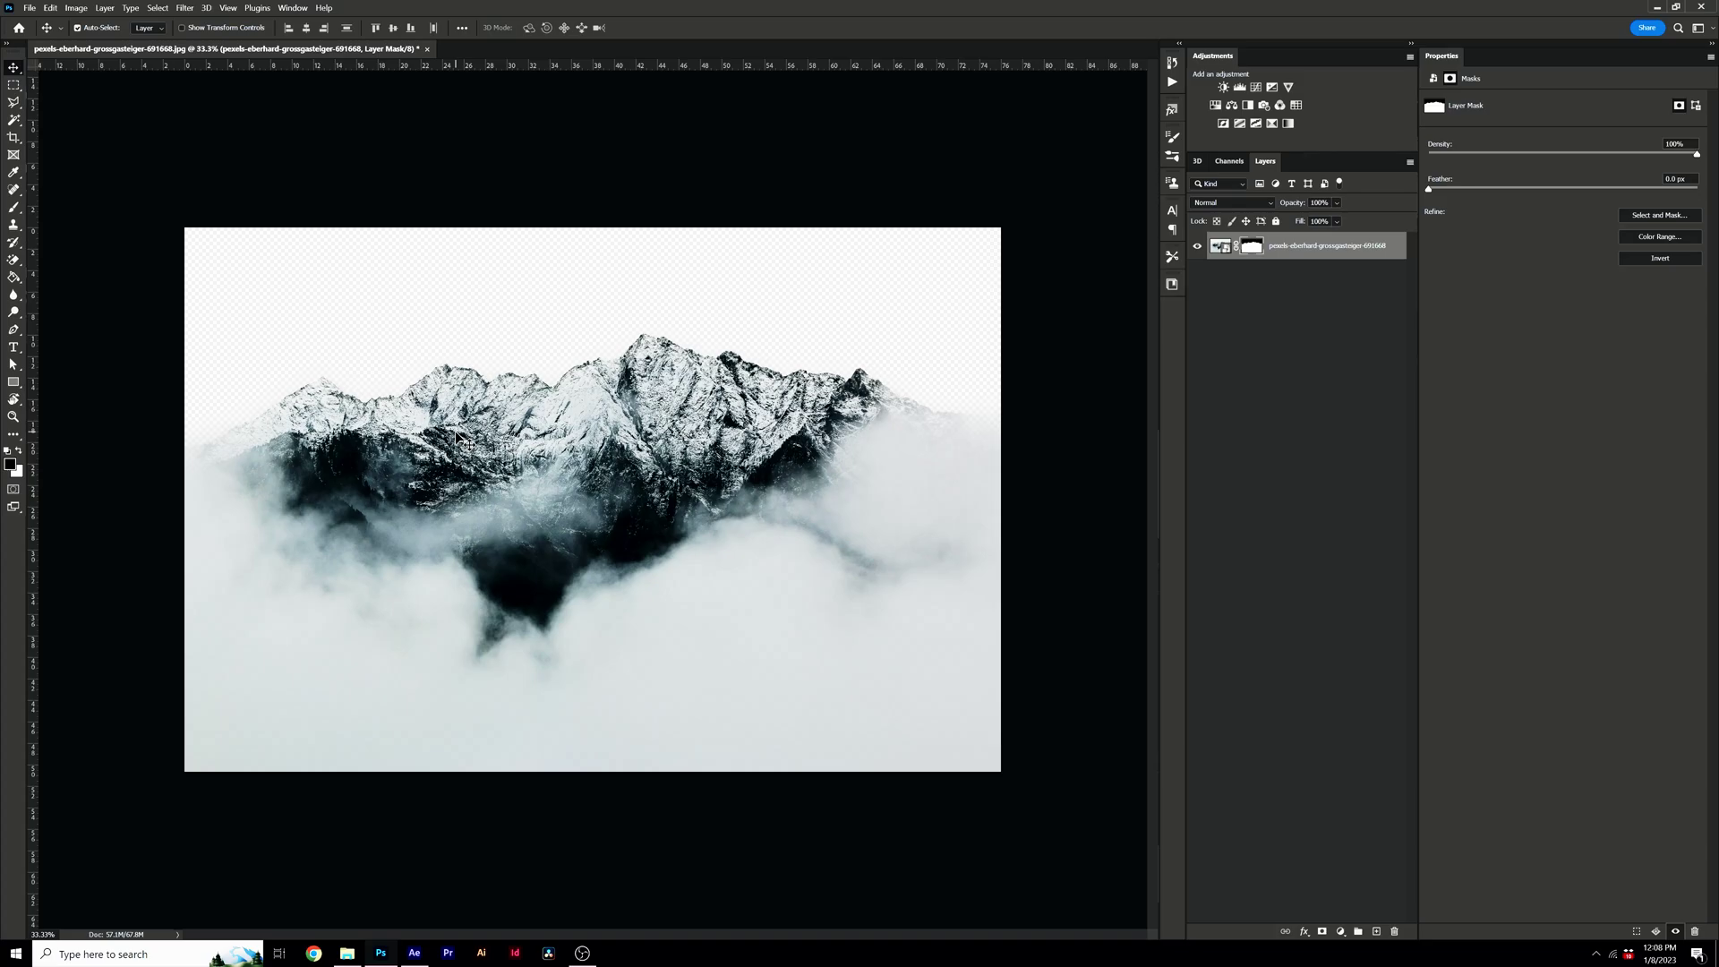
click(30, 8)
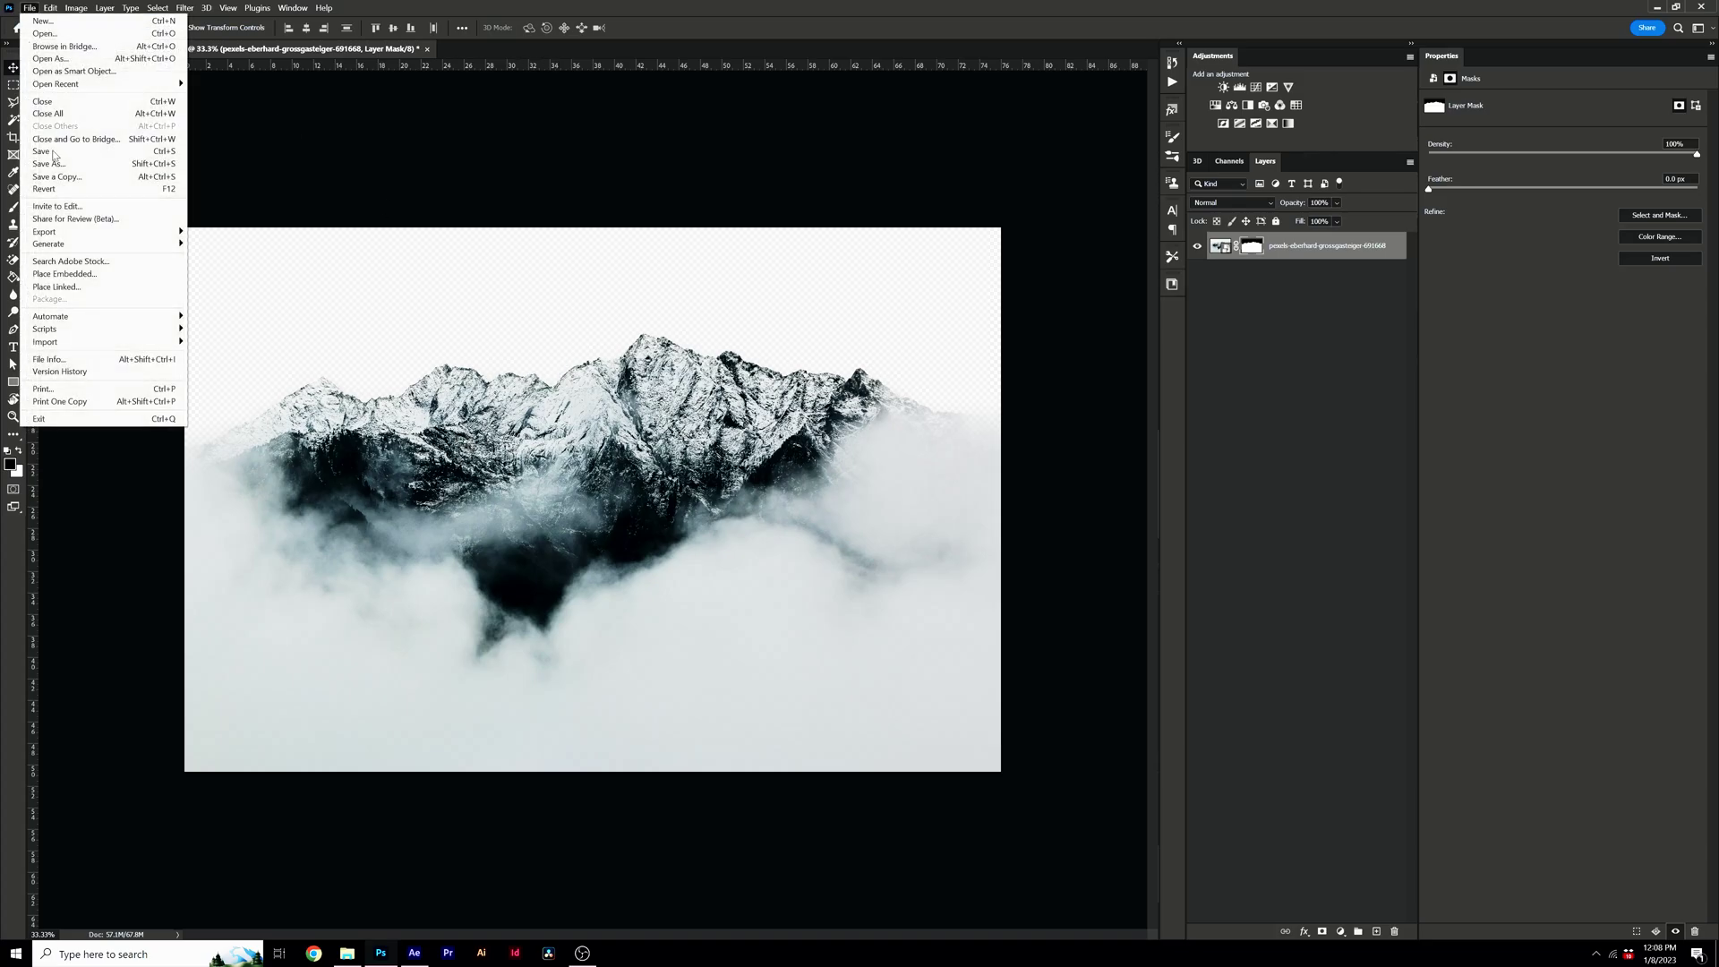
Quick Export the masked mountain photo as PNG and delete the old layers from TUT.
mouse_move(107, 232)
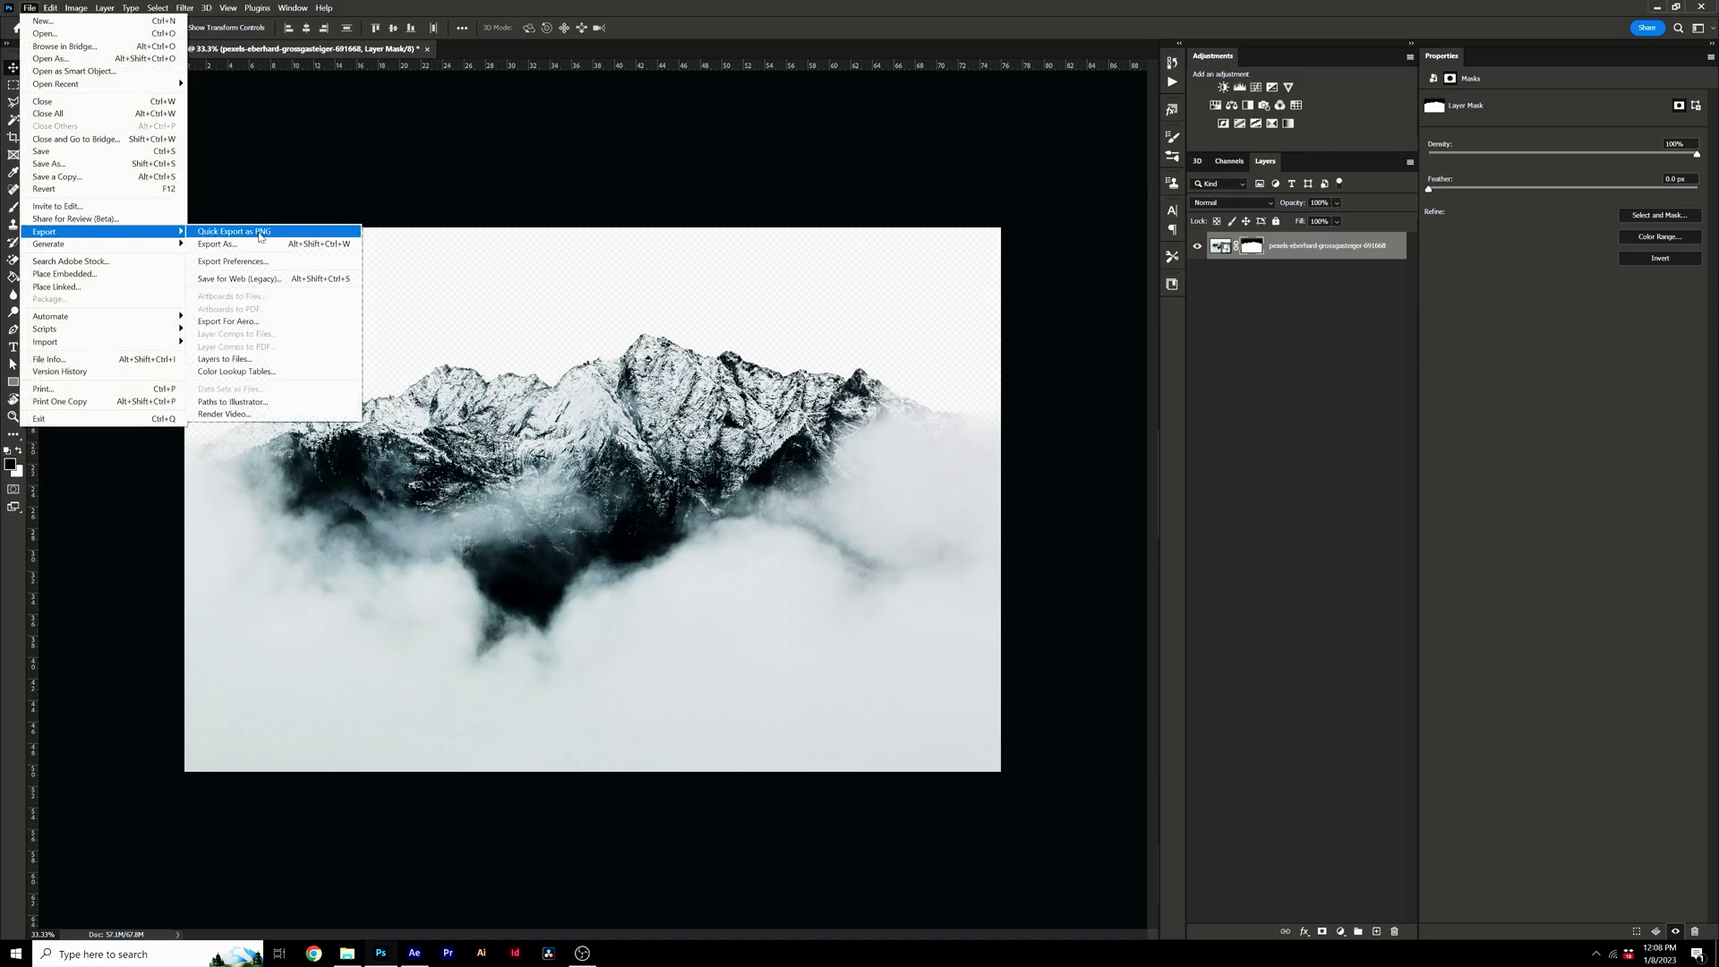
click(259, 232)
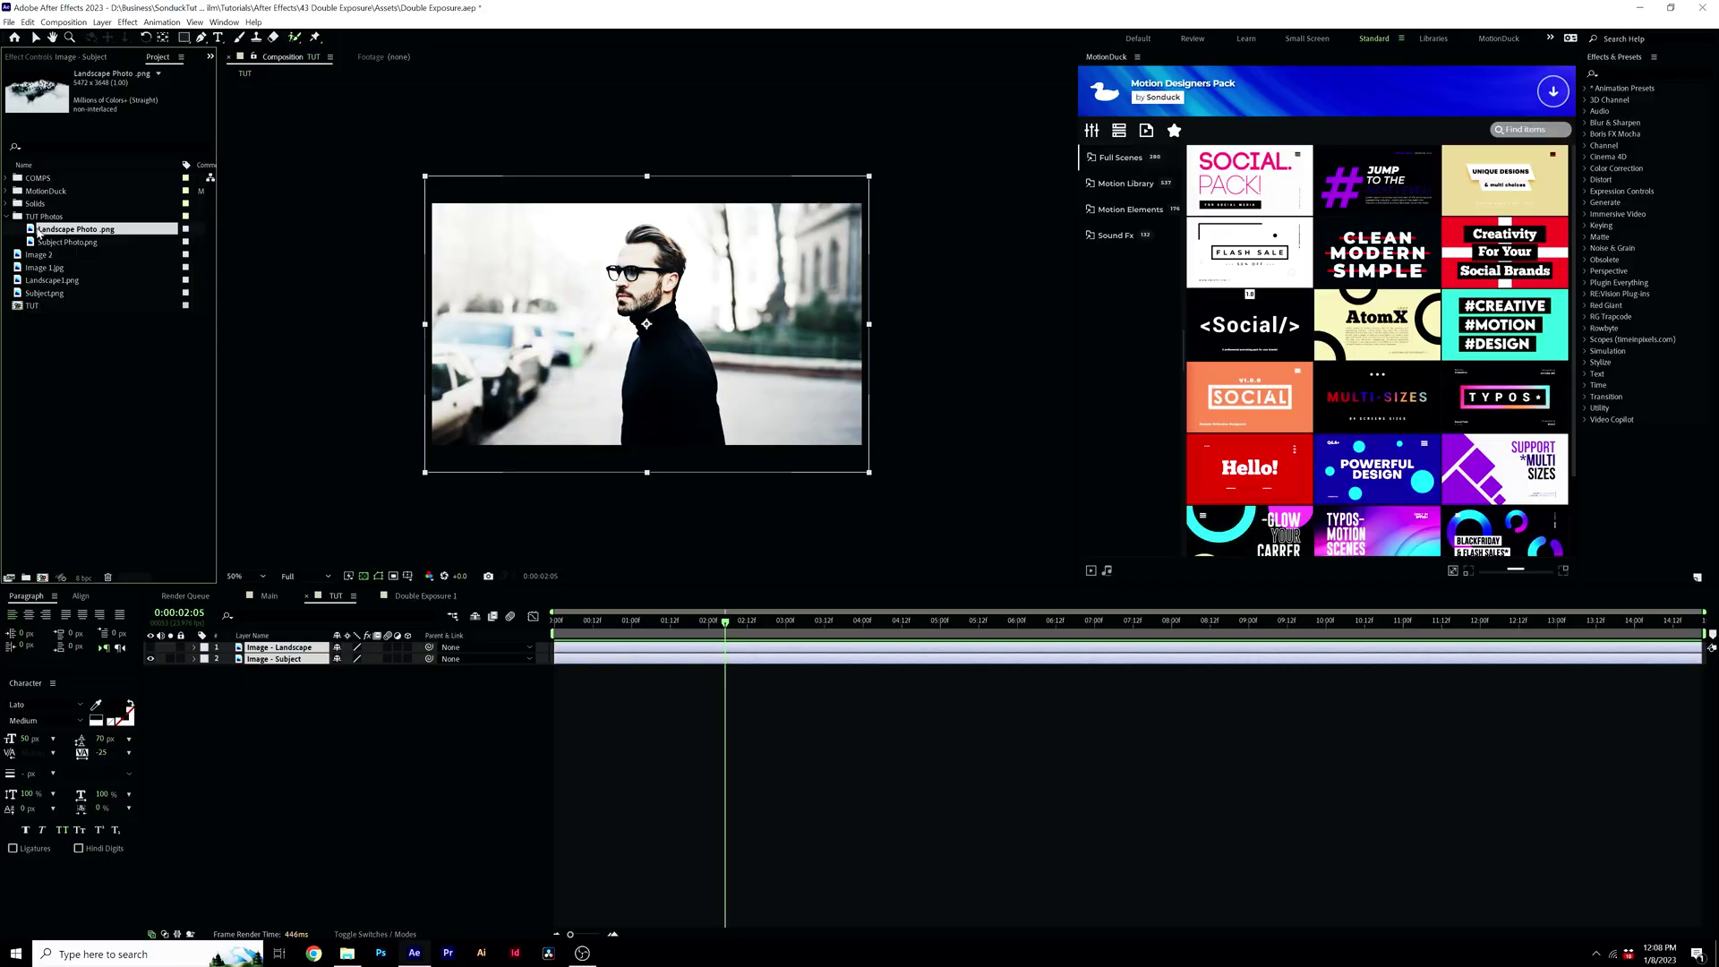
click(63, 241)
click(283, 723)
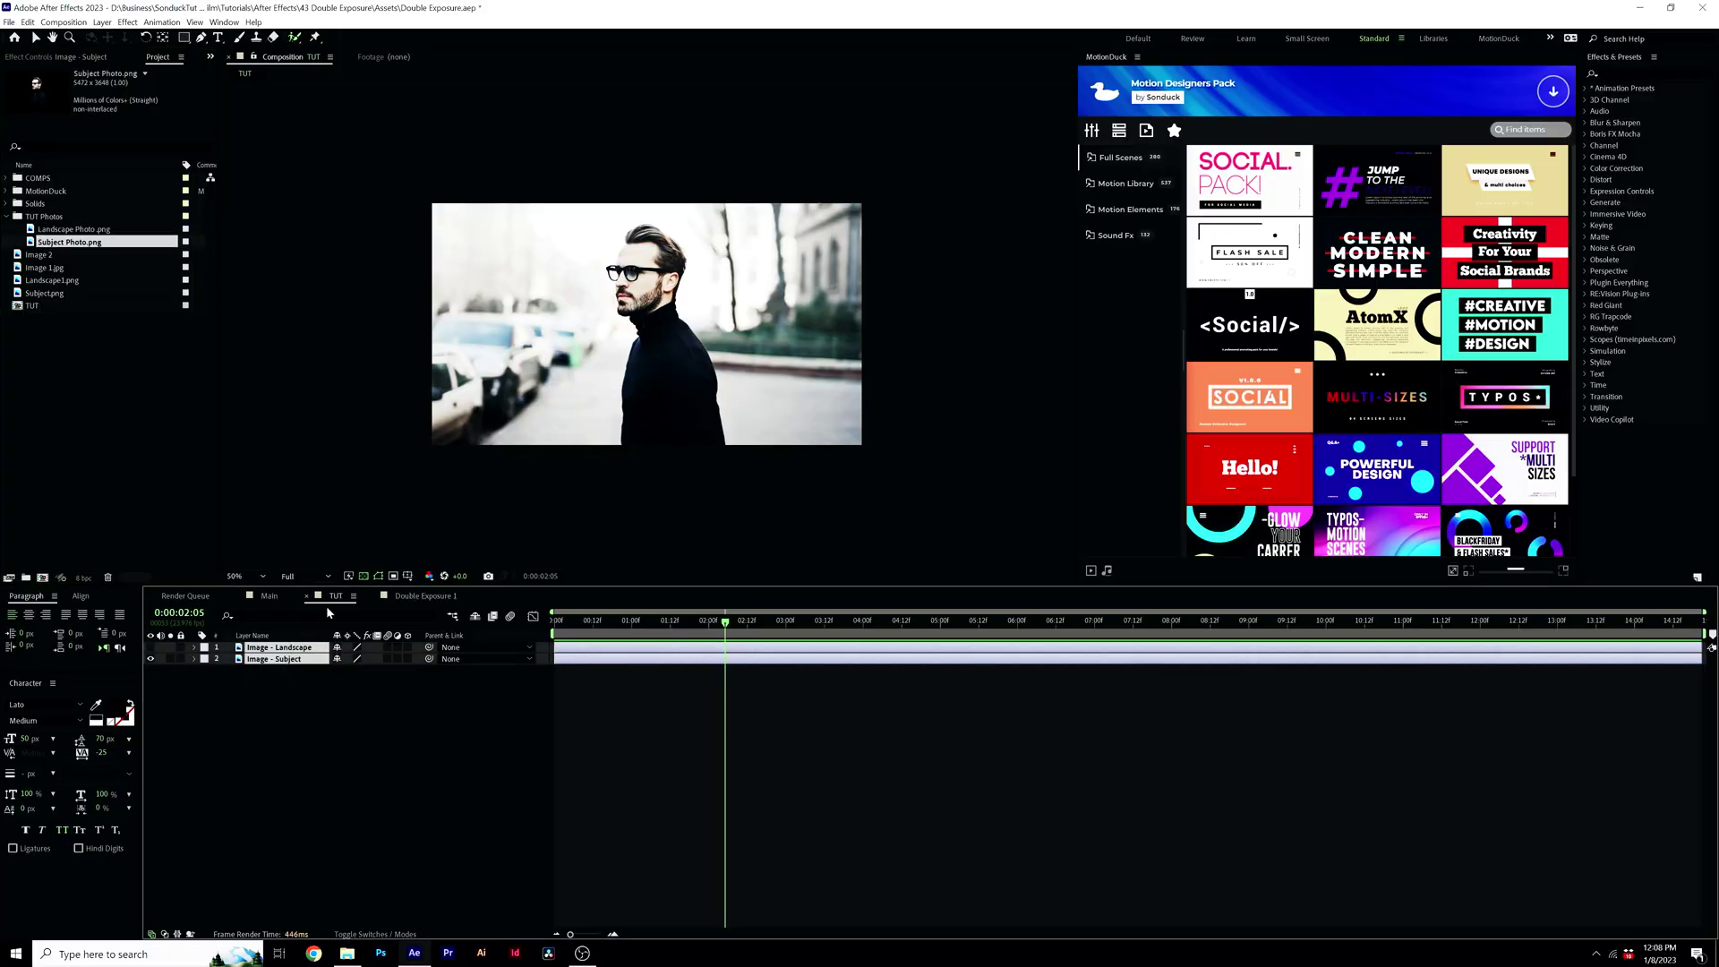
key(ctrl+a)
key(Delete)
Place Subject Photo.png above Landscape Photo .png as layers in the TUT comp.
shift+click(76, 229)
drag(76, 231, 349, 696)
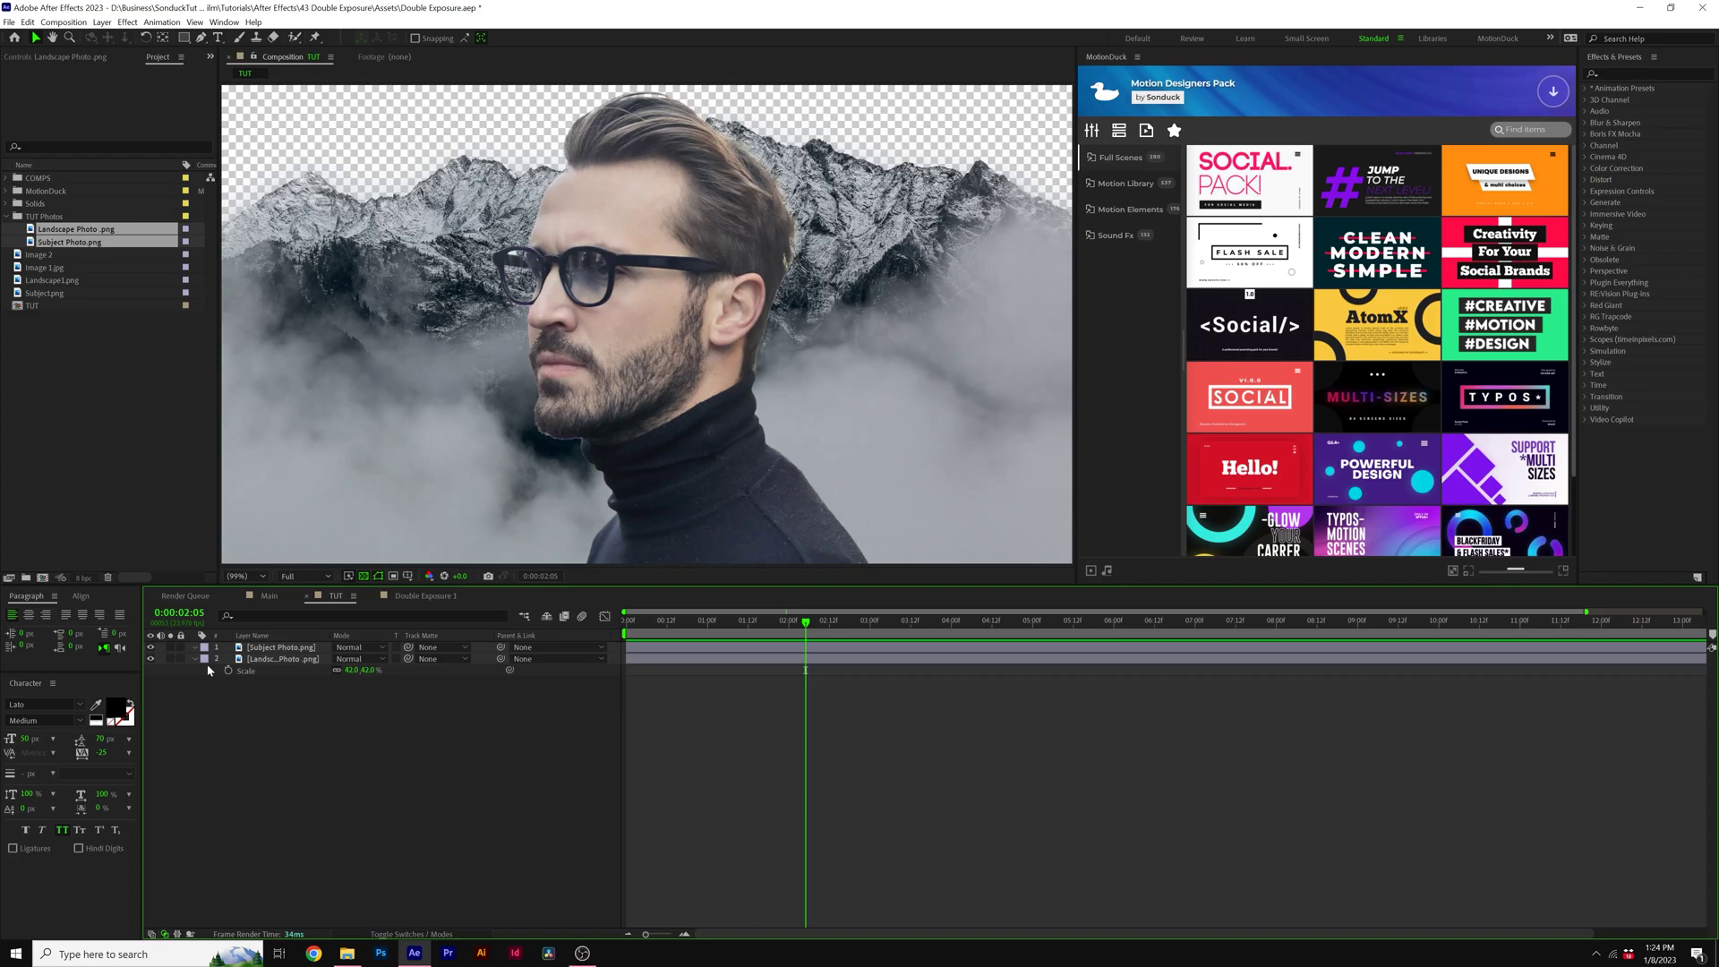
click(291, 662)
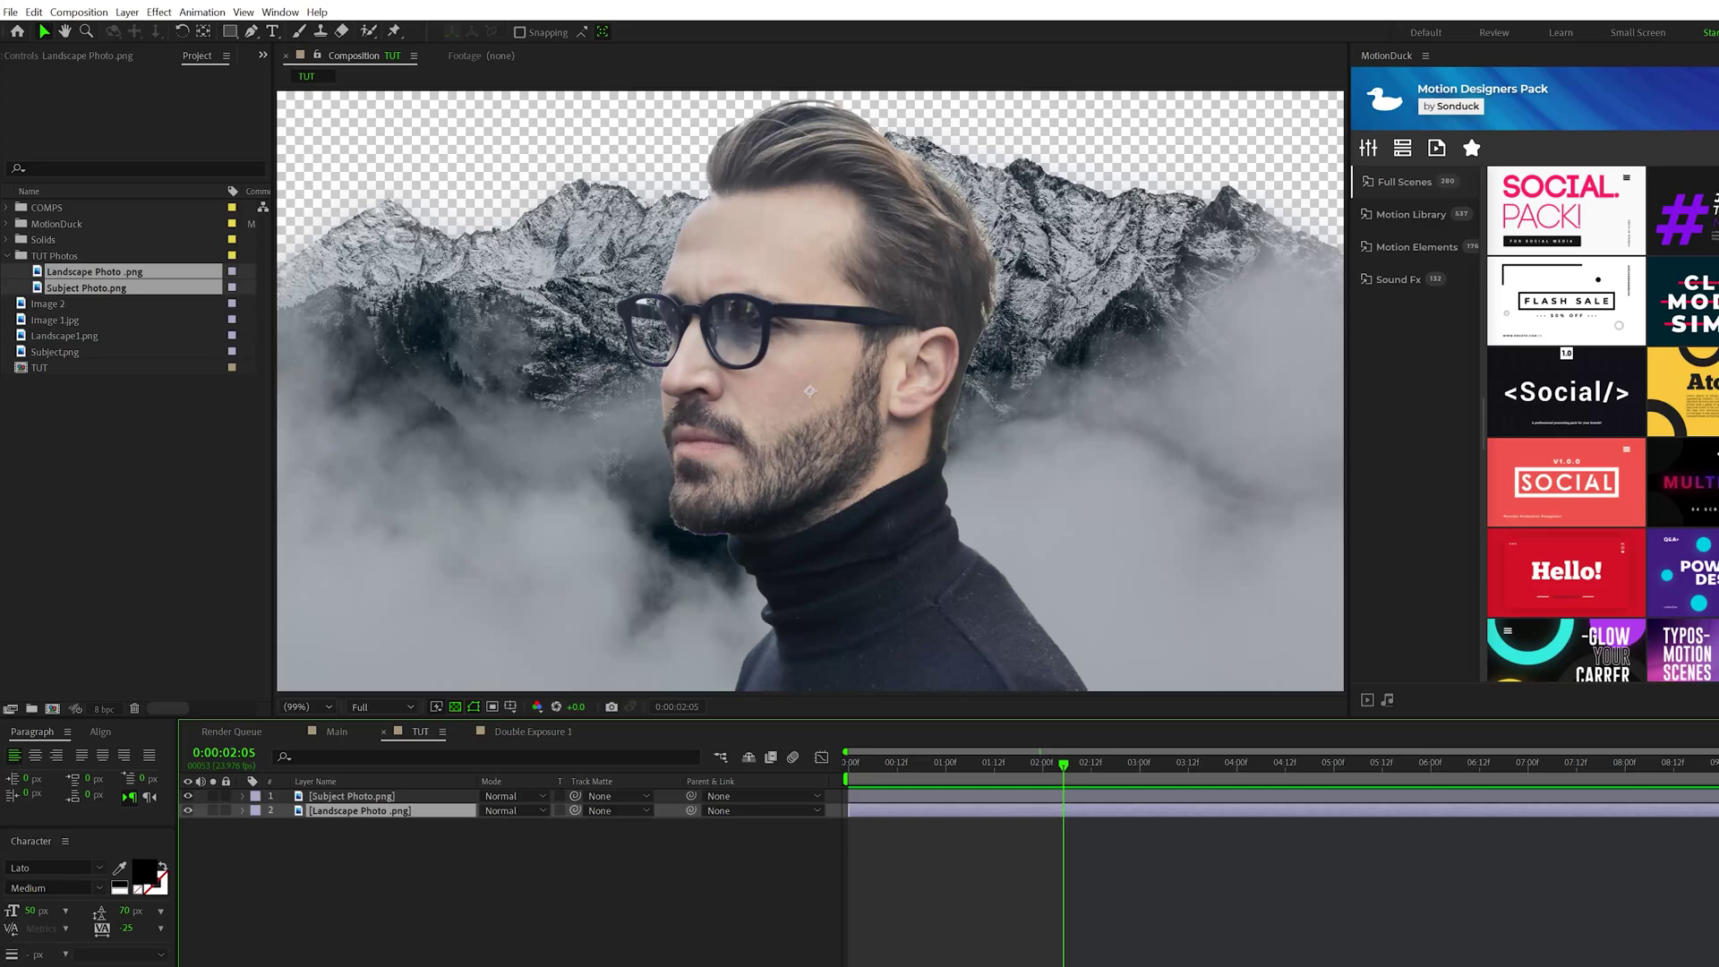
Set Landscape Photo .png's Track Matte to 1. Subject Photo.png.
click(600, 811)
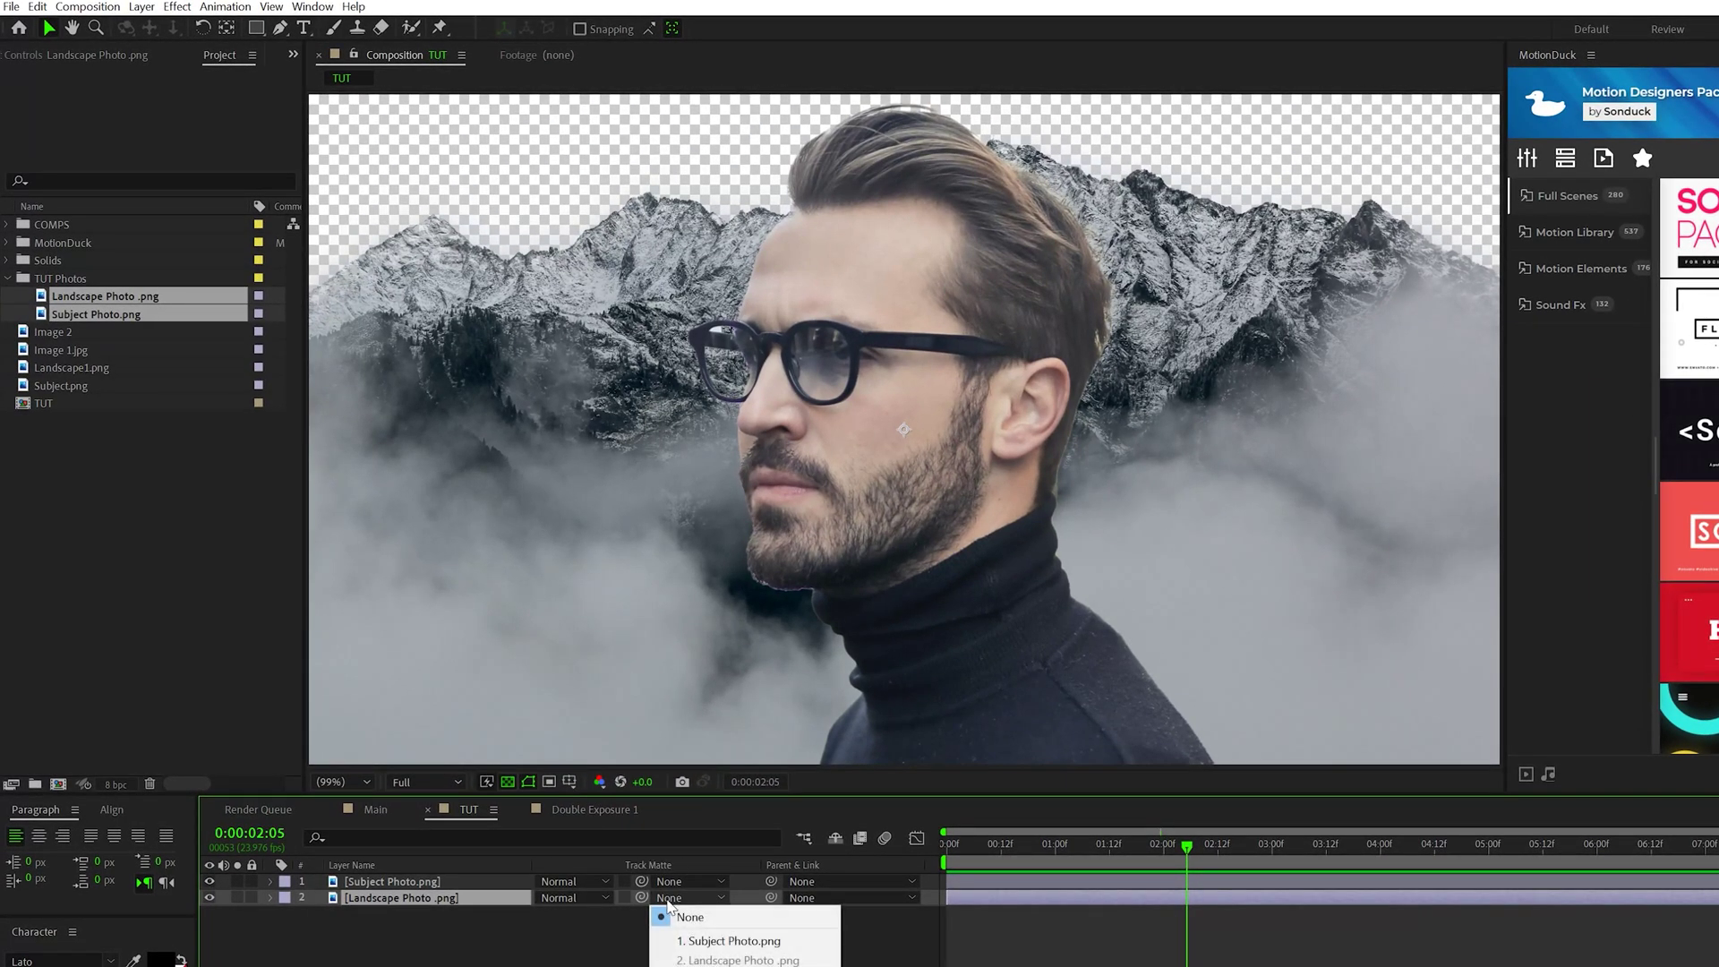
click(713, 942)
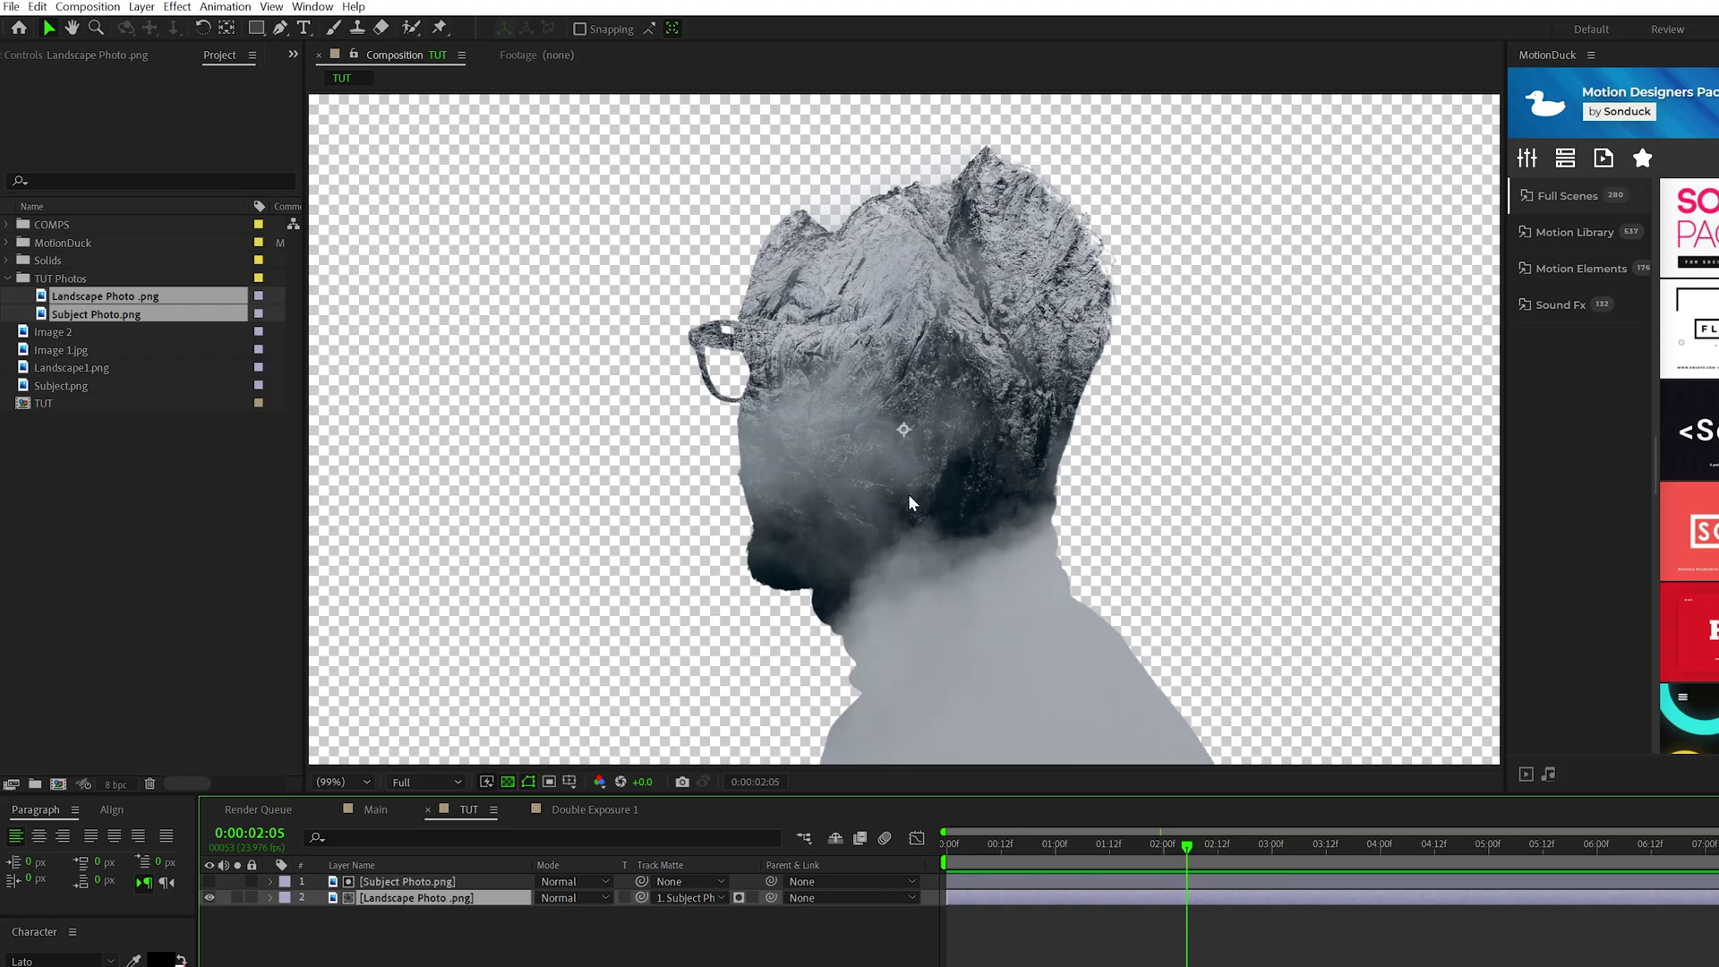
key(slash)
click(780, 735)
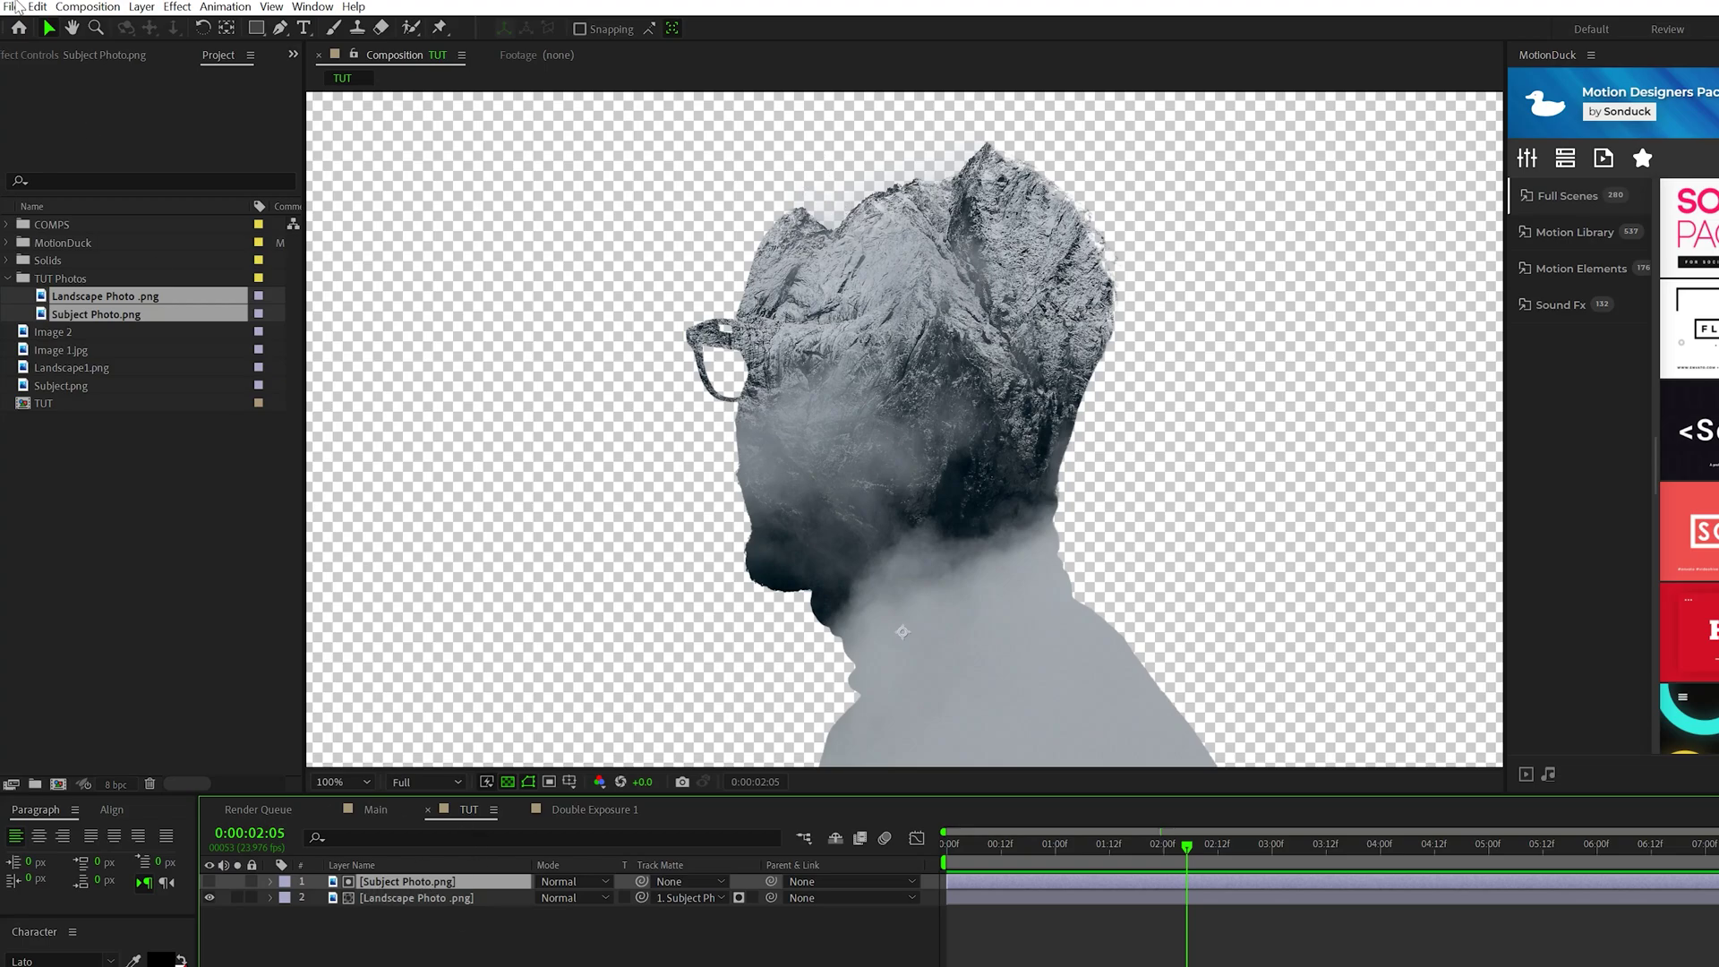
Duplicate the Subject Photo layer and make the top copy visible.
click(38, 6)
click(103, 240)
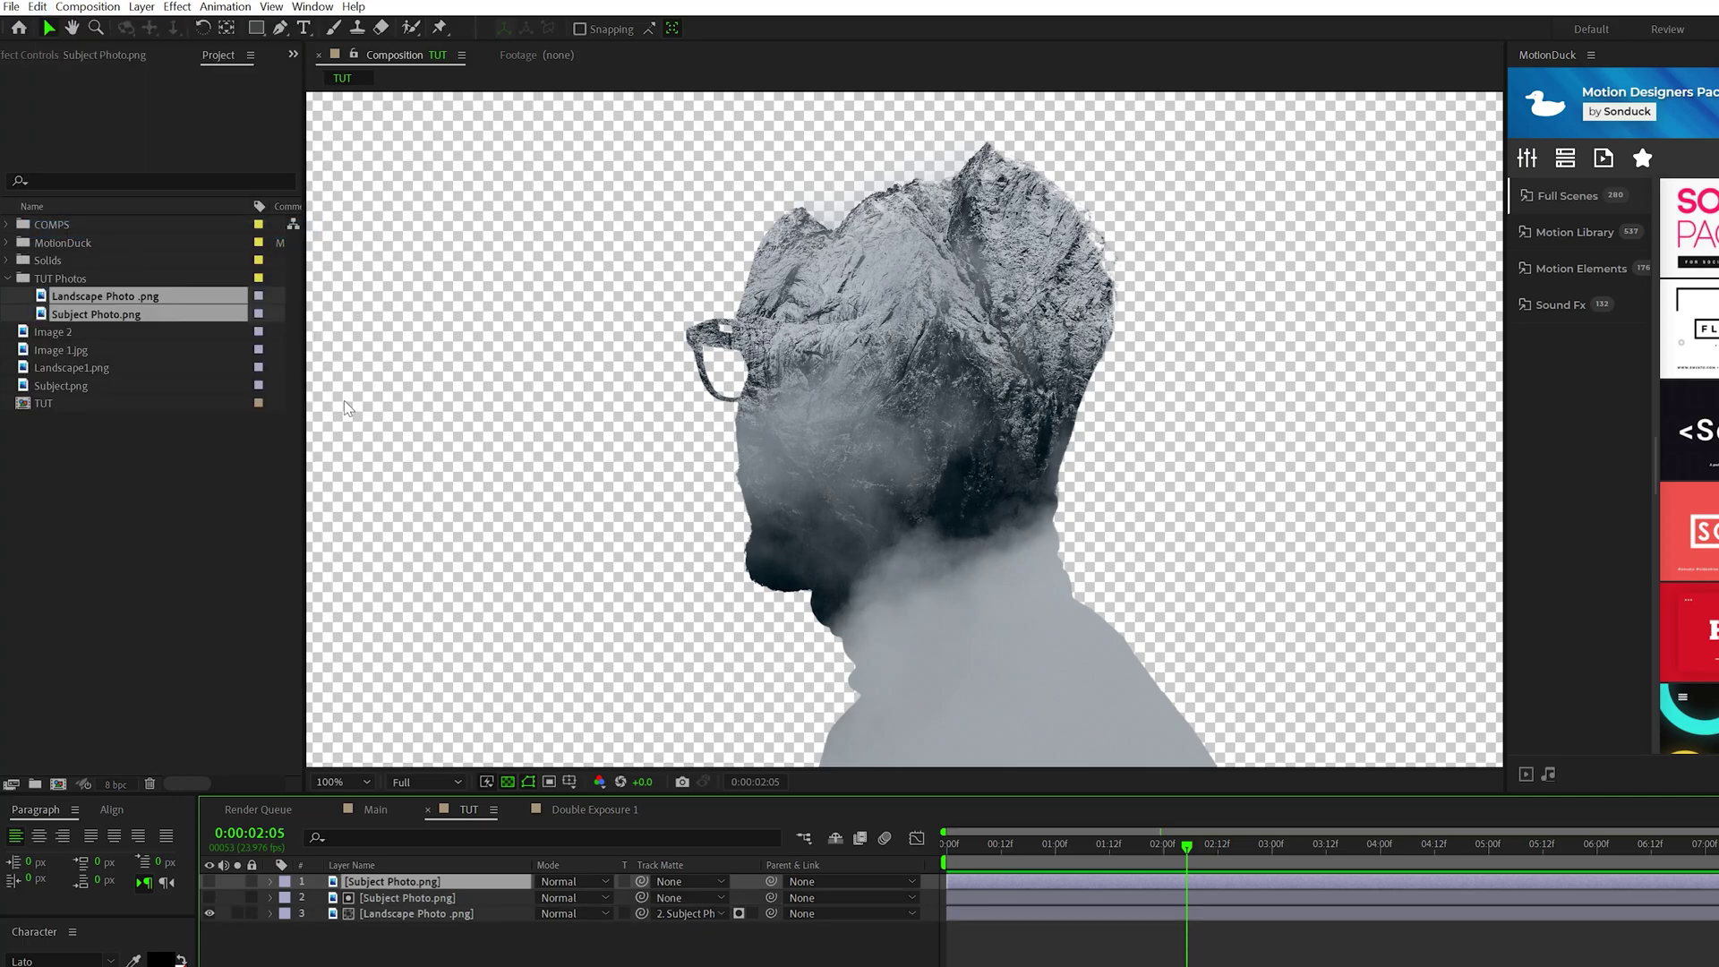
click(209, 881)
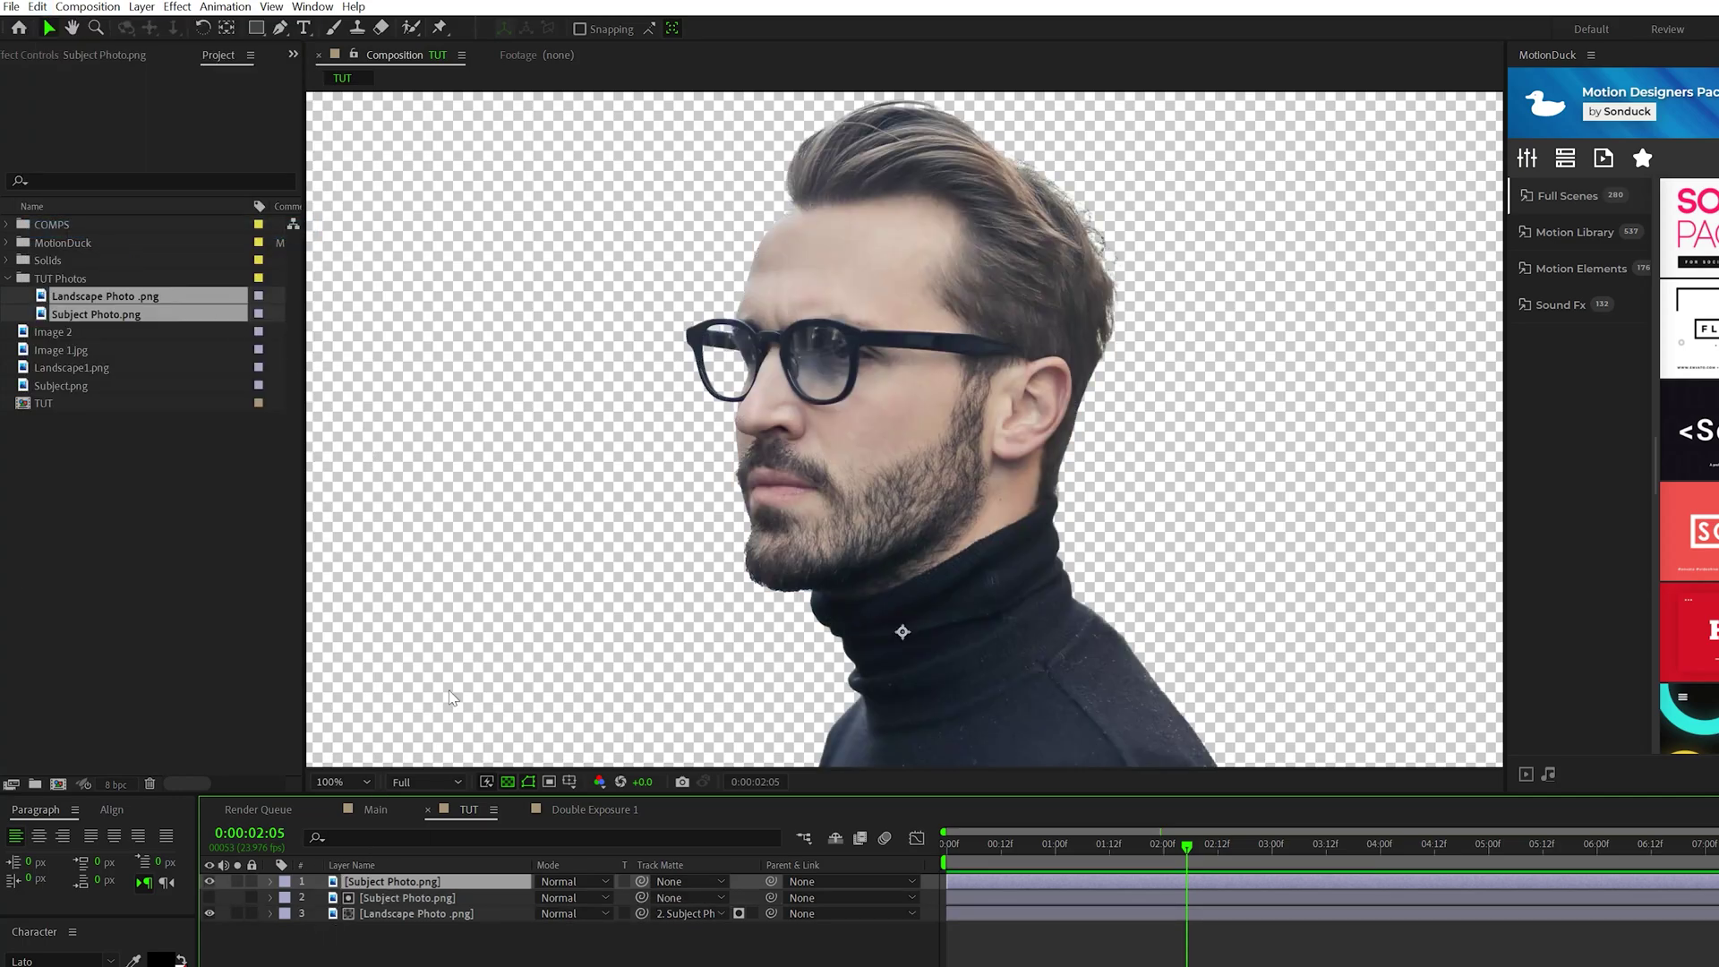
Draw a Pen mask around the man's face on the copy and feather it to about 48.
click(280, 29)
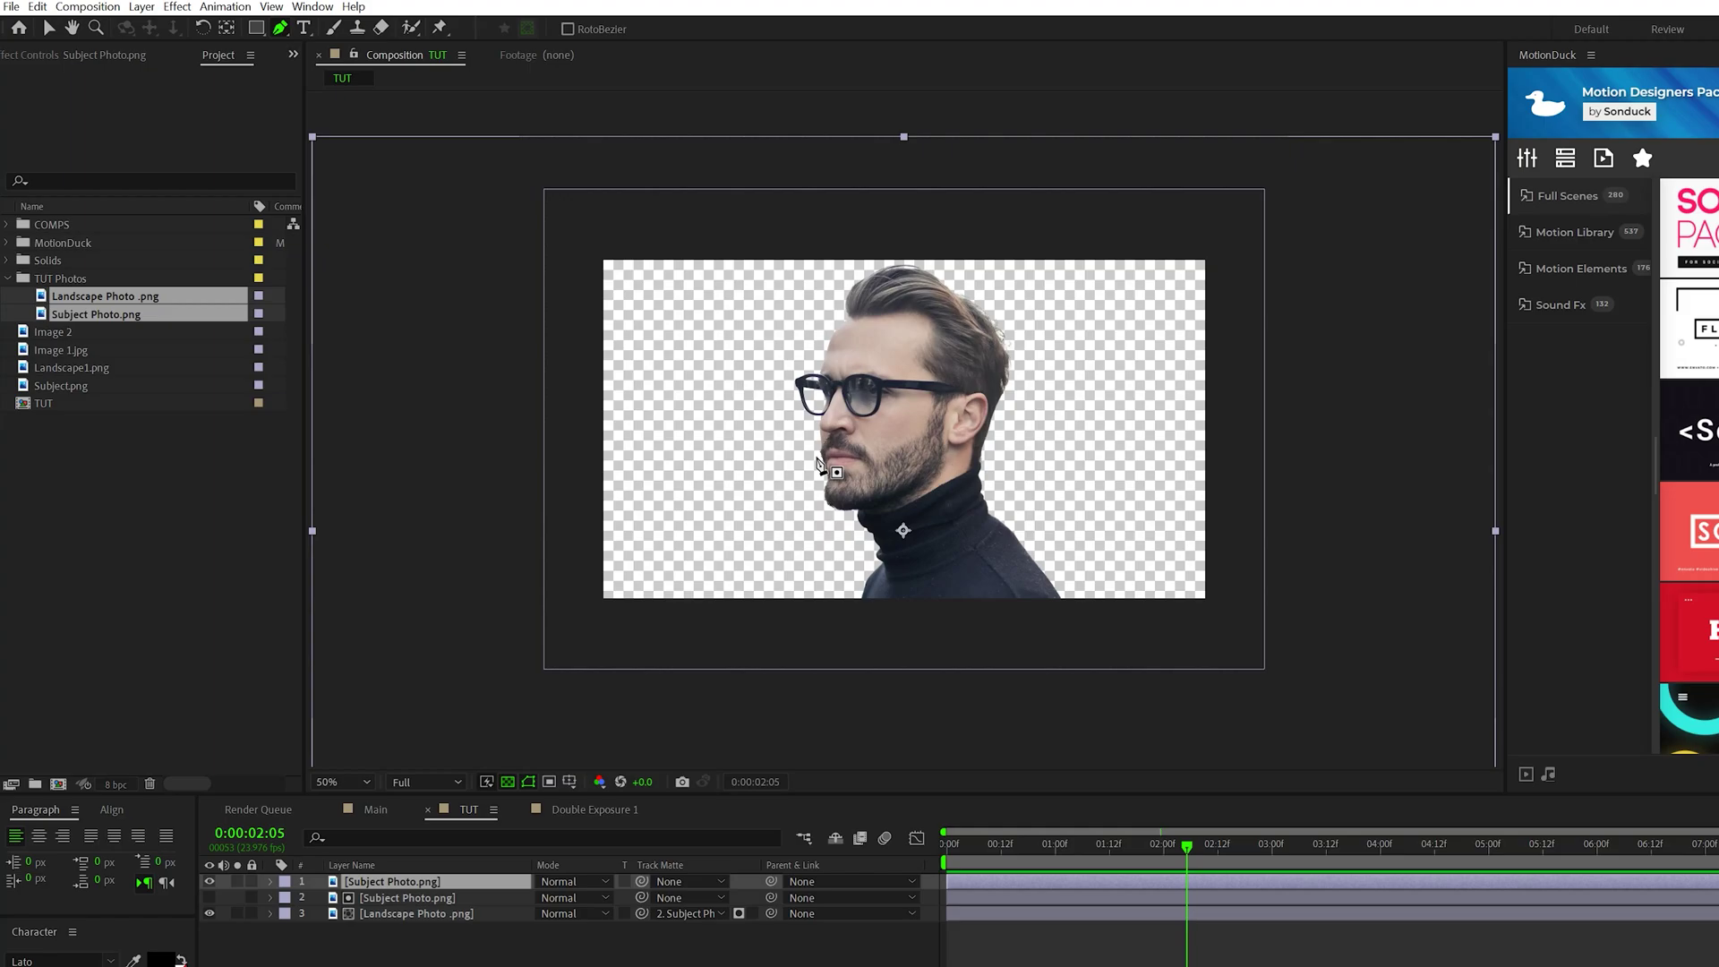
key(comma)
key(comma)
click(610, 239)
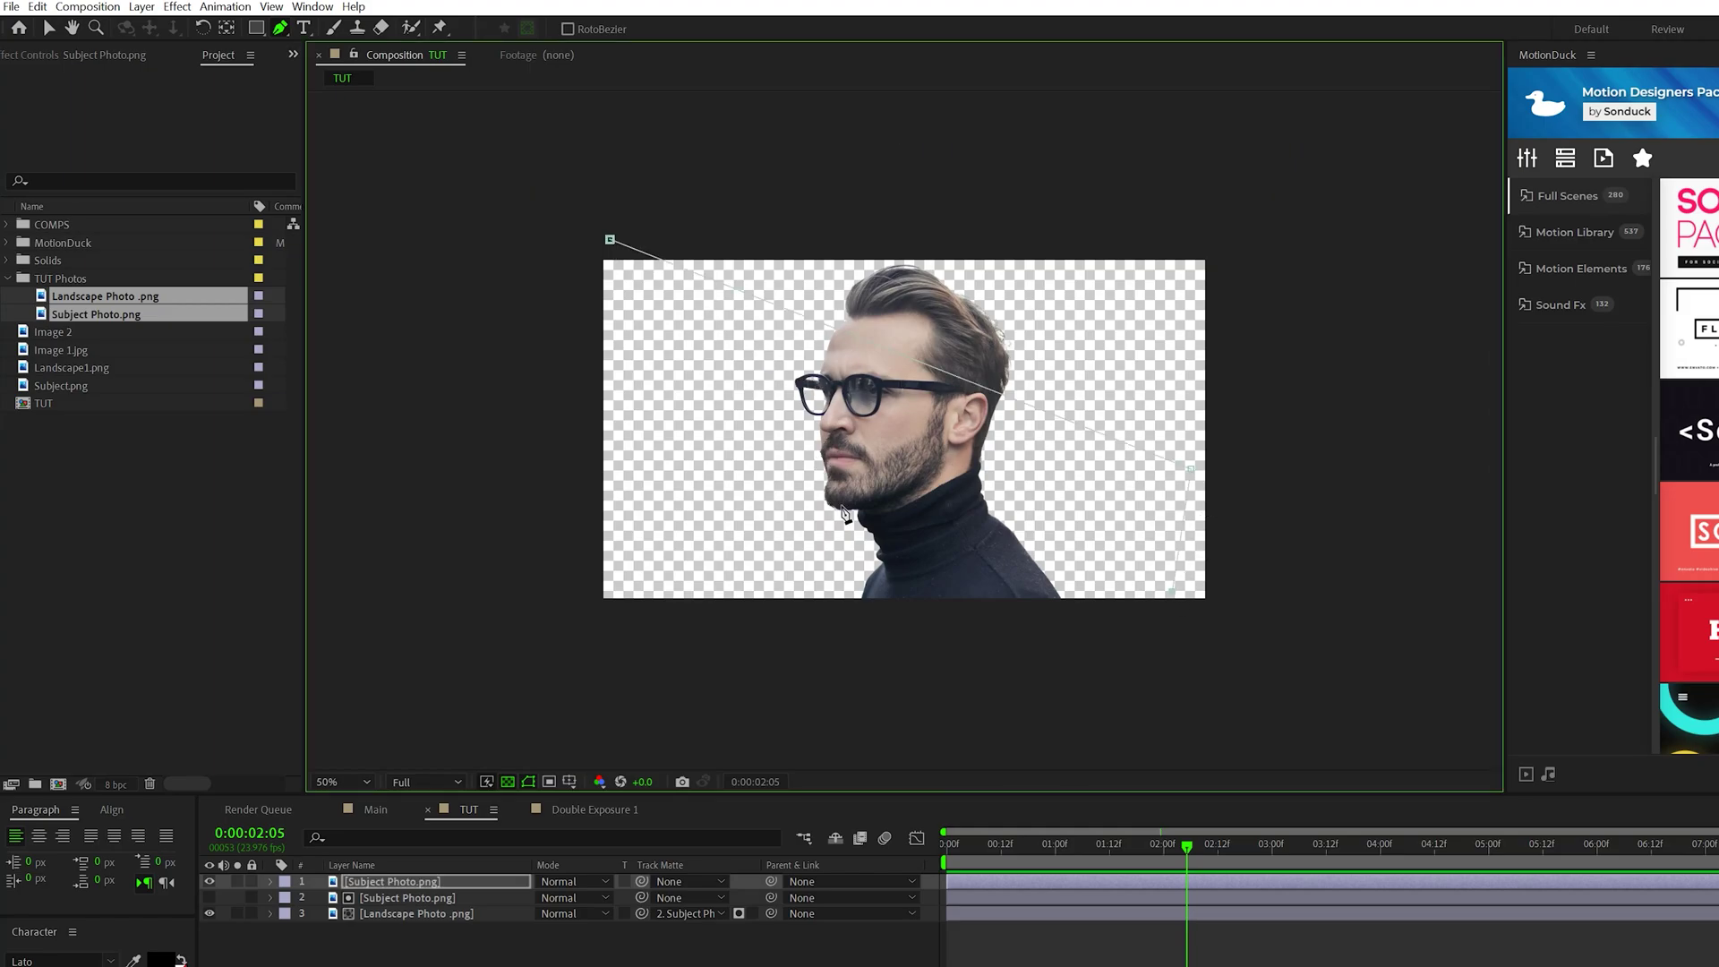
click(542, 327)
key(ctrl+z)
click(504, 353)
click(609, 240)
key(period)
key(f)
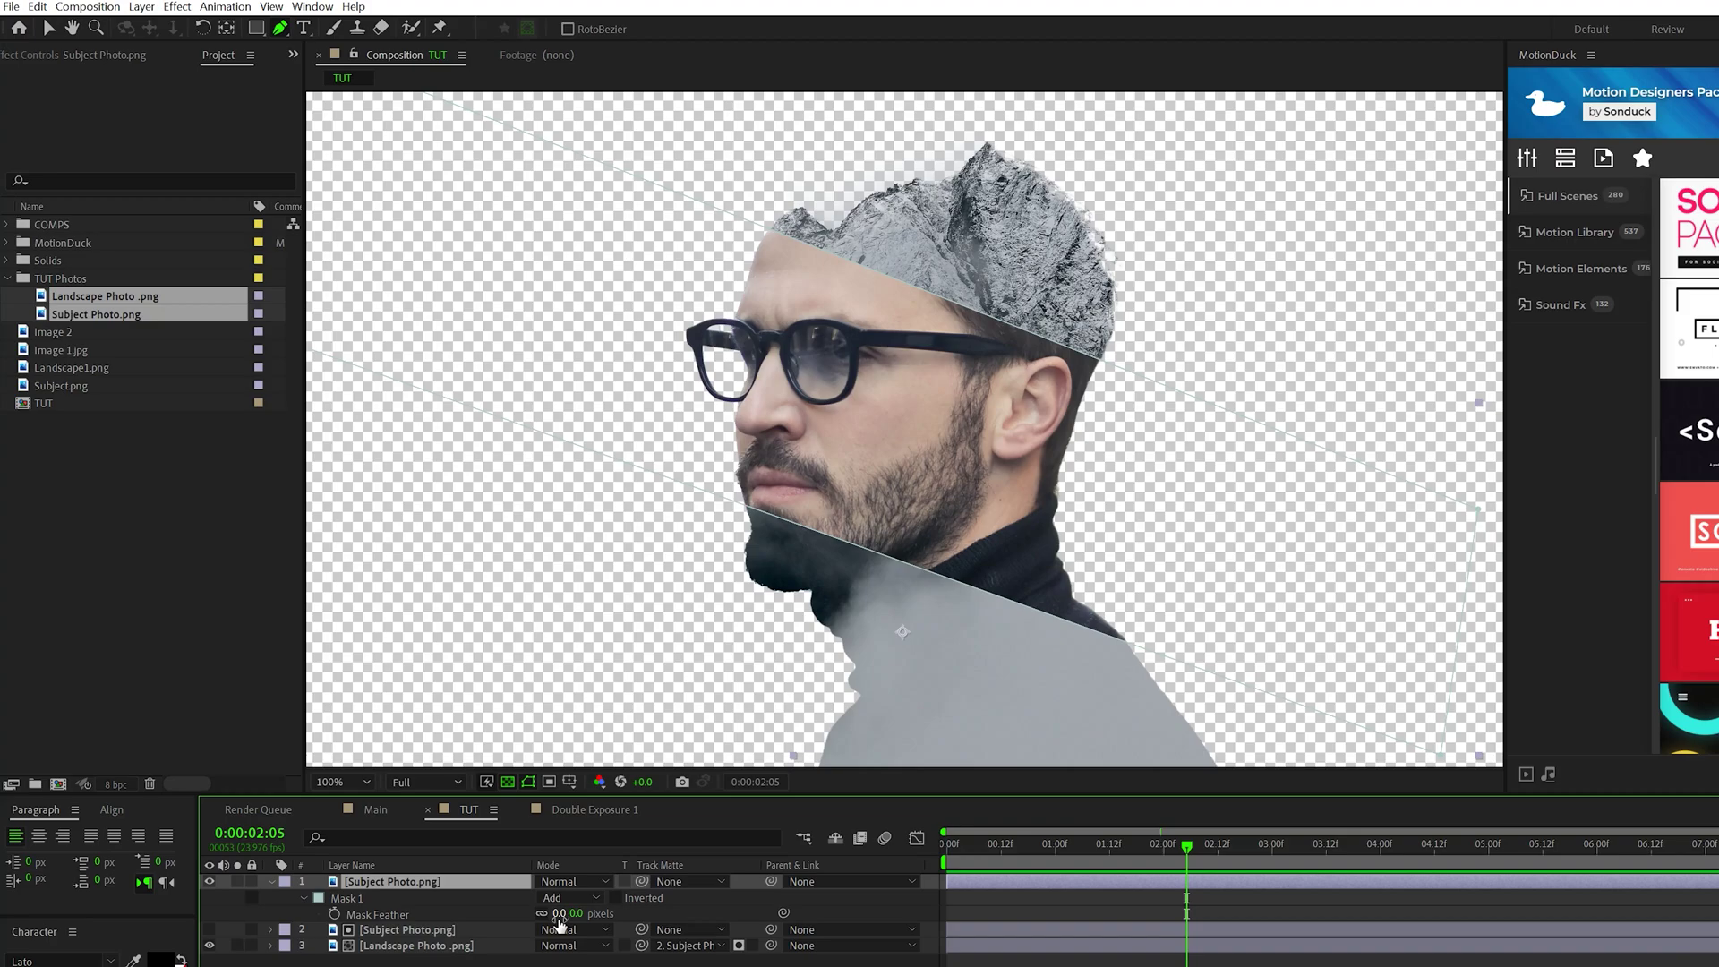
drag(558, 920, 603, 913)
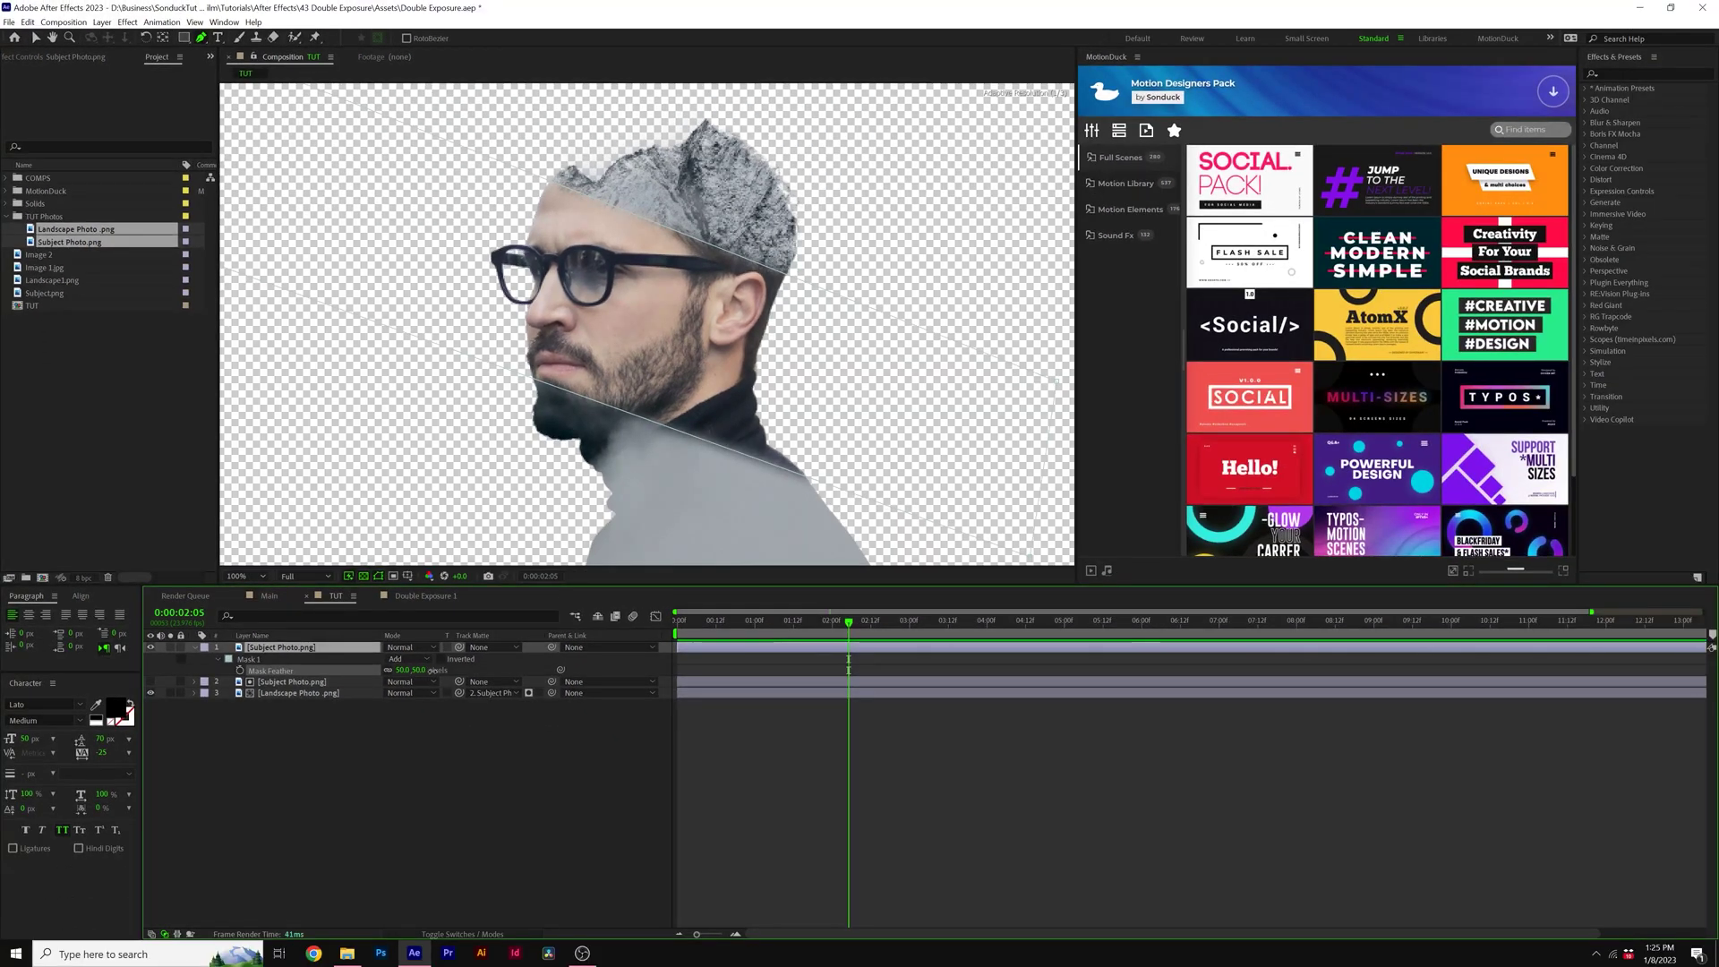
Set mask feather to 49, then scale Landscape Photo to 32%, move it up, rotate it 18°.
drag(433, 670, 428, 670)
click(400, 775)
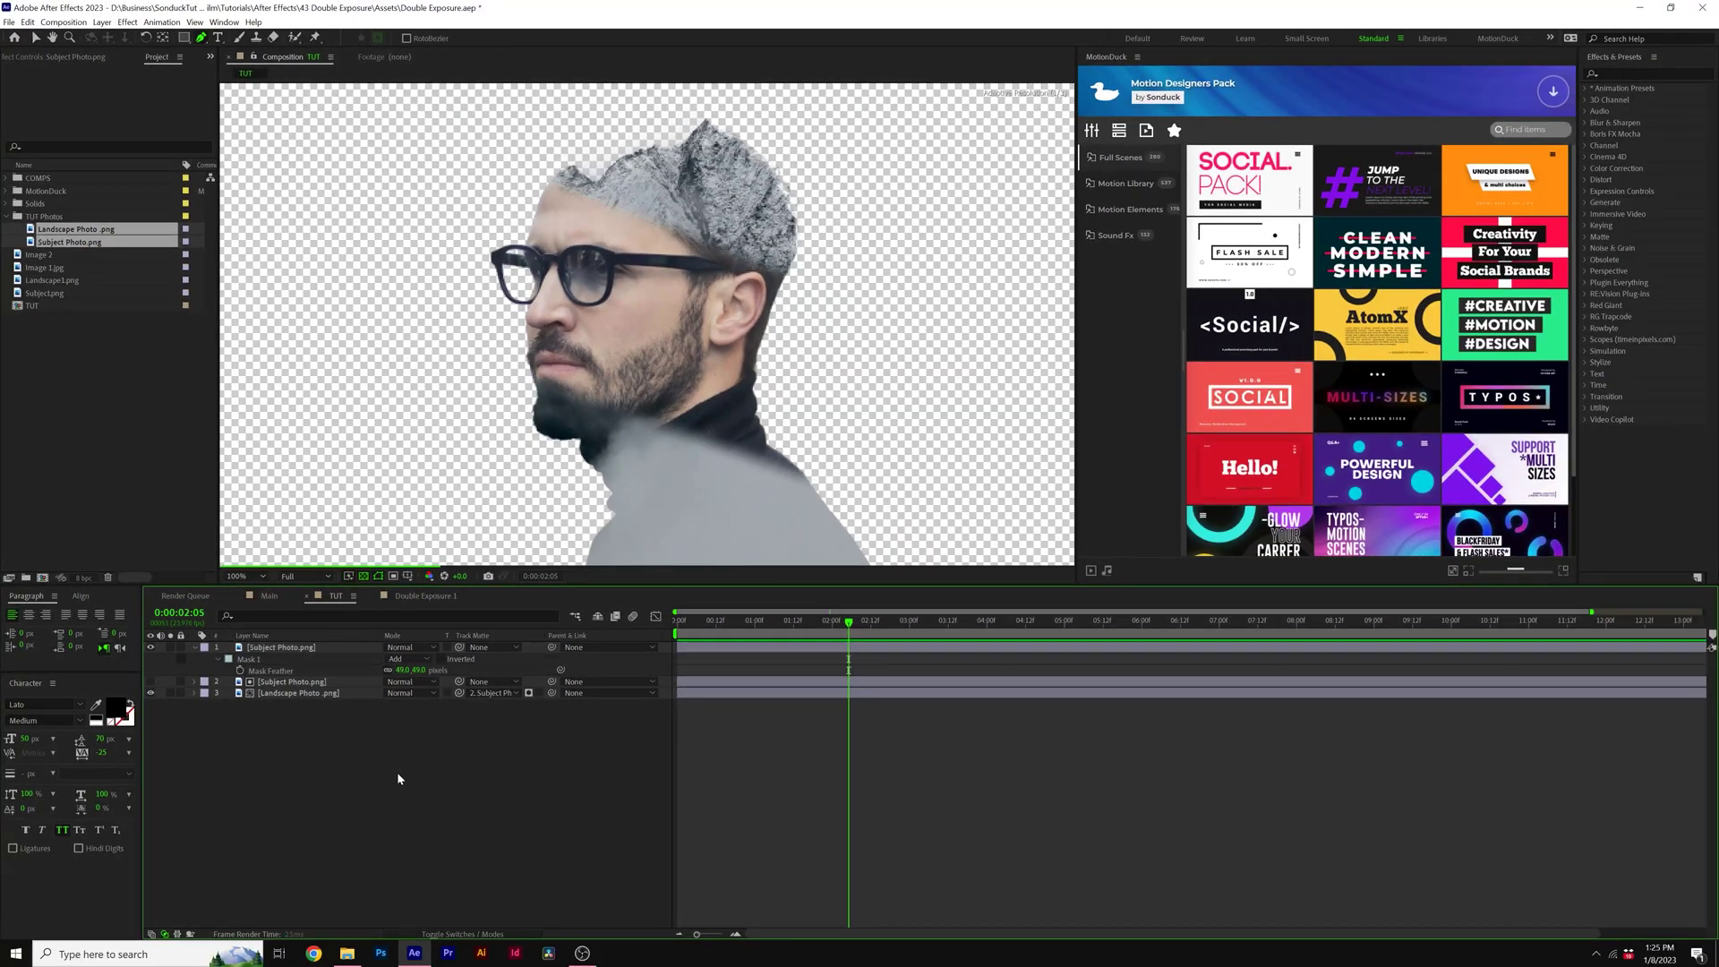
click(275, 691)
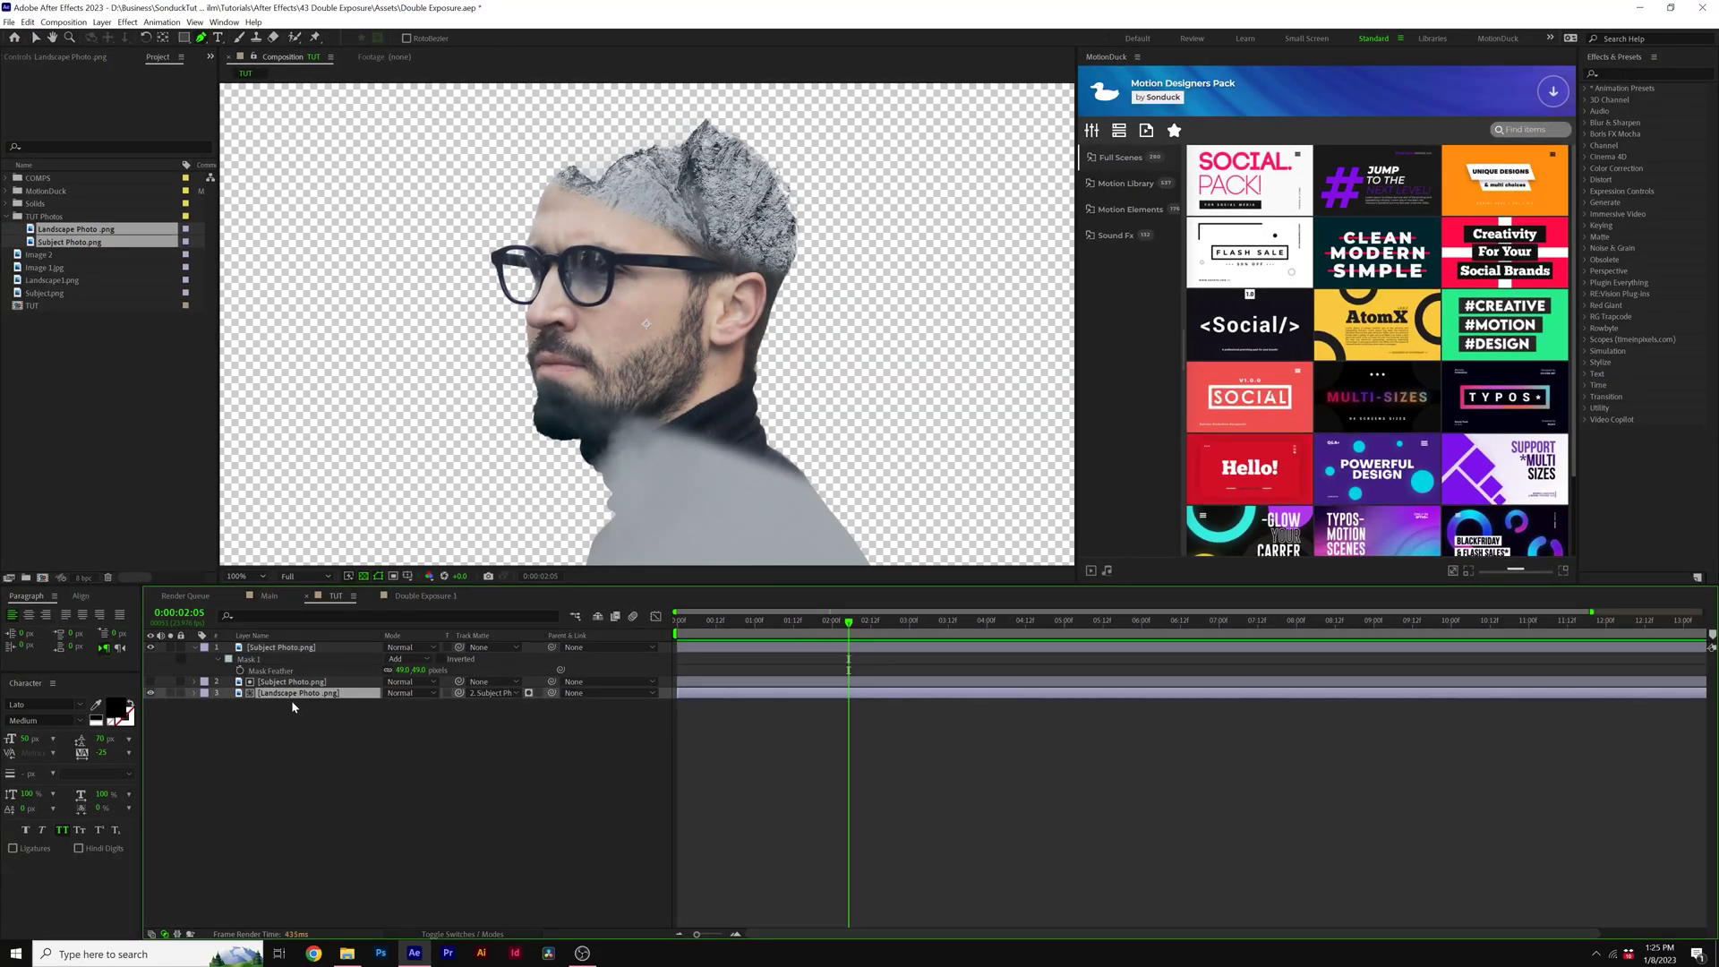
key(s)
drag(403, 707, 393, 707)
key(v)
drag(703, 389, 724, 299)
key(r)
drag(397, 703, 411, 704)
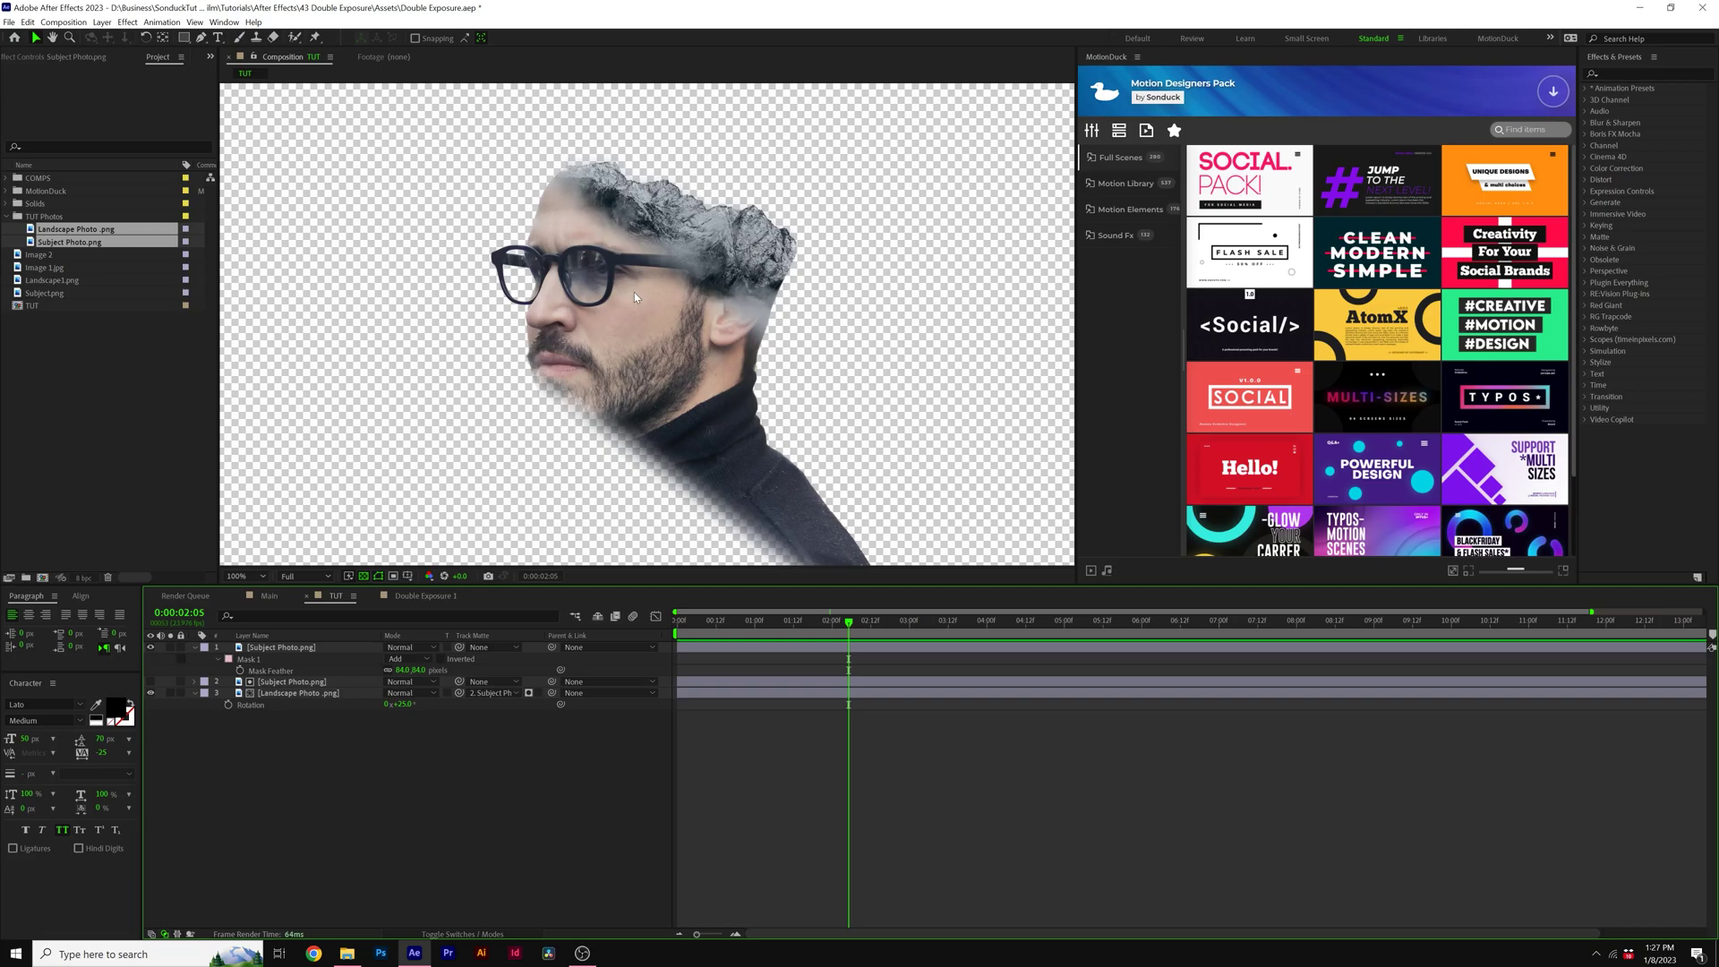
Duplicate the landscape layer, move the copy over the neck and rotate it to 222°.
click(278, 695)
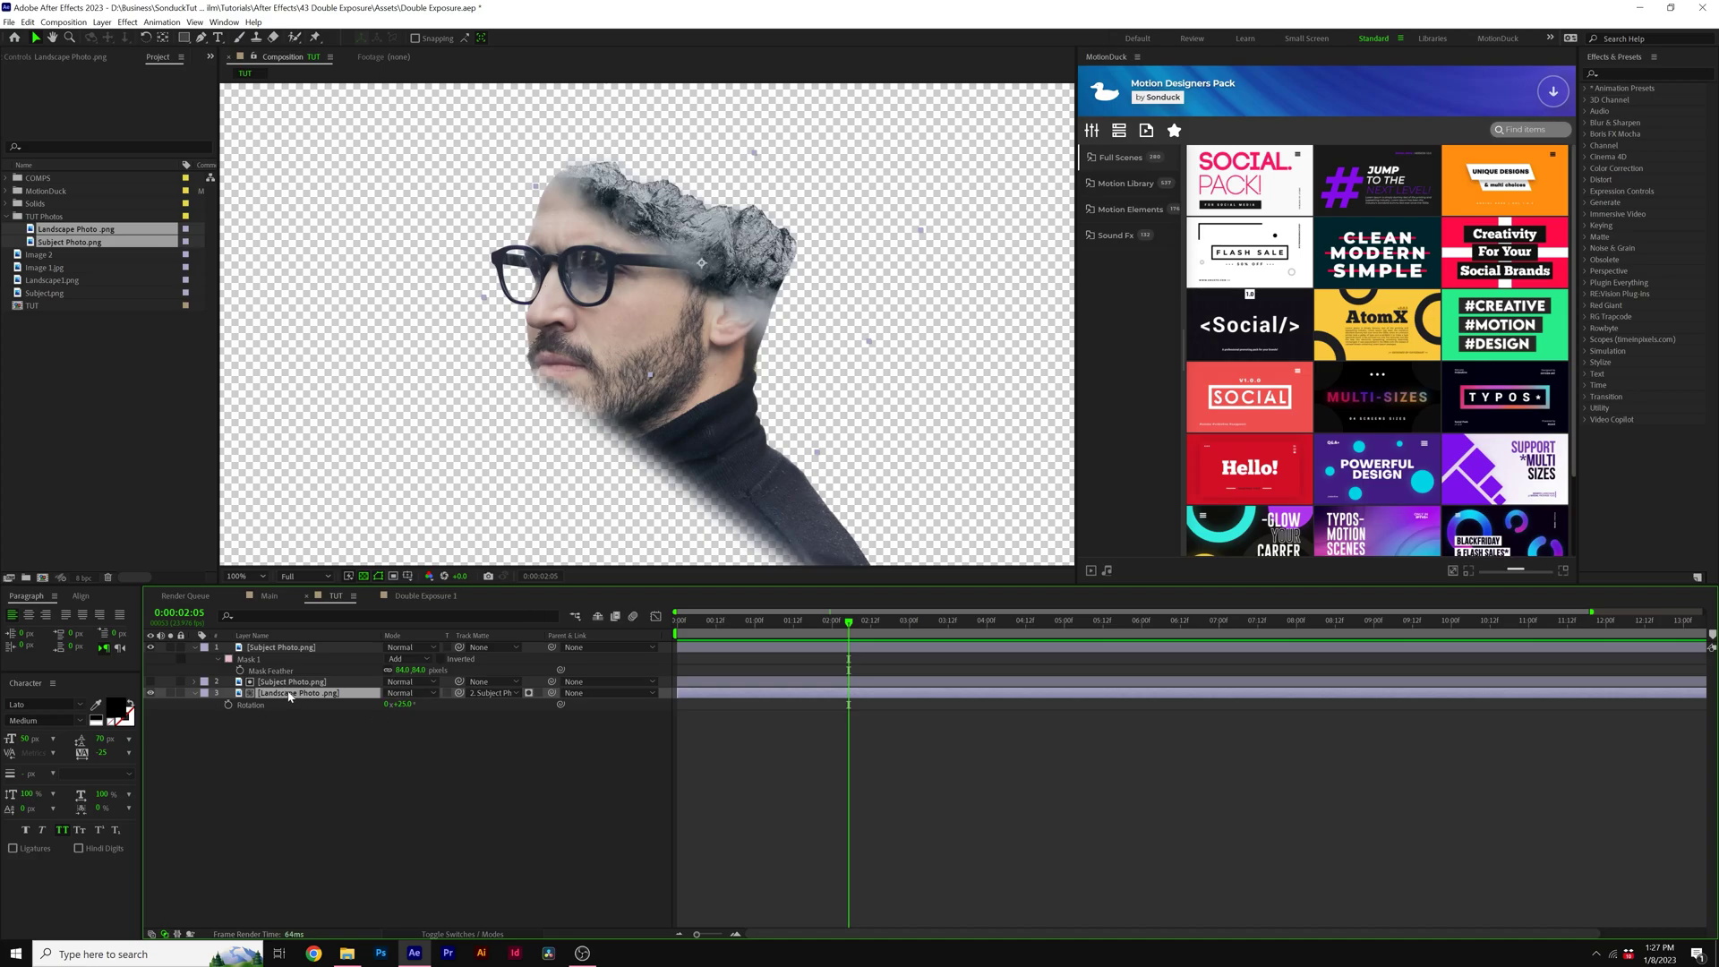
key(ctrl+d)
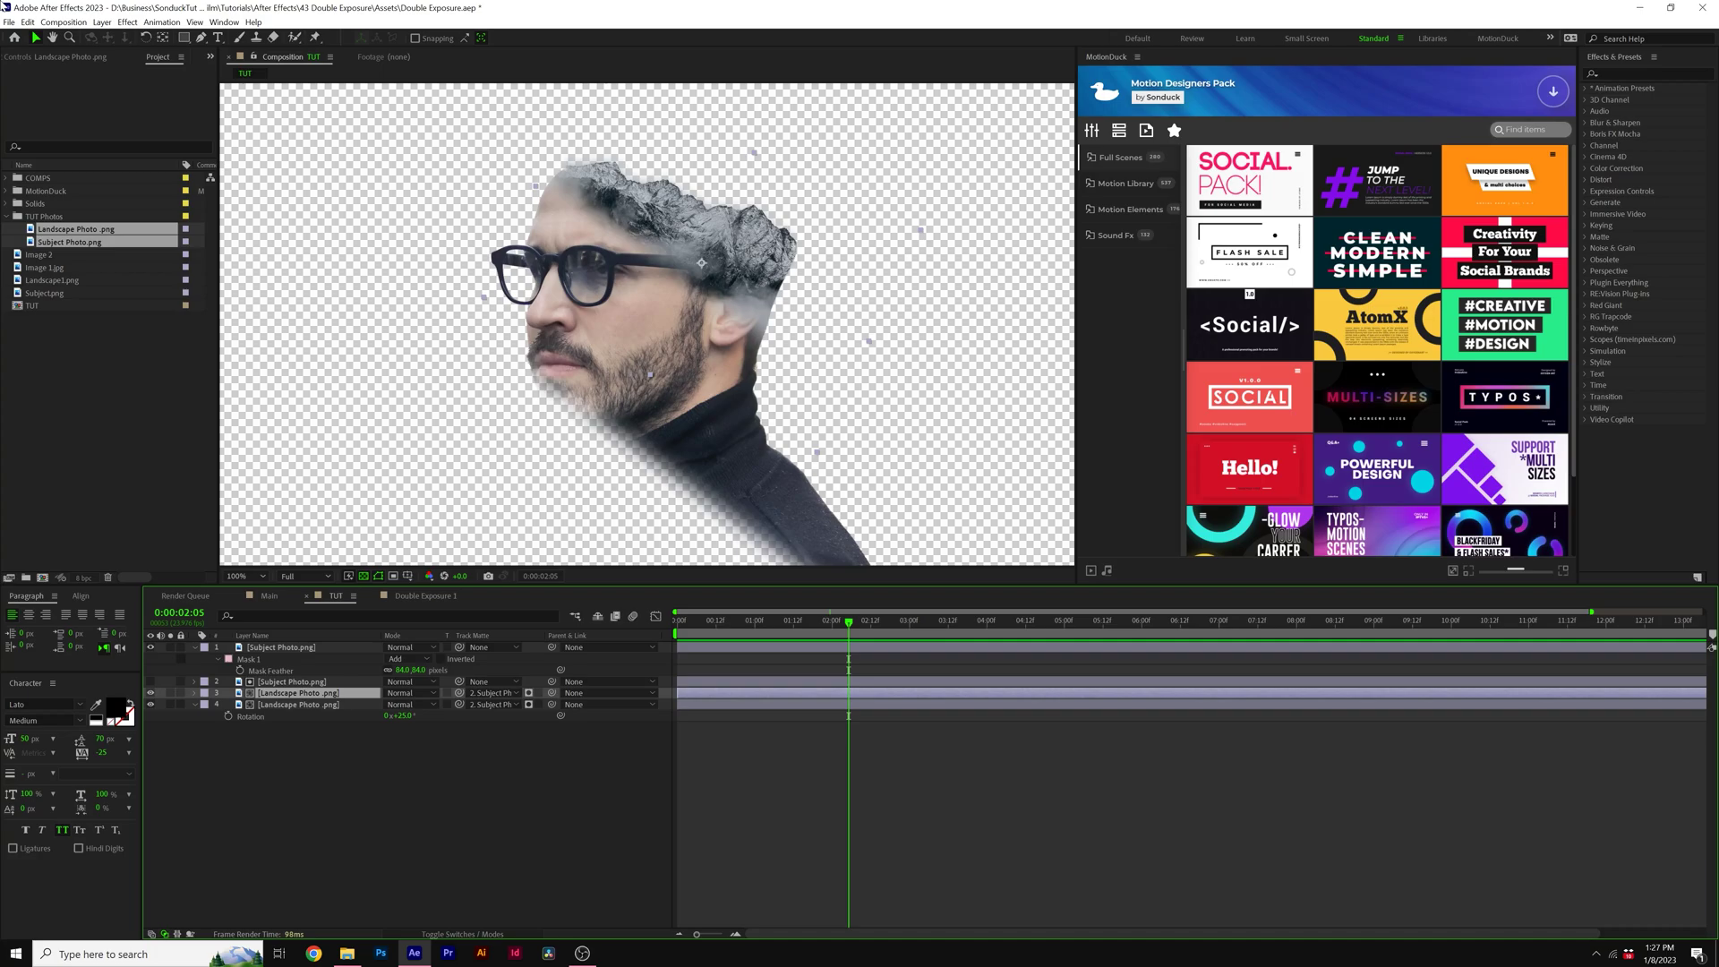
click(28, 22)
drag(654, 538, 606, 492)
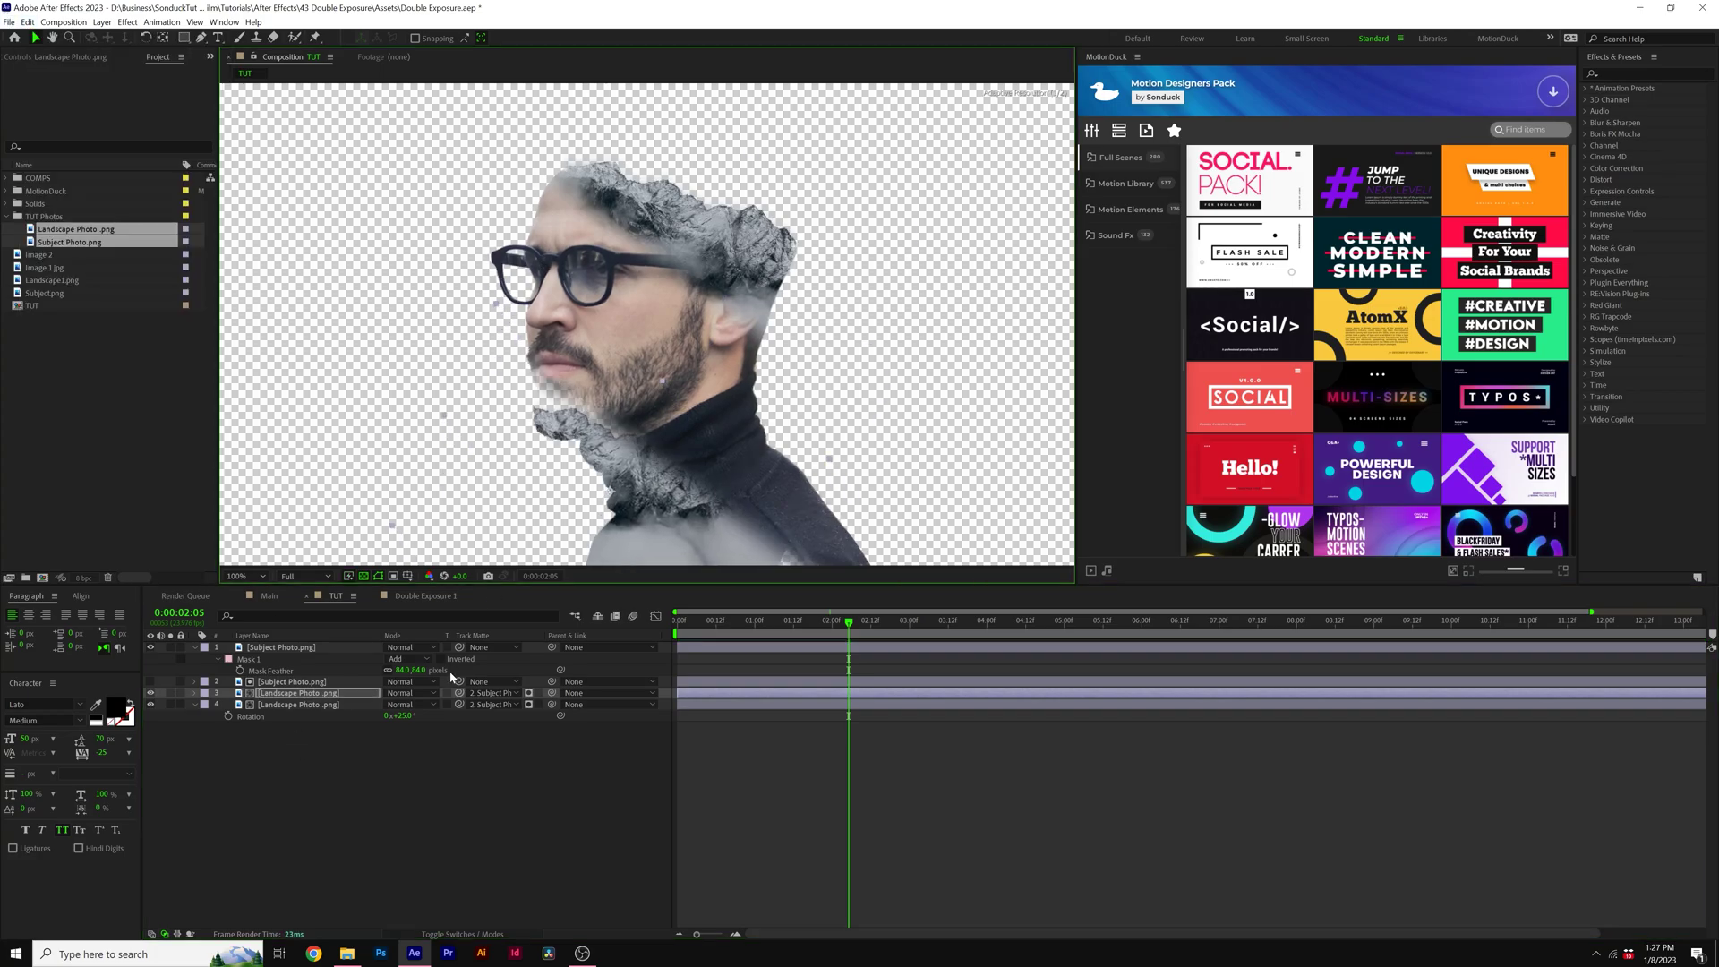
key(r)
drag(405, 705, 561, 715)
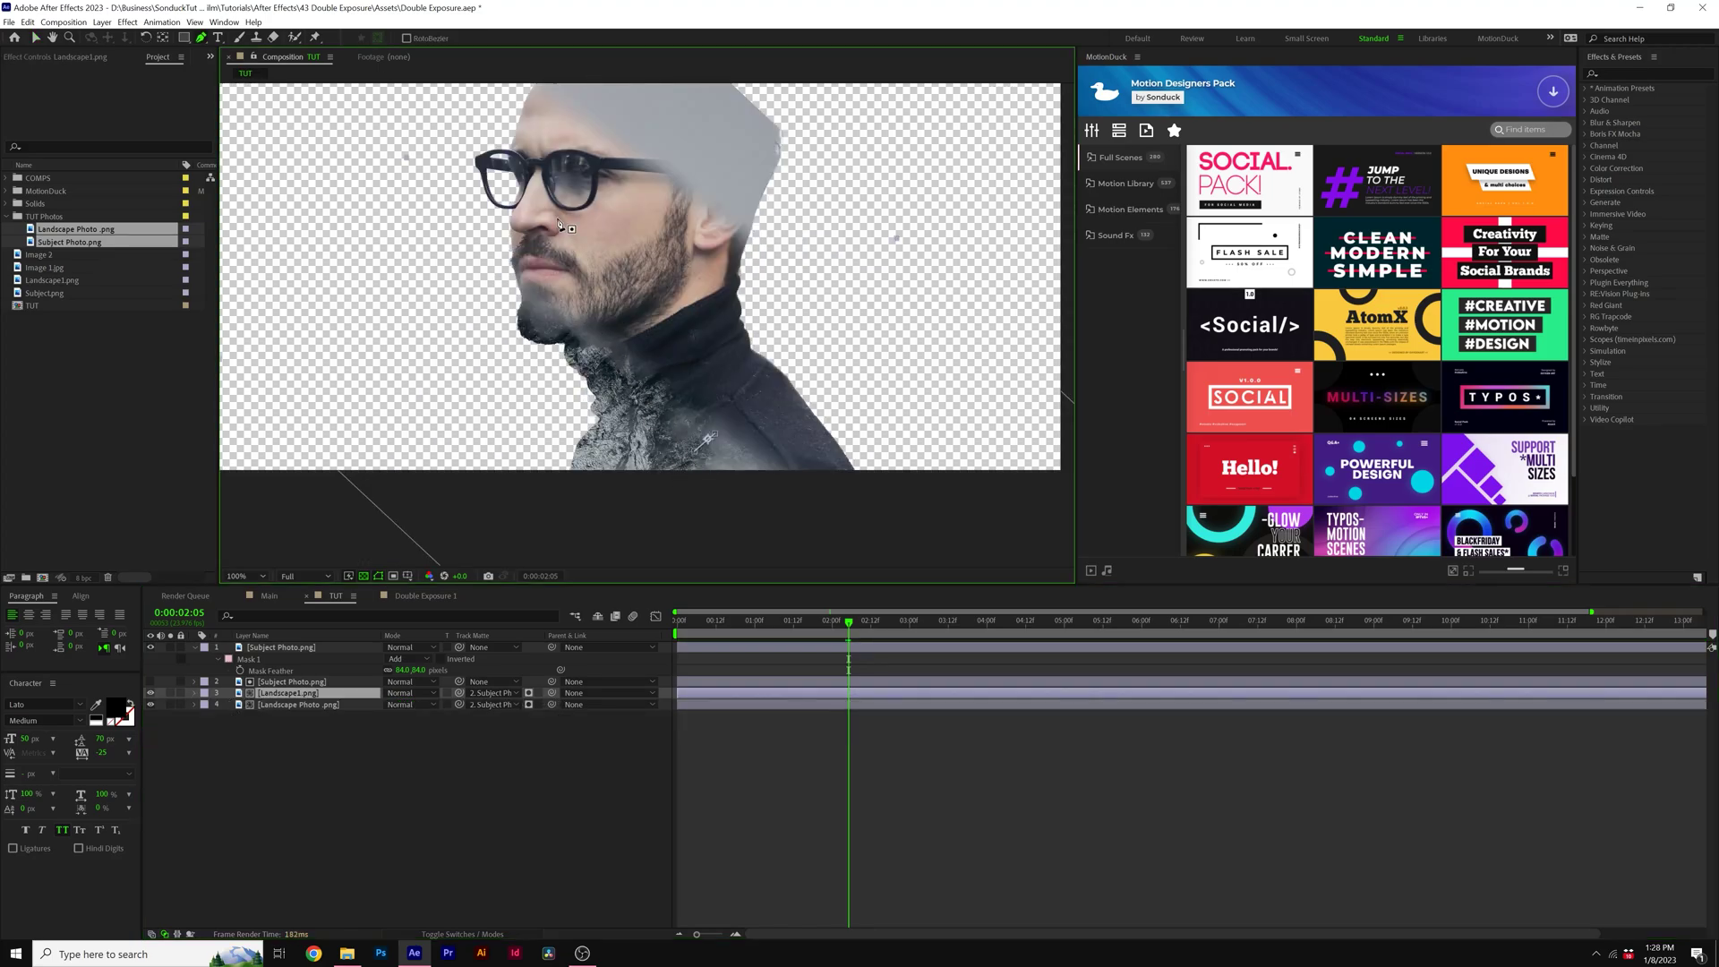
Draw a mask over the upper area of Landscape1.png and set its mode to Subtract.
drag(554, 126, 624, 195)
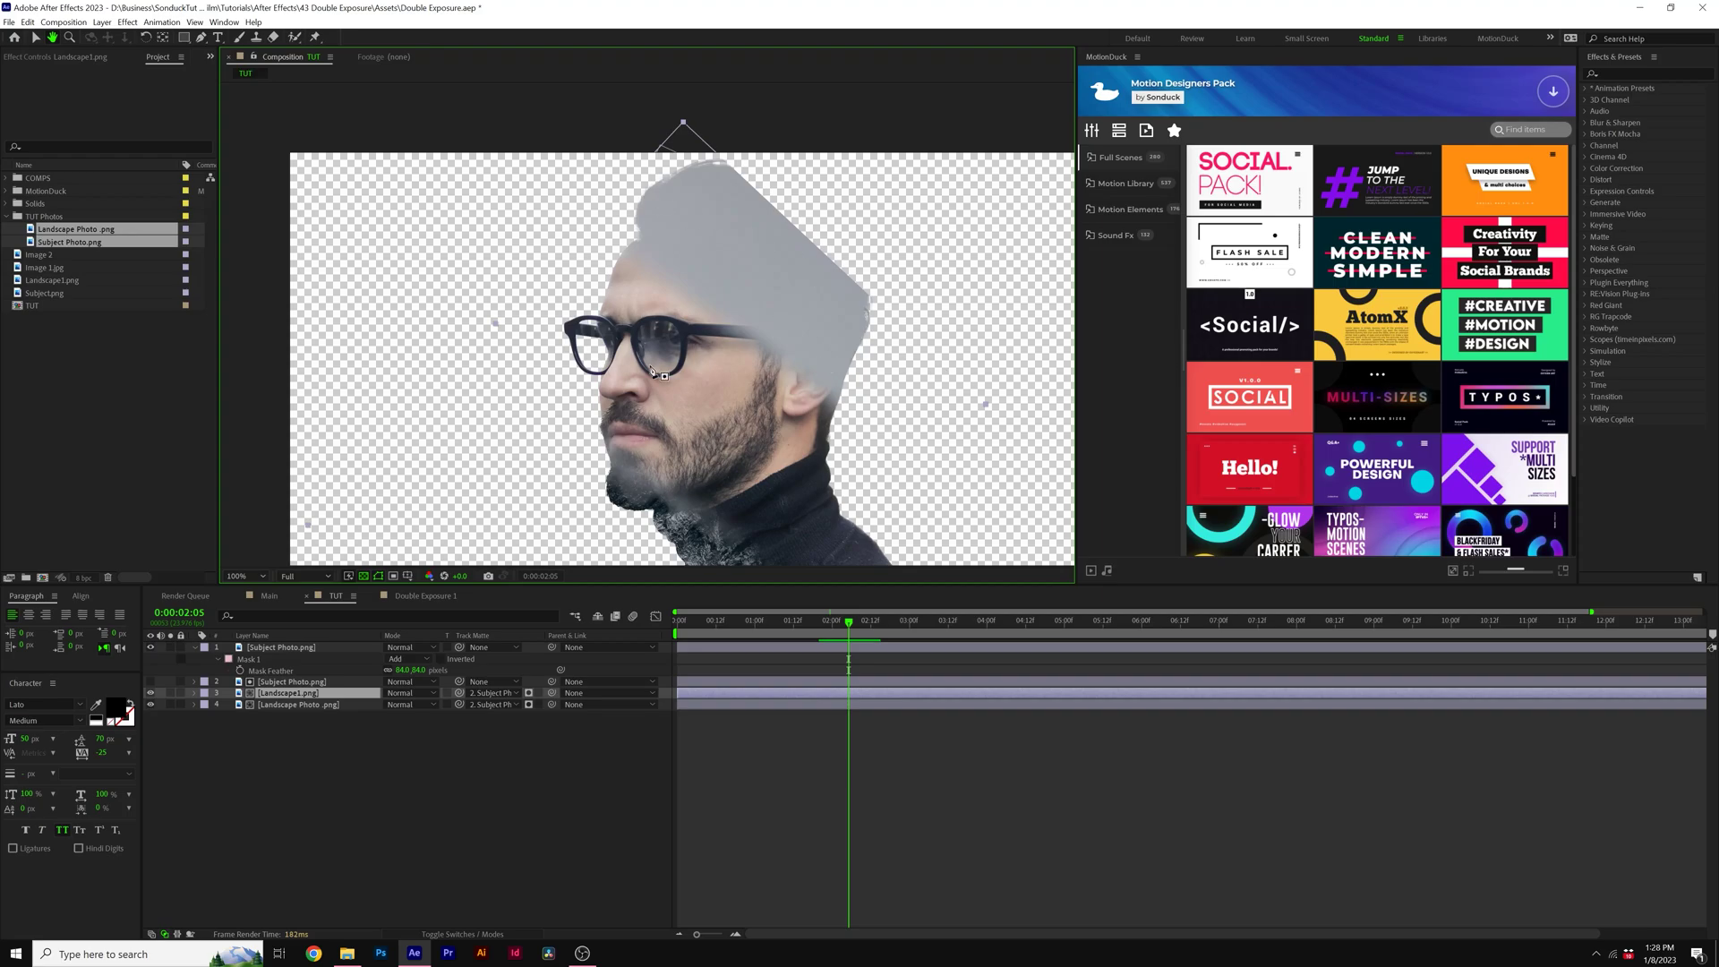
click(279, 695)
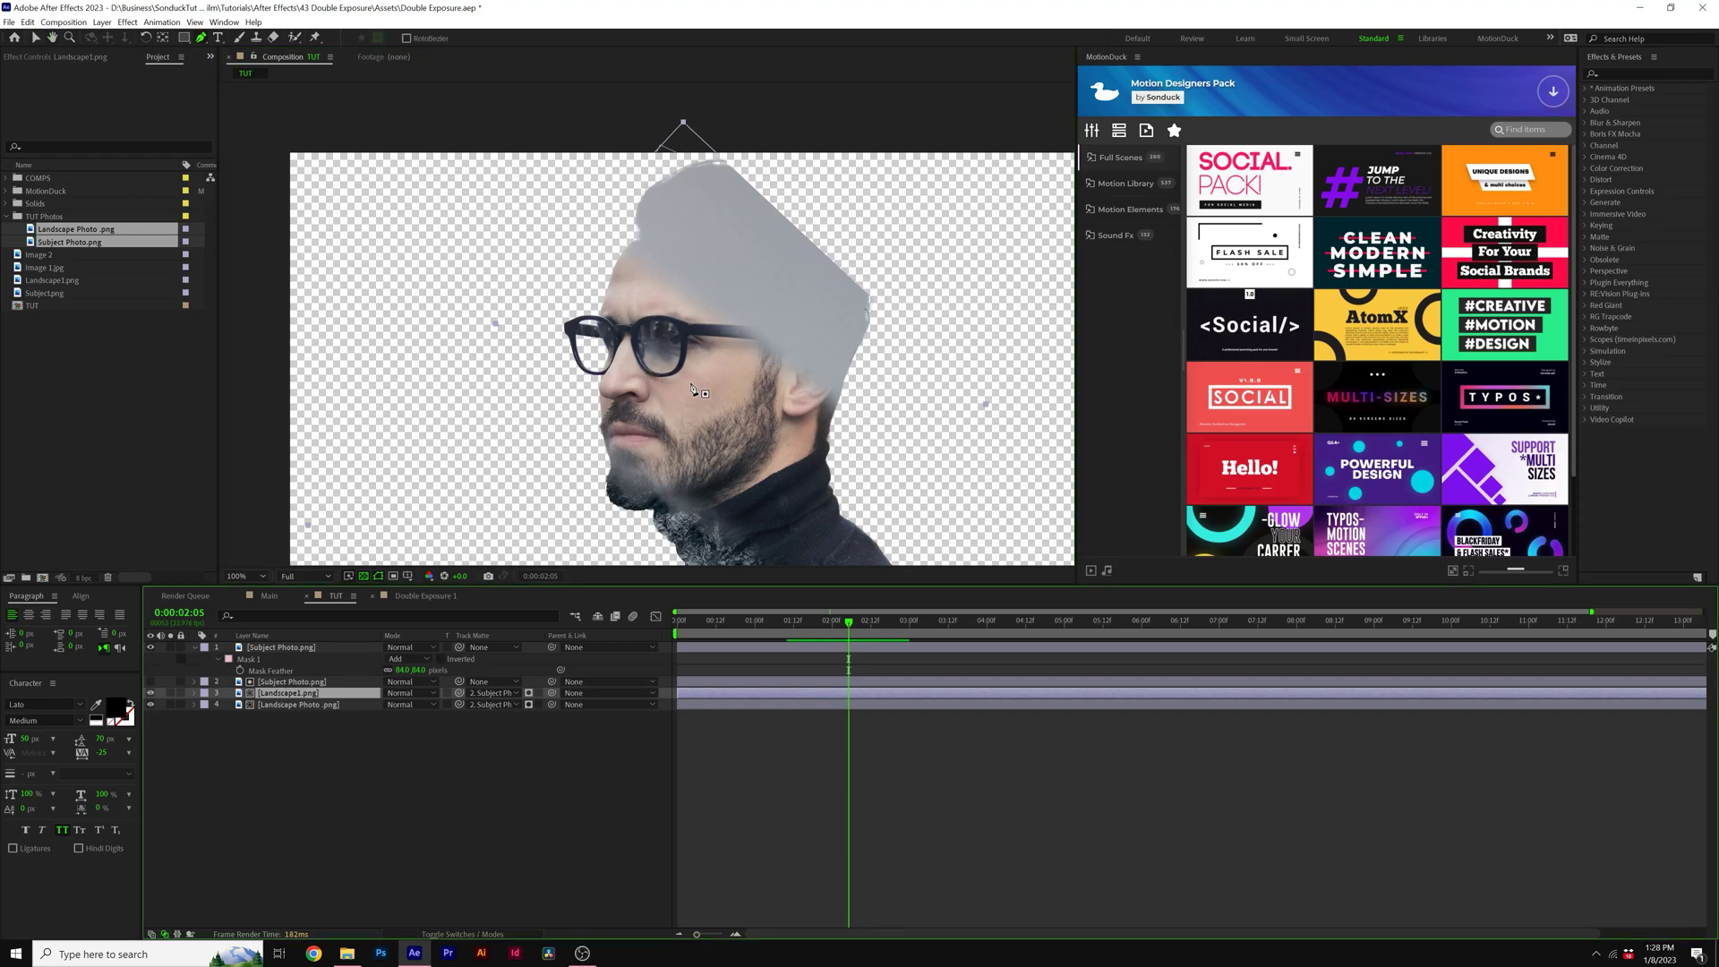
click(466, 226)
click(825, 457)
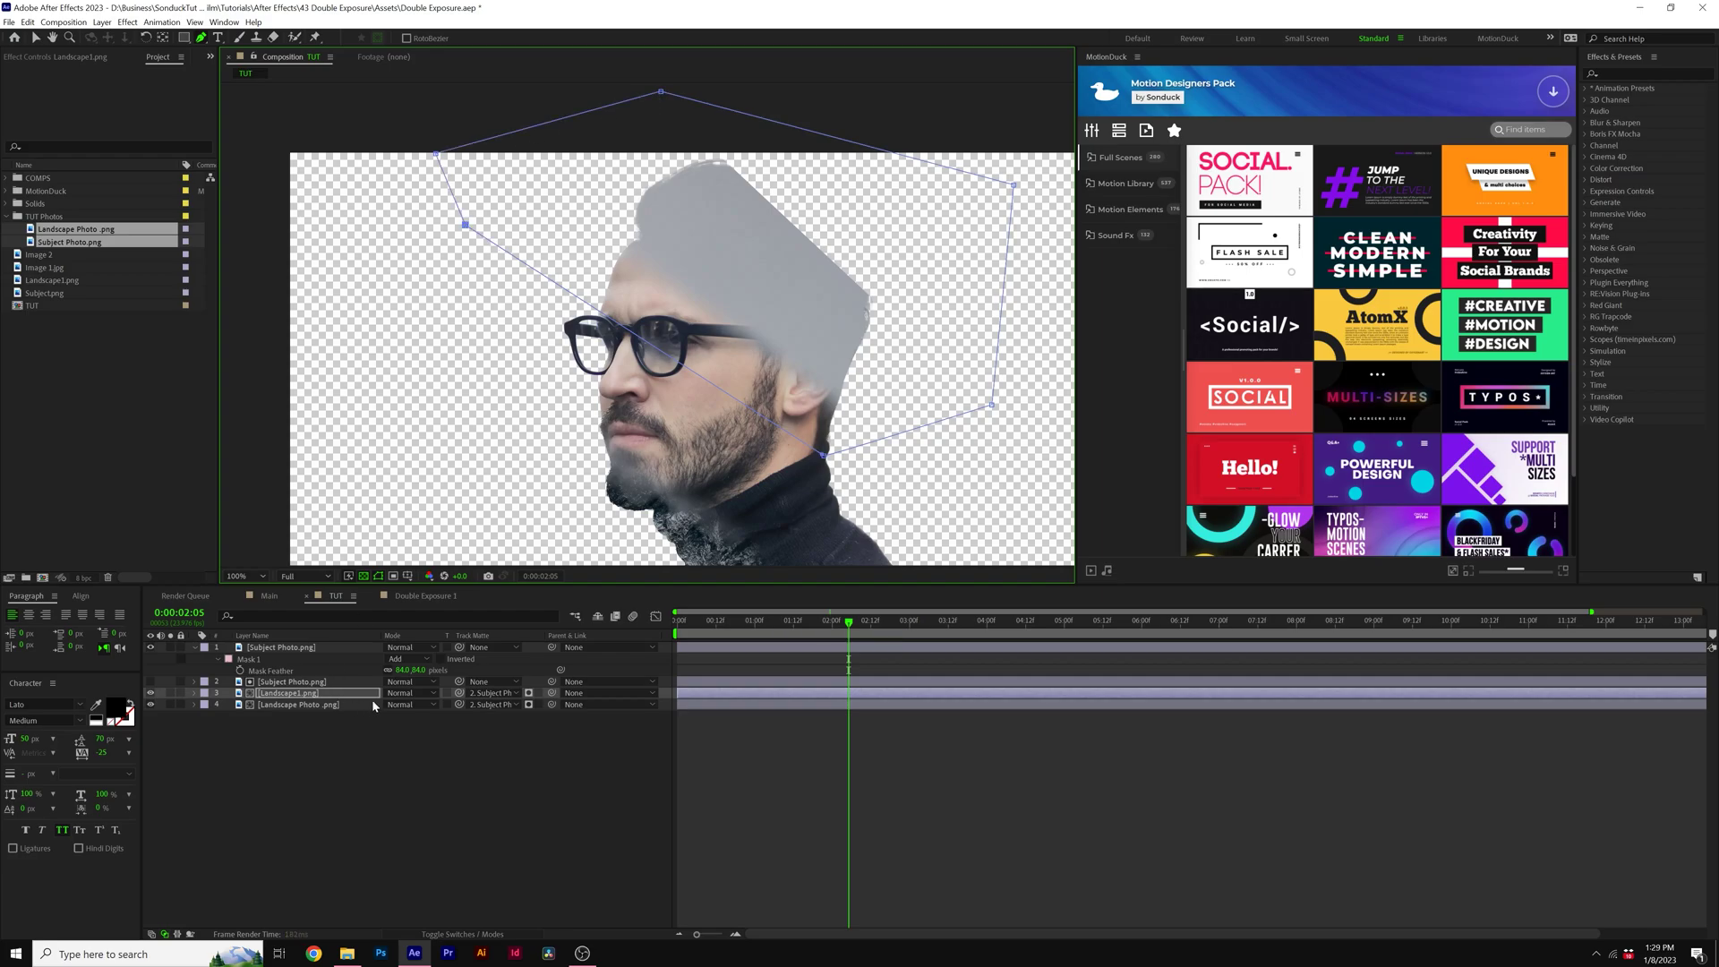
key(m)
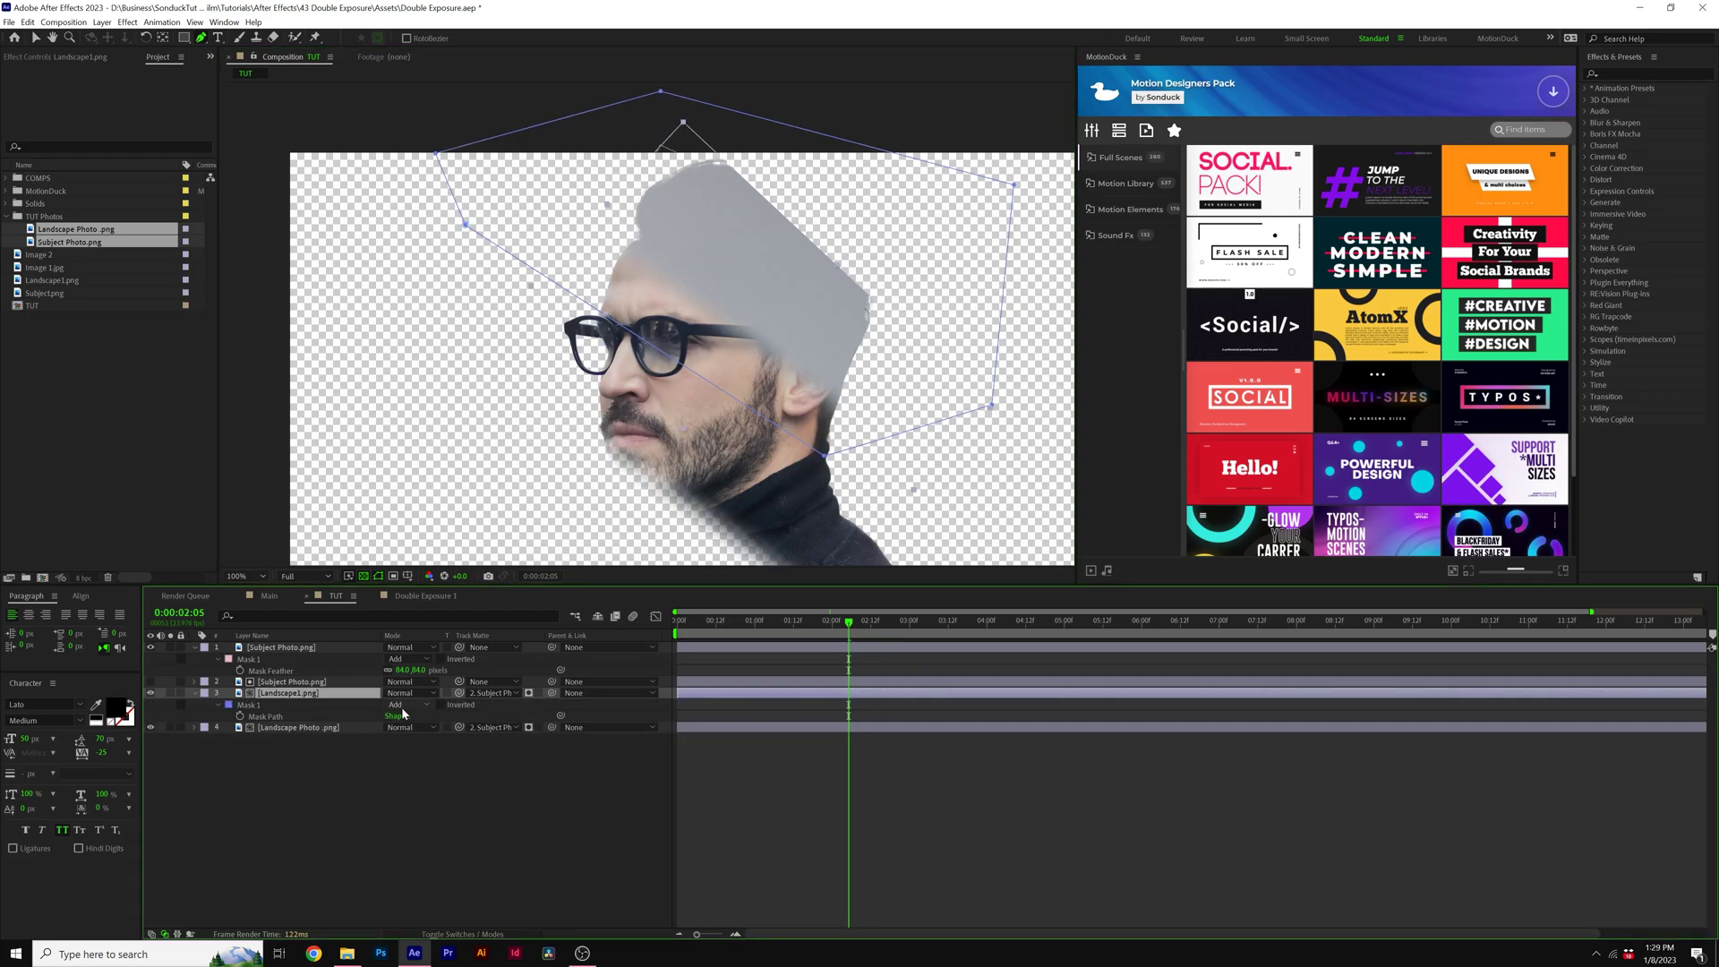
click(407, 705)
click(412, 747)
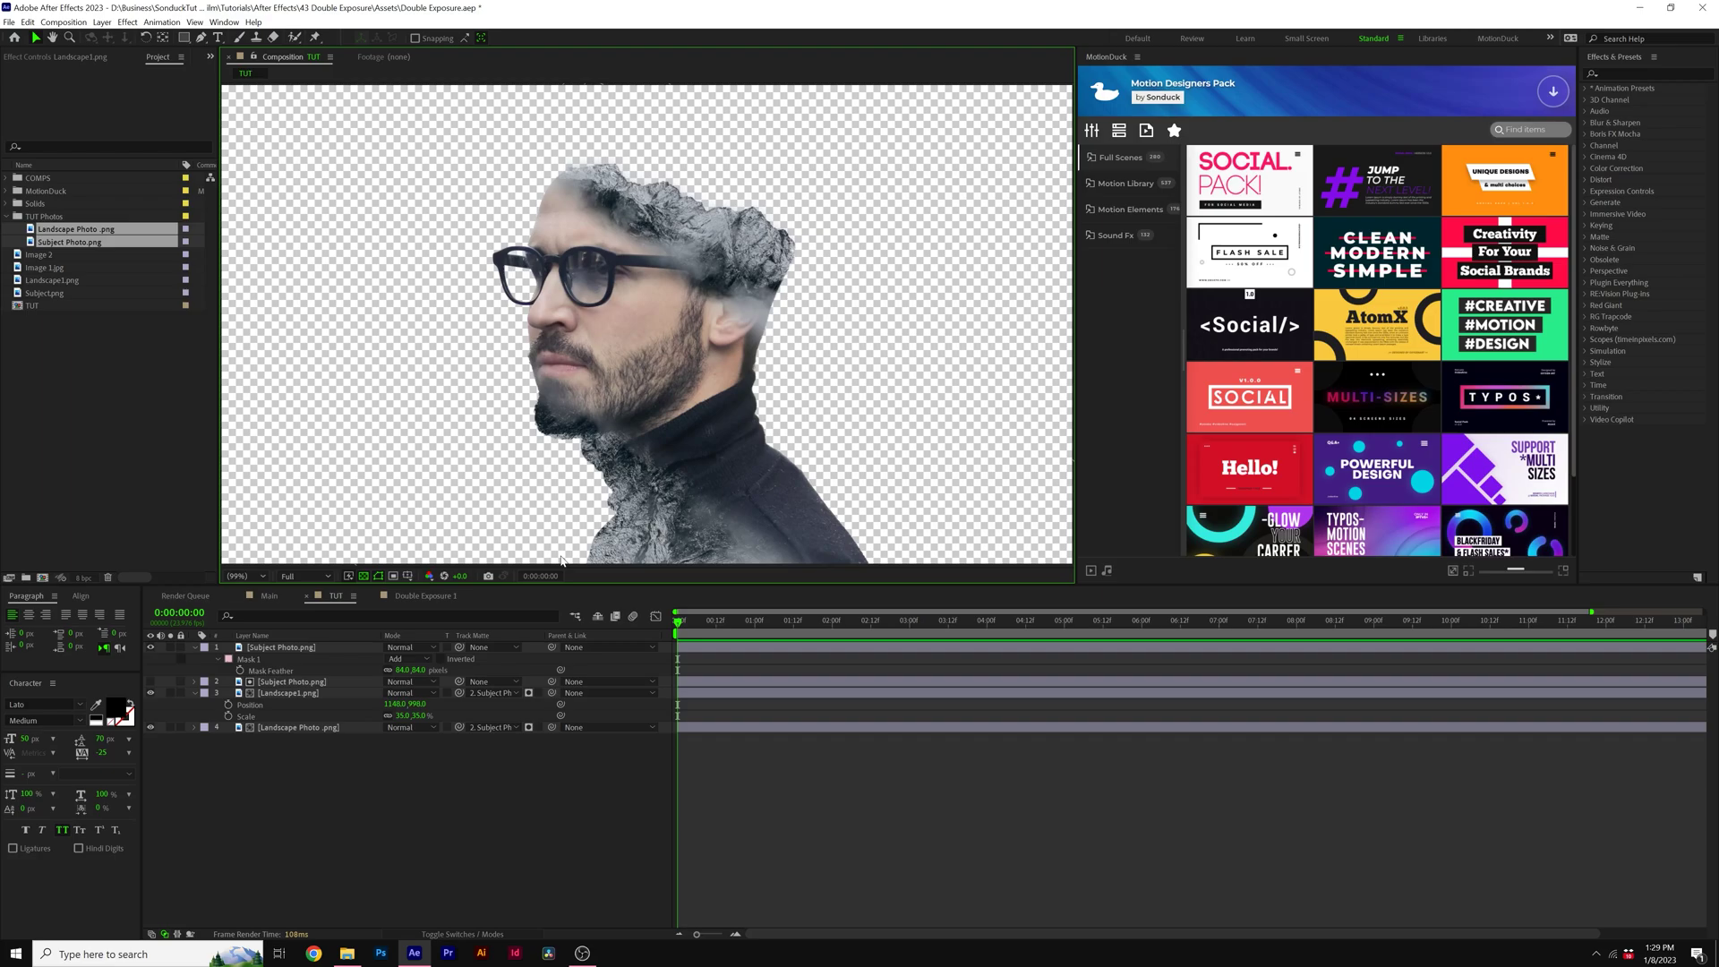
Set Position and Scale keyframes at 0:00 on both landscape layers.
key(ctrl+grave)
click(296, 682)
shift+click(307, 670)
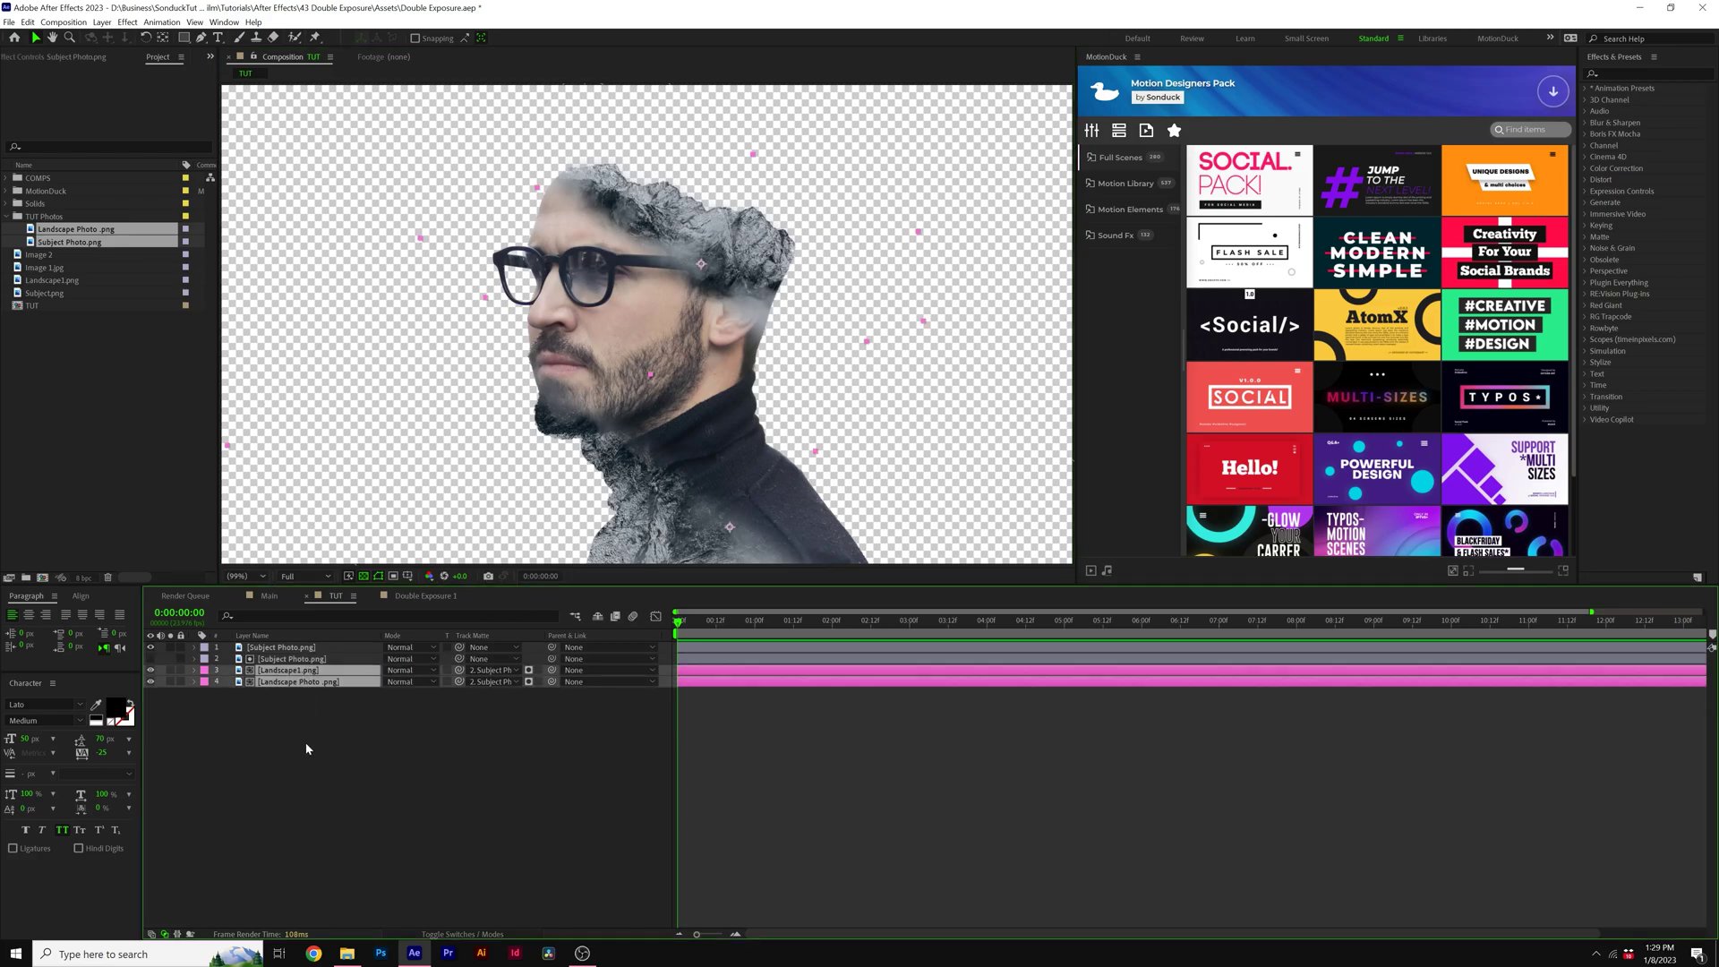
key(p)
key(shift+s)
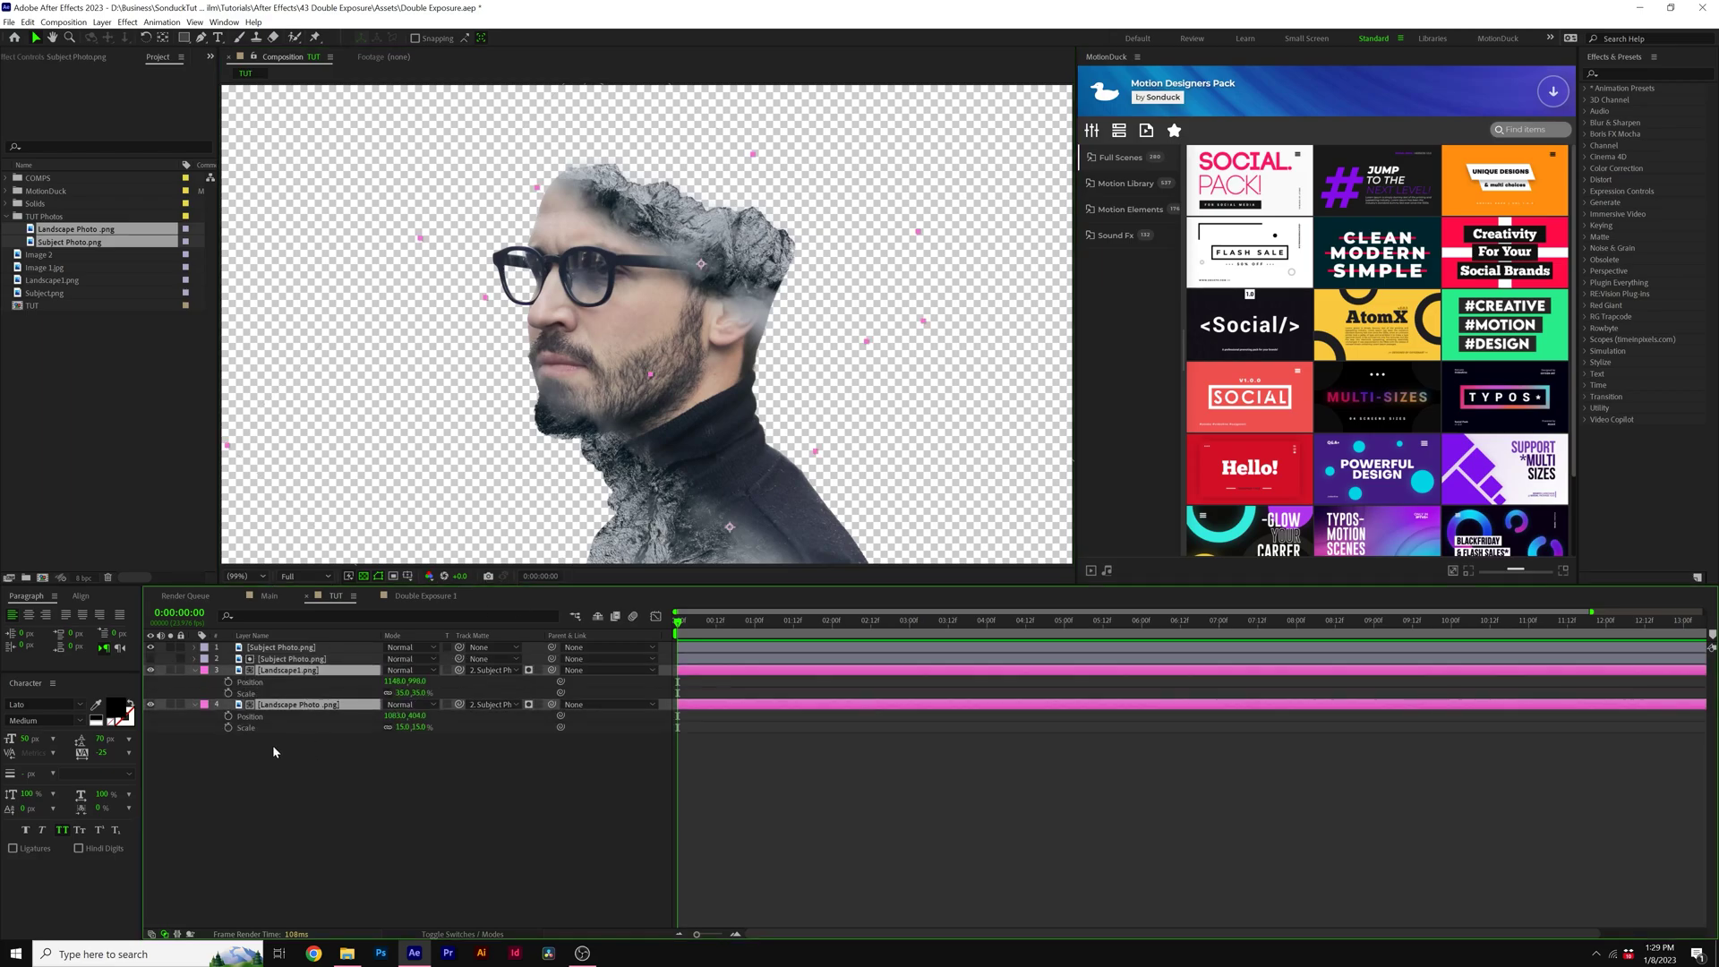
click(228, 681)
click(229, 693)
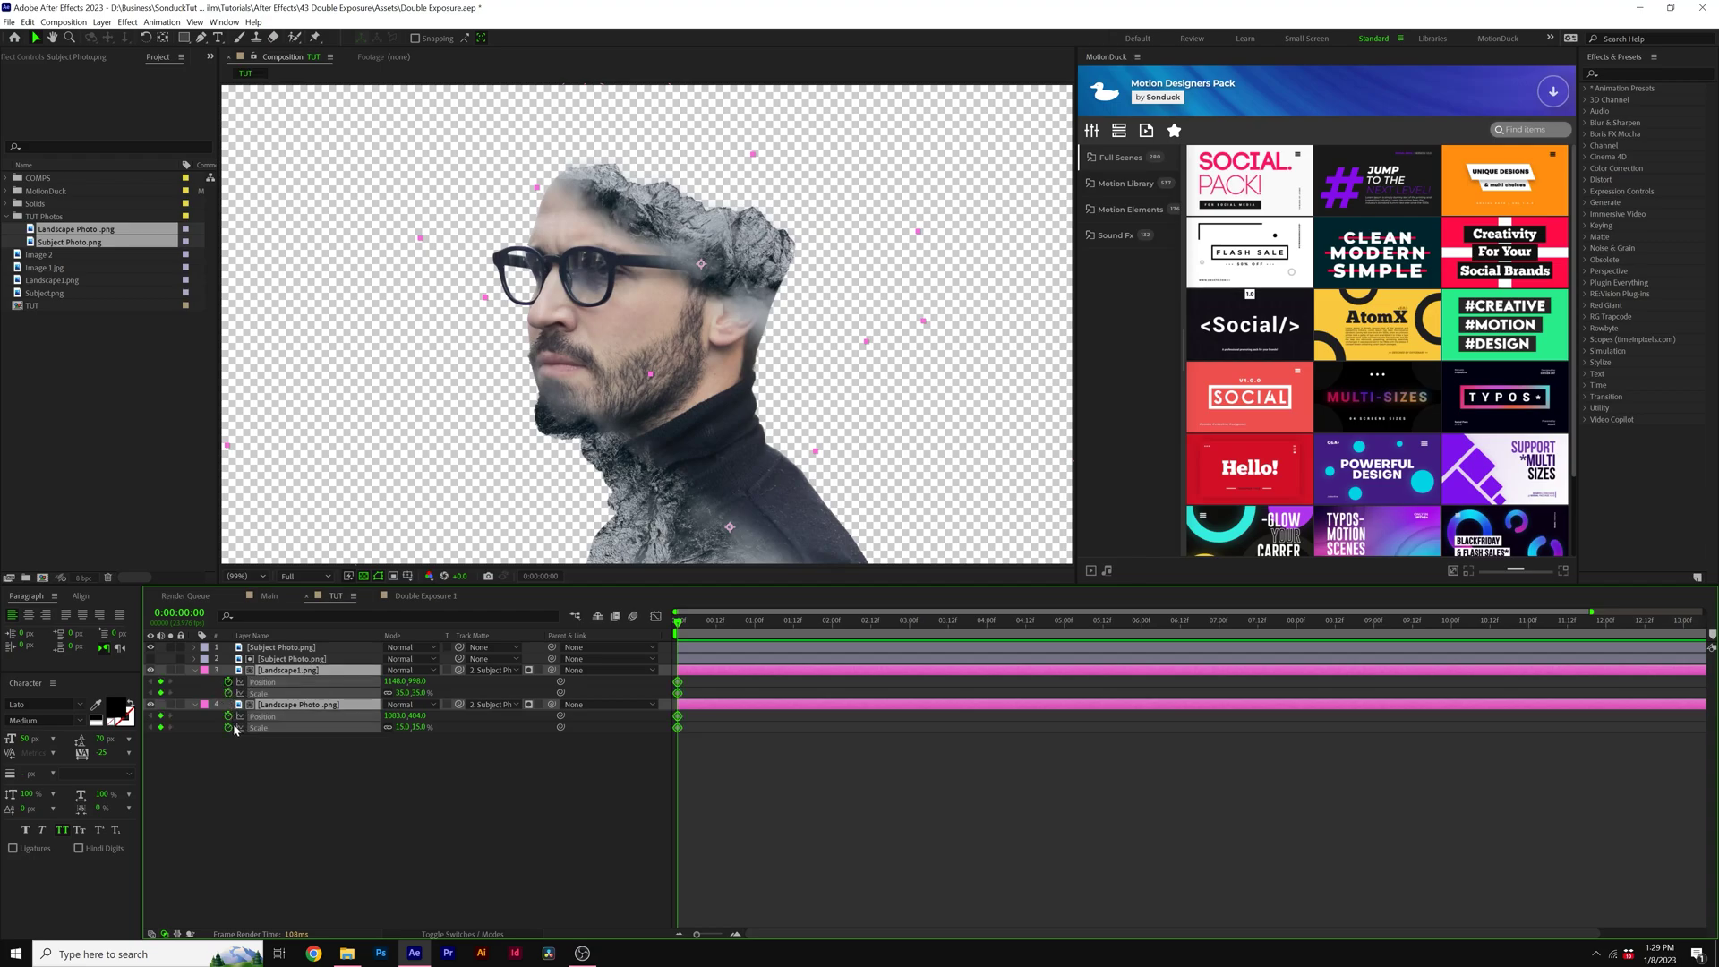
At about six seconds, reduce Landscape1's scale to 30% and nudge its position with arrow keys.
click(1321, 639)
drag(1050, 627, 1145, 627)
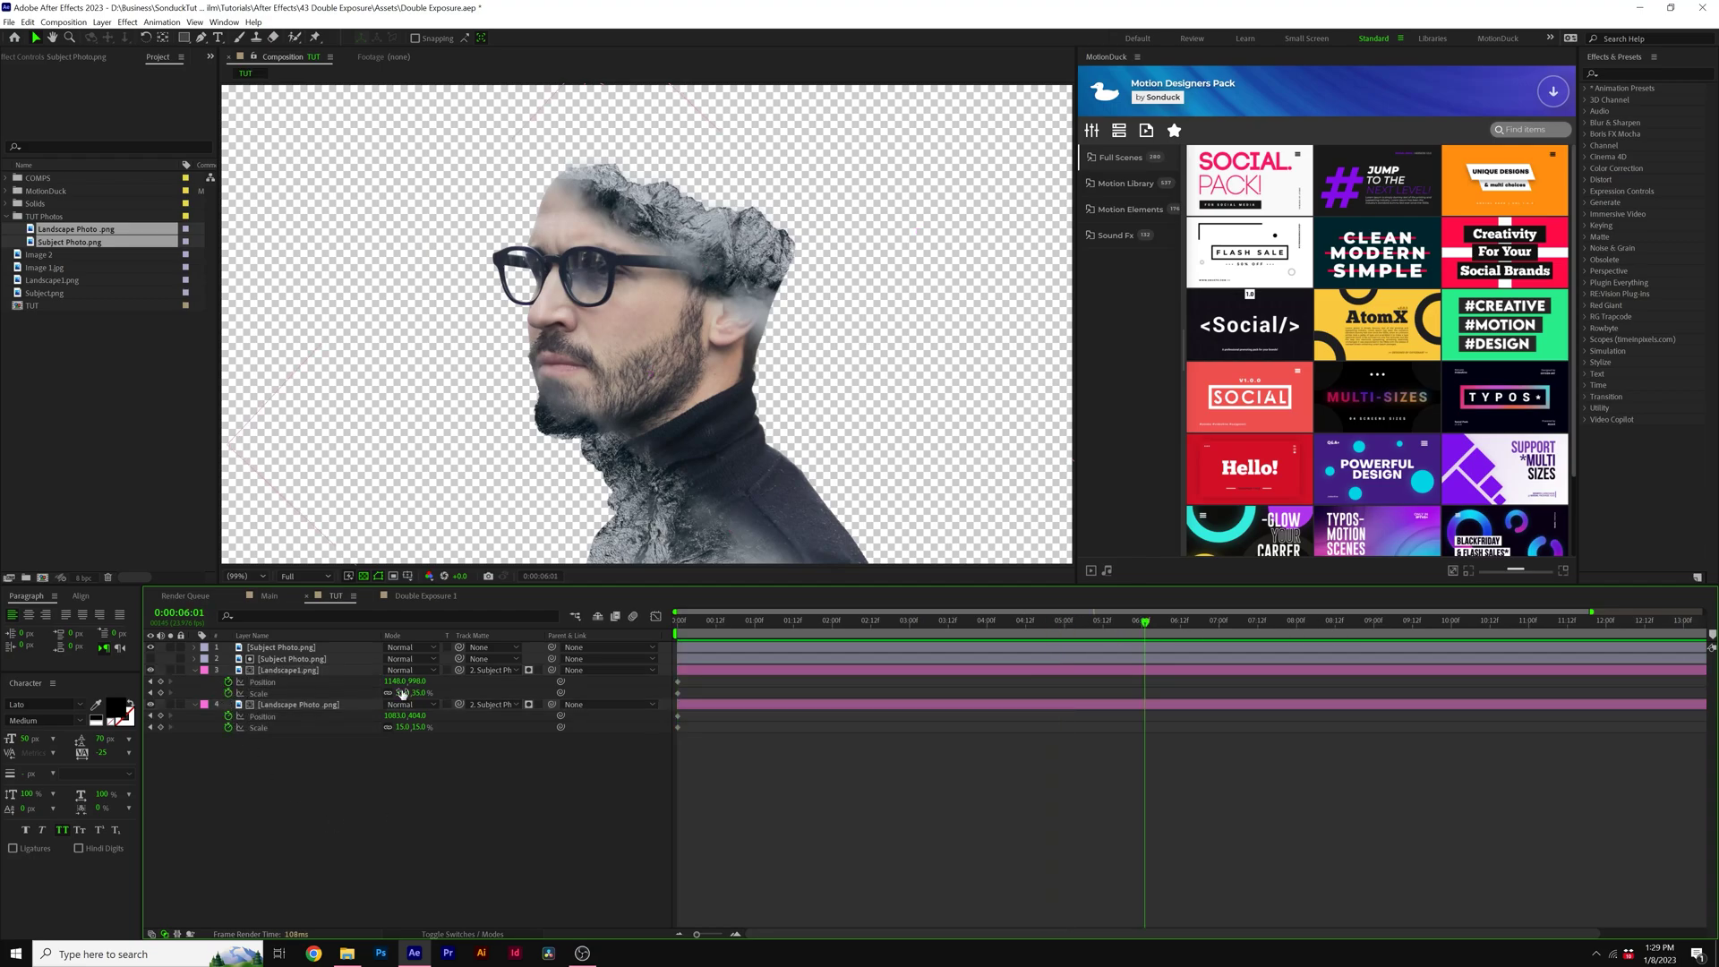
drag(405, 693, 400, 692)
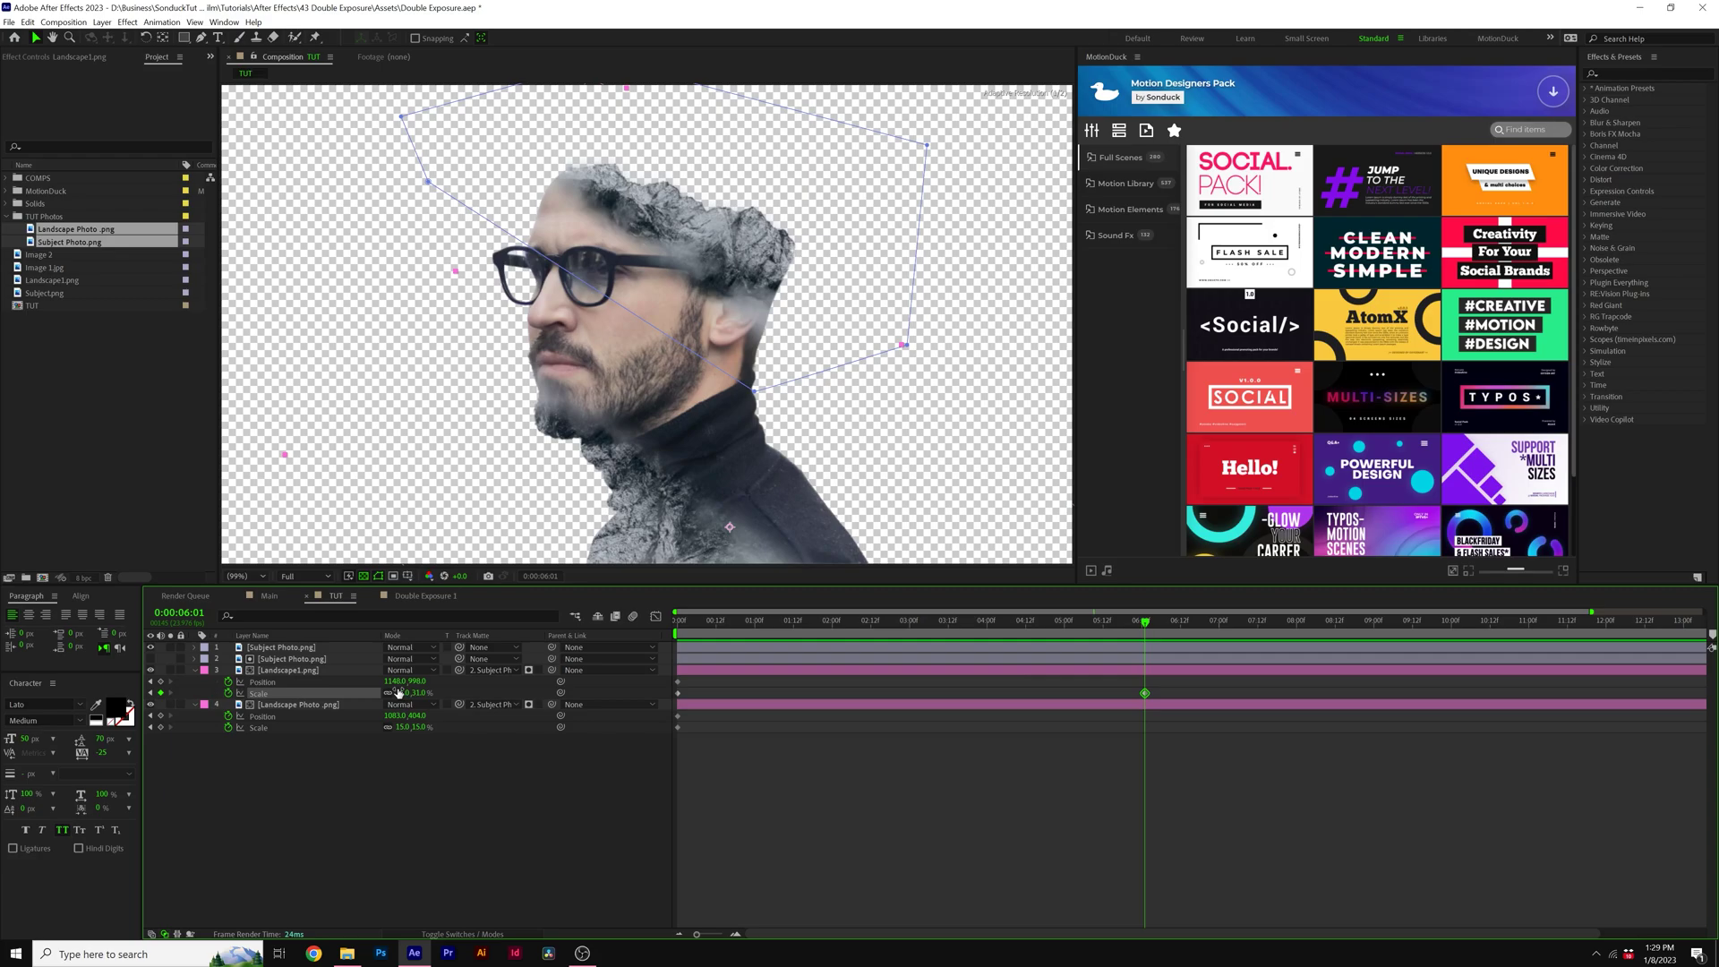
click(325, 670)
key(shift+Left)
key(shift+Left)
key(shift+Left)
key(shift+Left)
key(shift+Left)
key(shift+Left)
key(shift+Left)
key(shift+Left)
key(shift+Left)
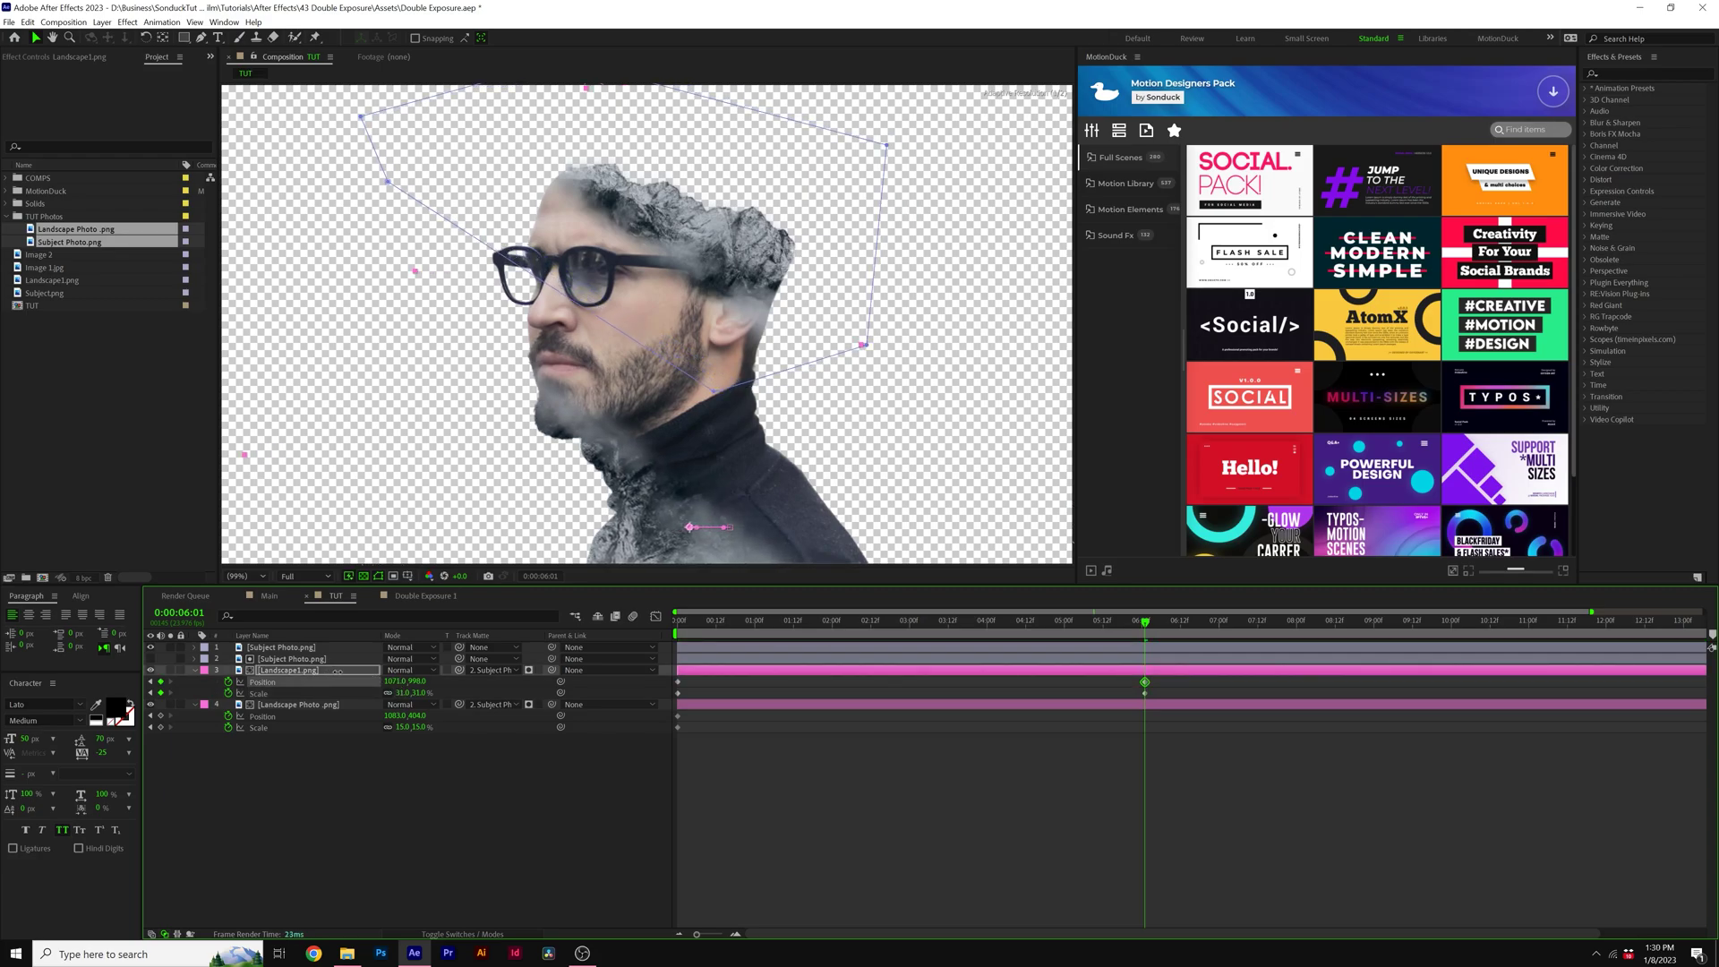
key(Right)
key(Right)
key(Right)
key(Right)
key(Right)
key(Right)
key(shift+Up)
key(Up)
key(Up)
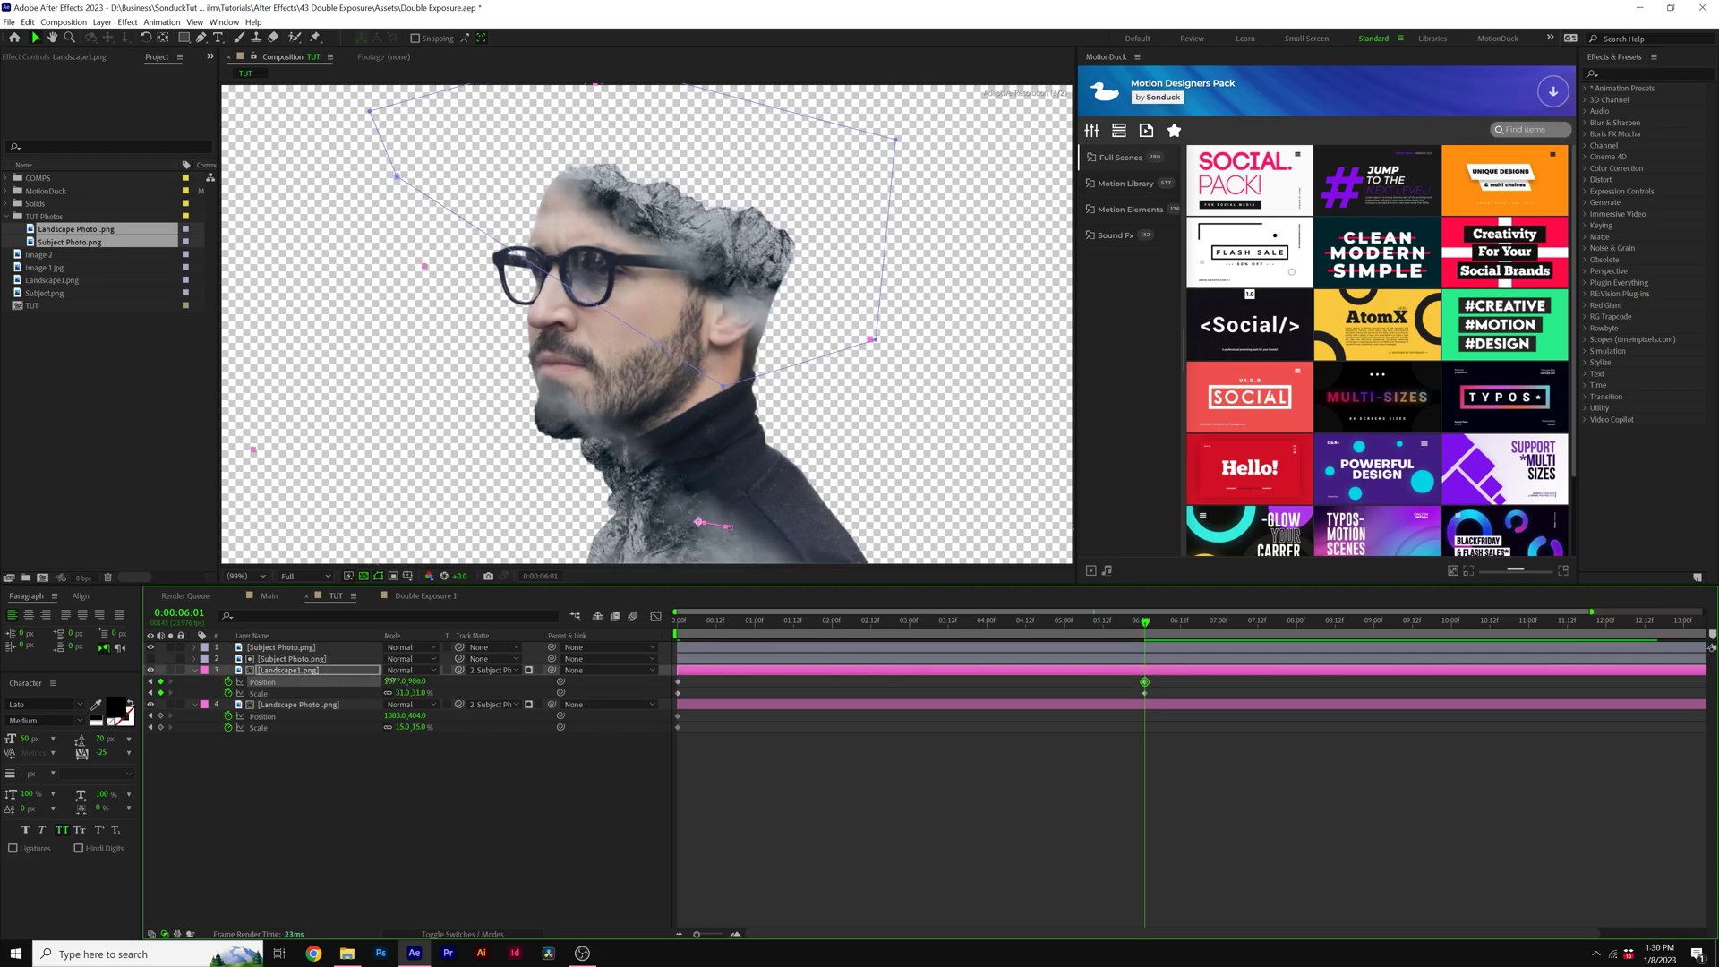
key(shift+Down)
key(shift+Down)
key(Down)
key(shift+Down)
key(shift+Down)
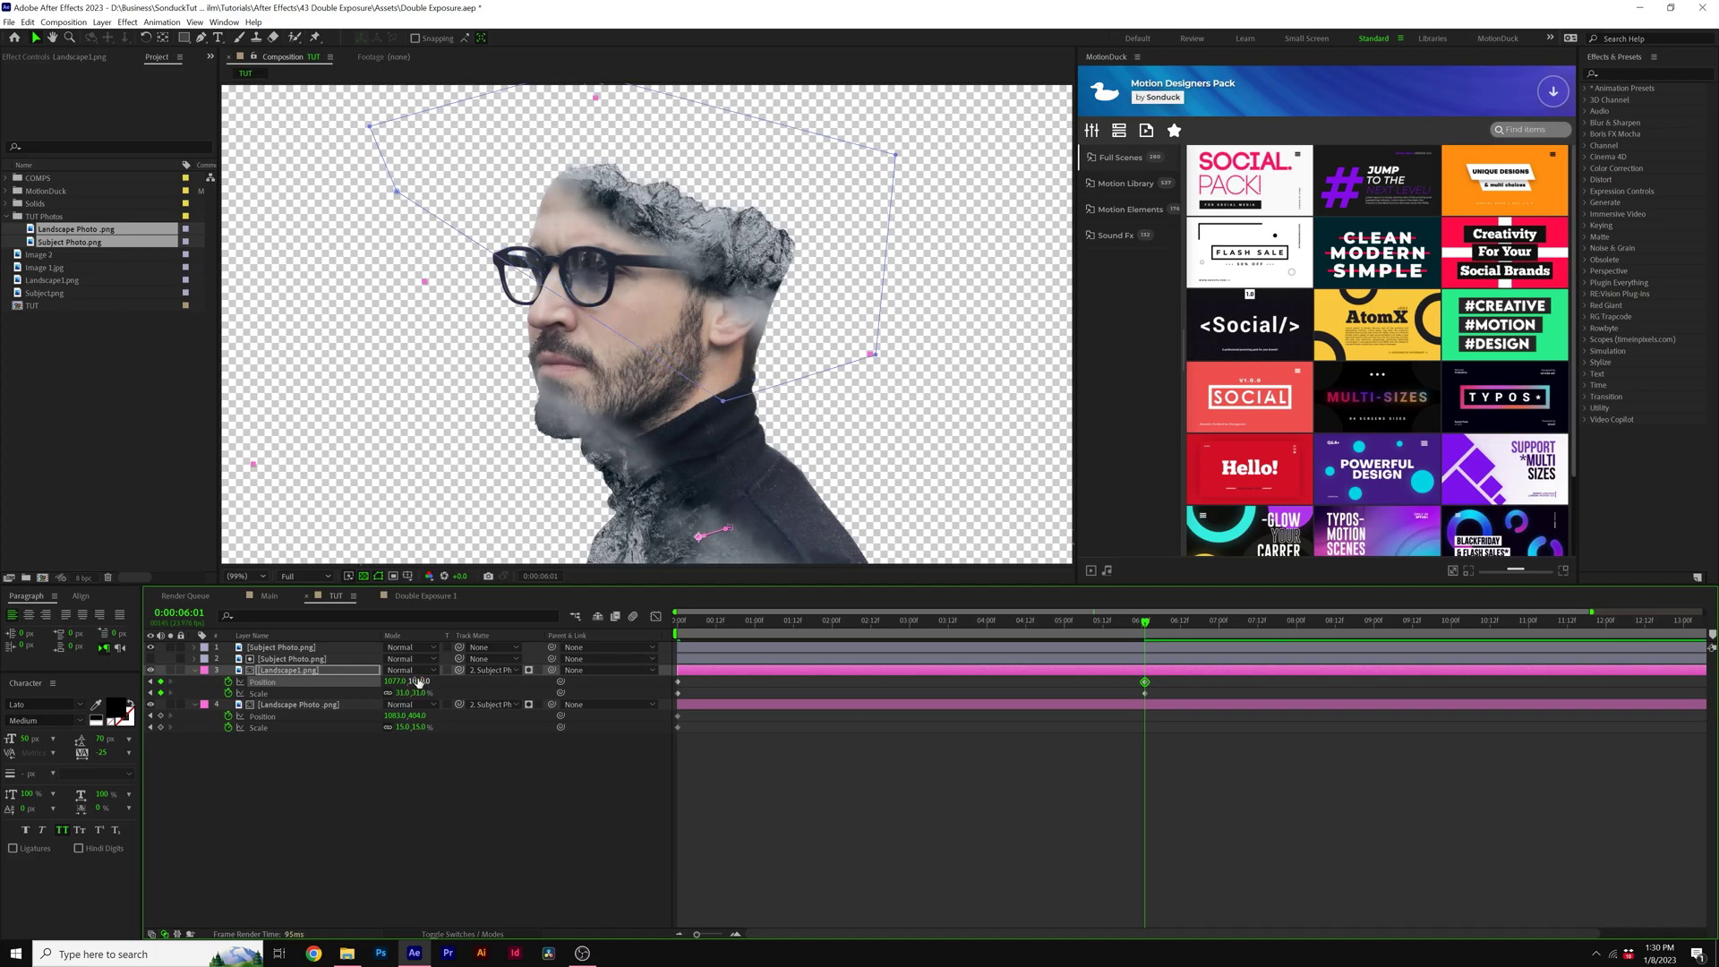
click(316, 705)
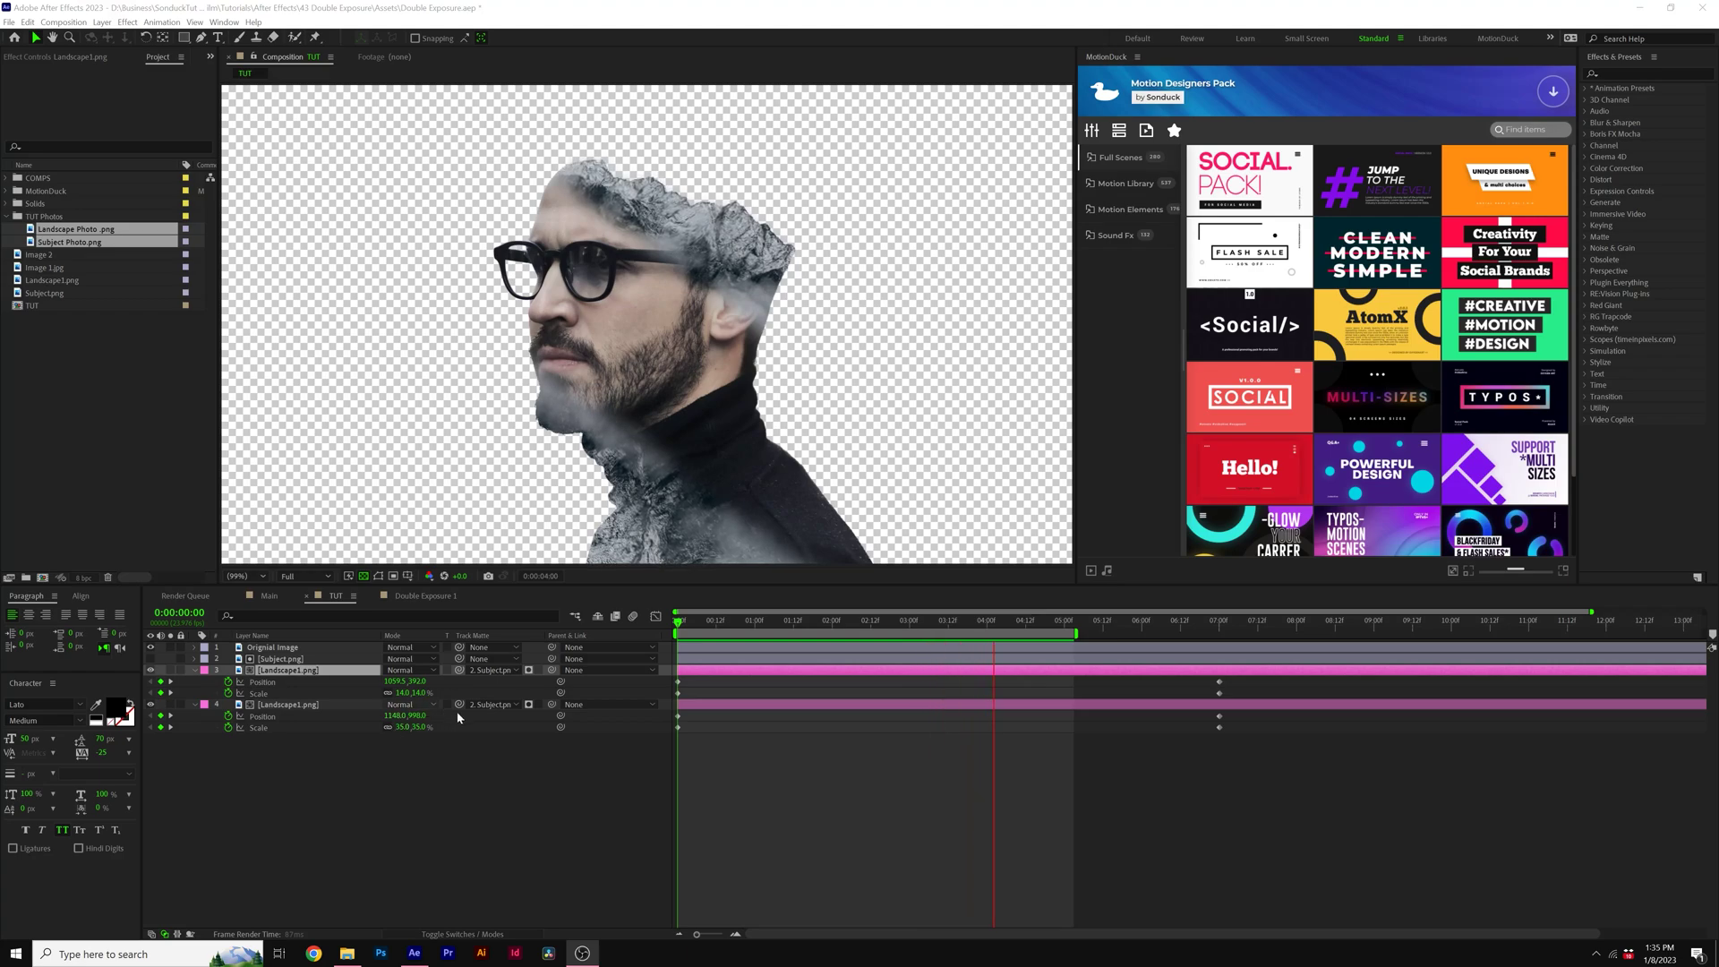
Stop the preview, drag Logo.png into the Glitch 2 logo reveal, and apply Title 07.
click(899, 621)
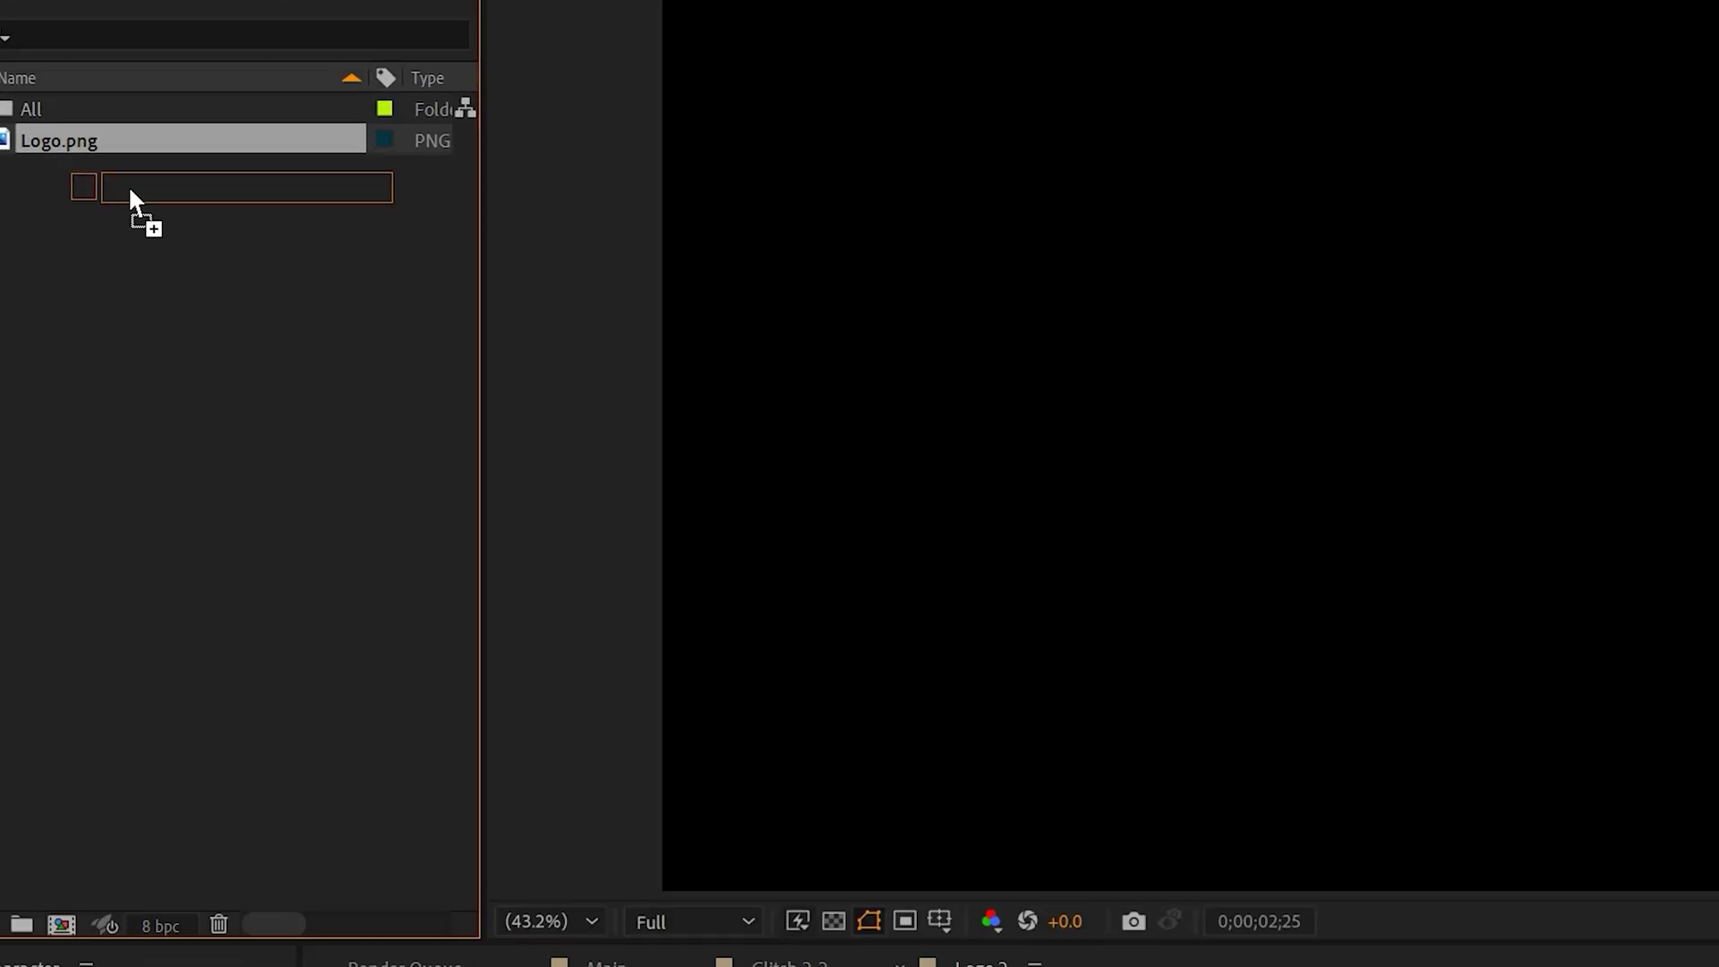
drag(131, 200, 788, 891)
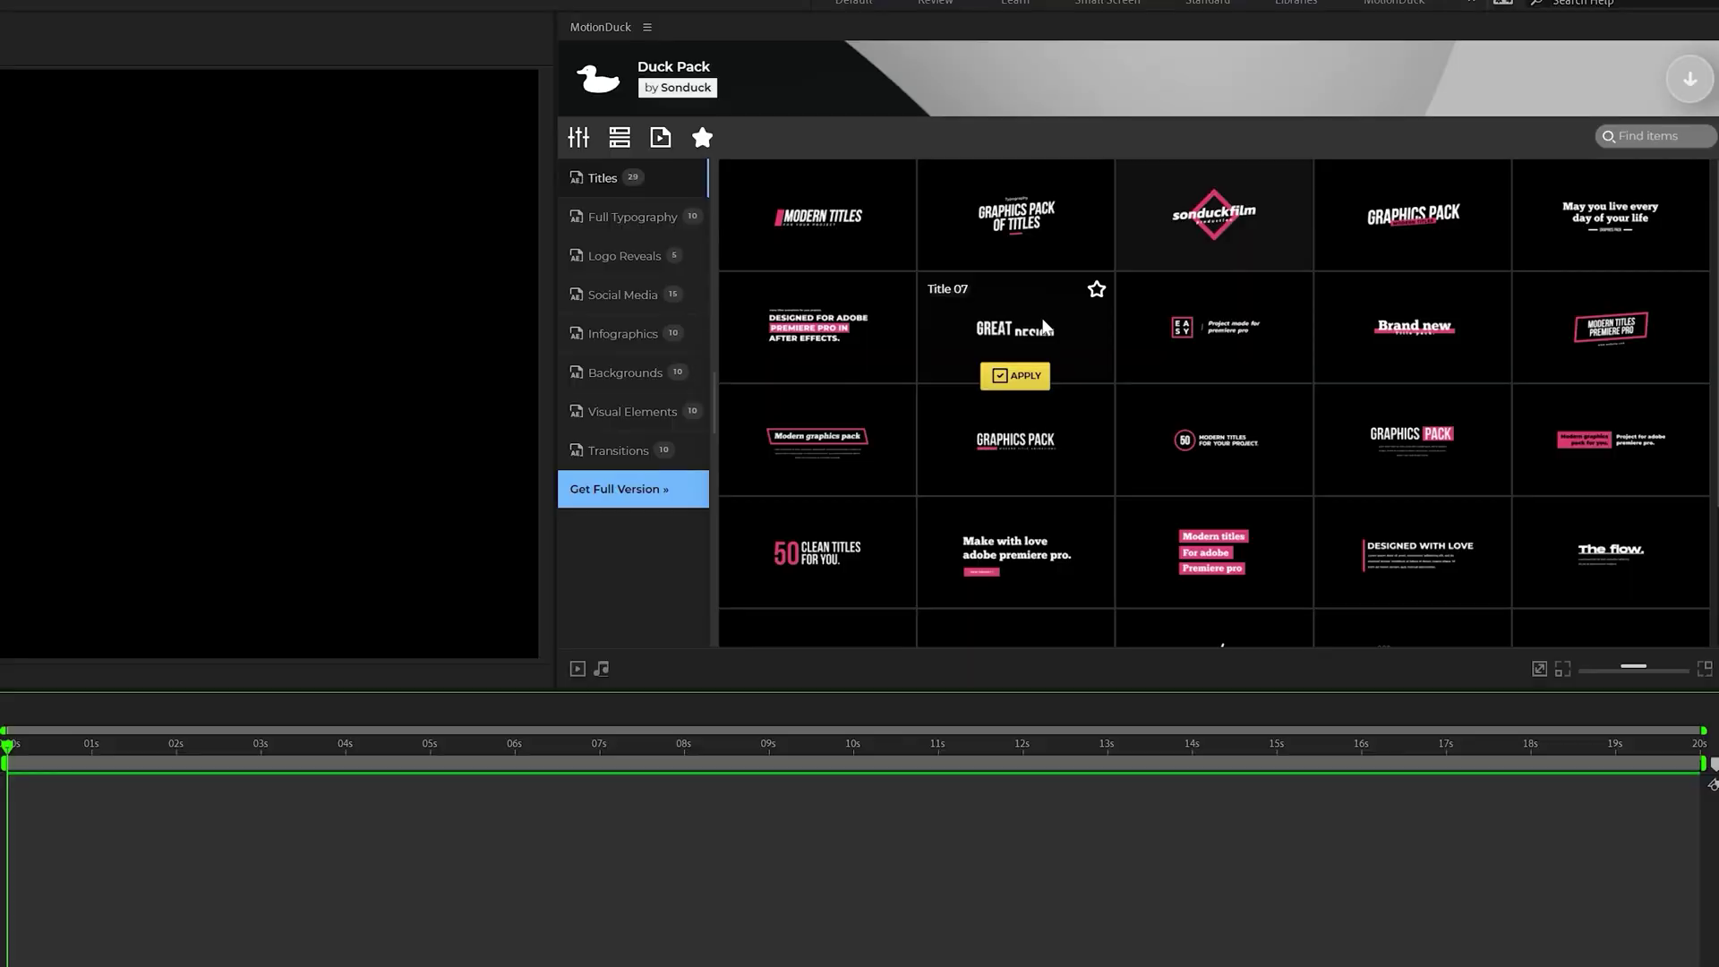
click(1024, 373)
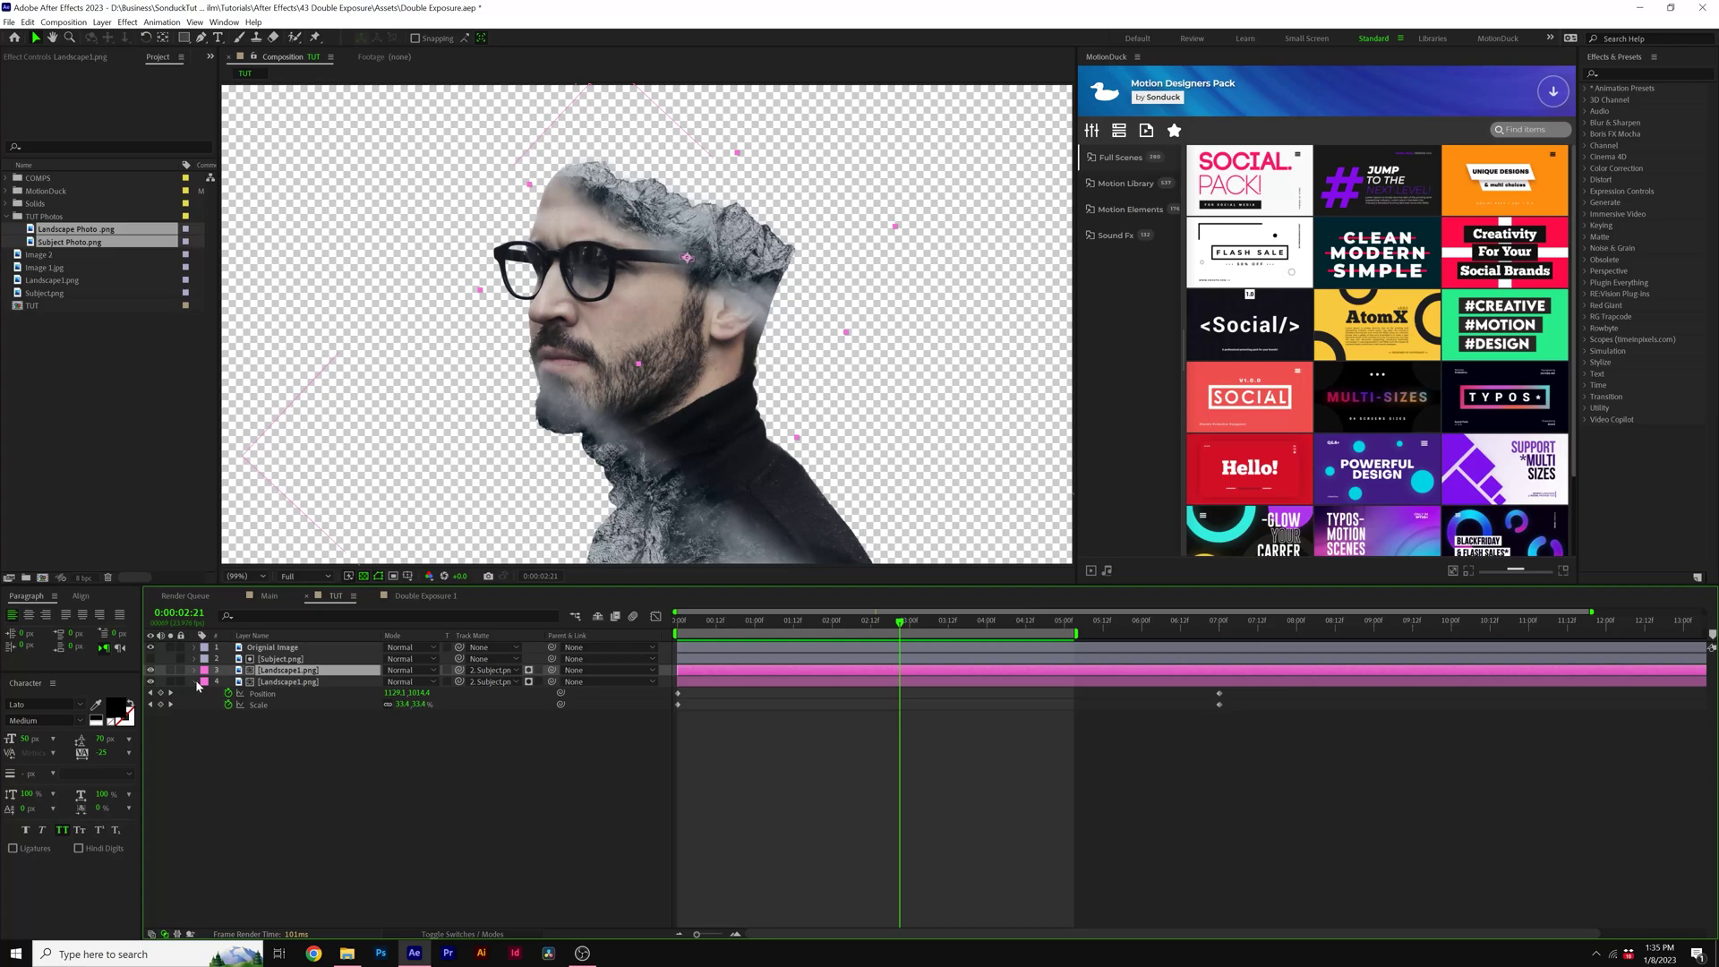
Create a white solid, move it to the bottom of the stack, and select the four portrait layers.
click(258, 744)
click(103, 22)
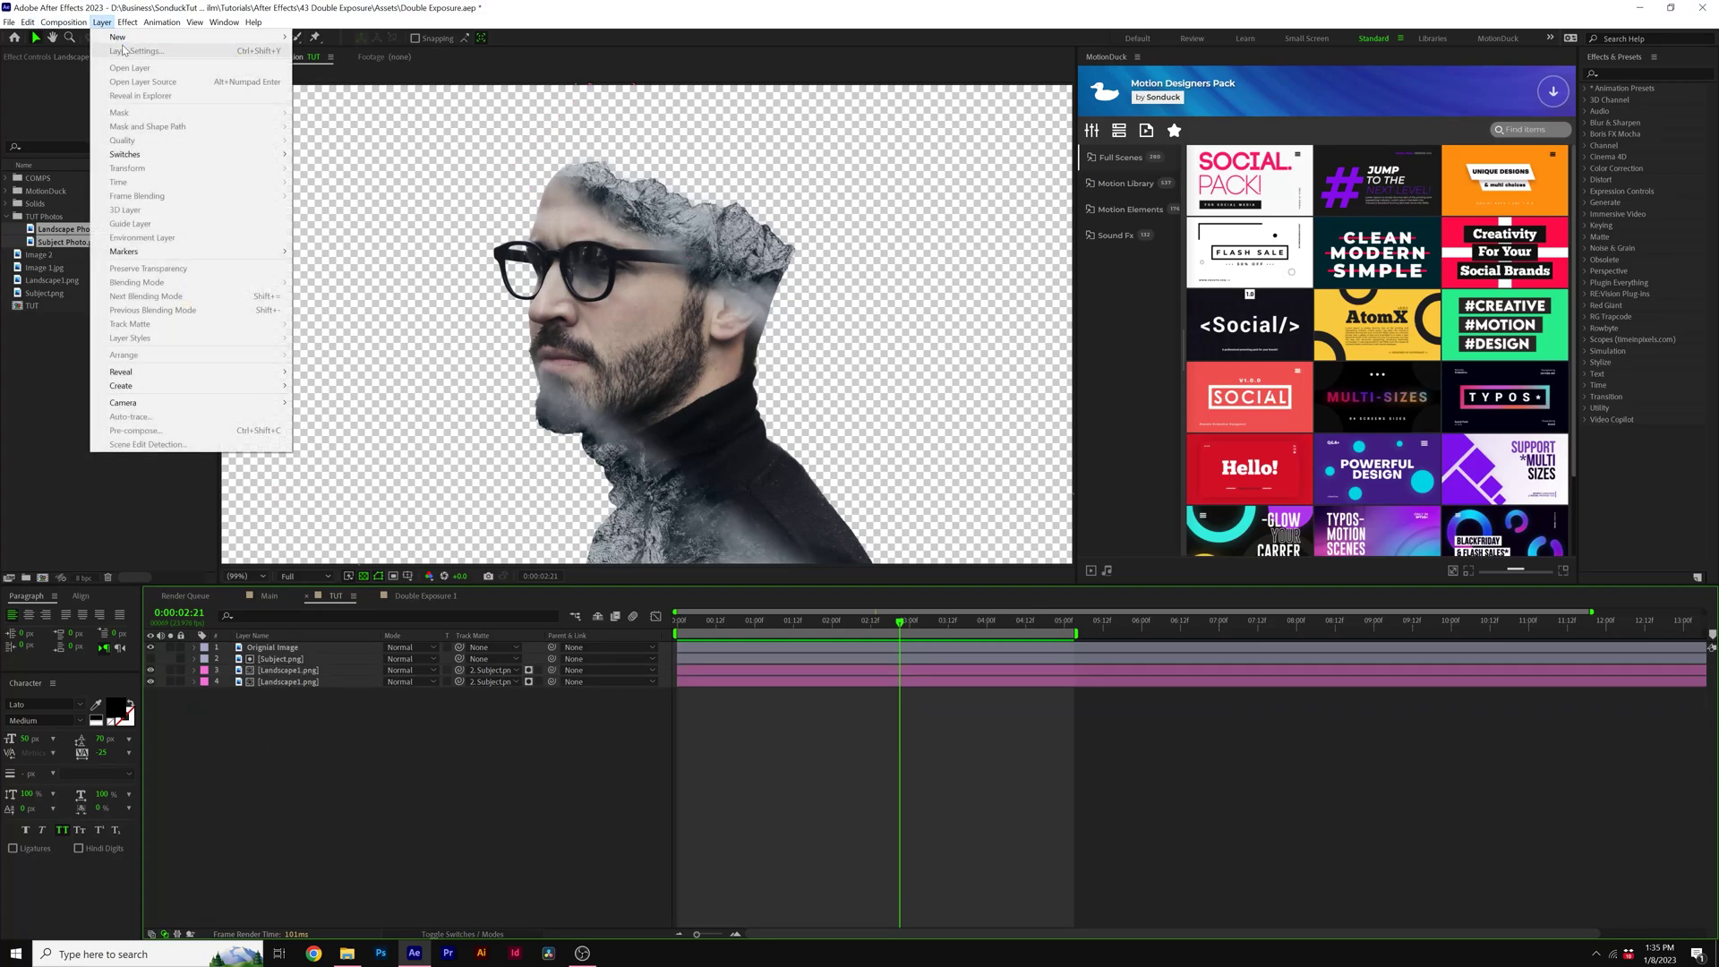
mouse_move(126, 43)
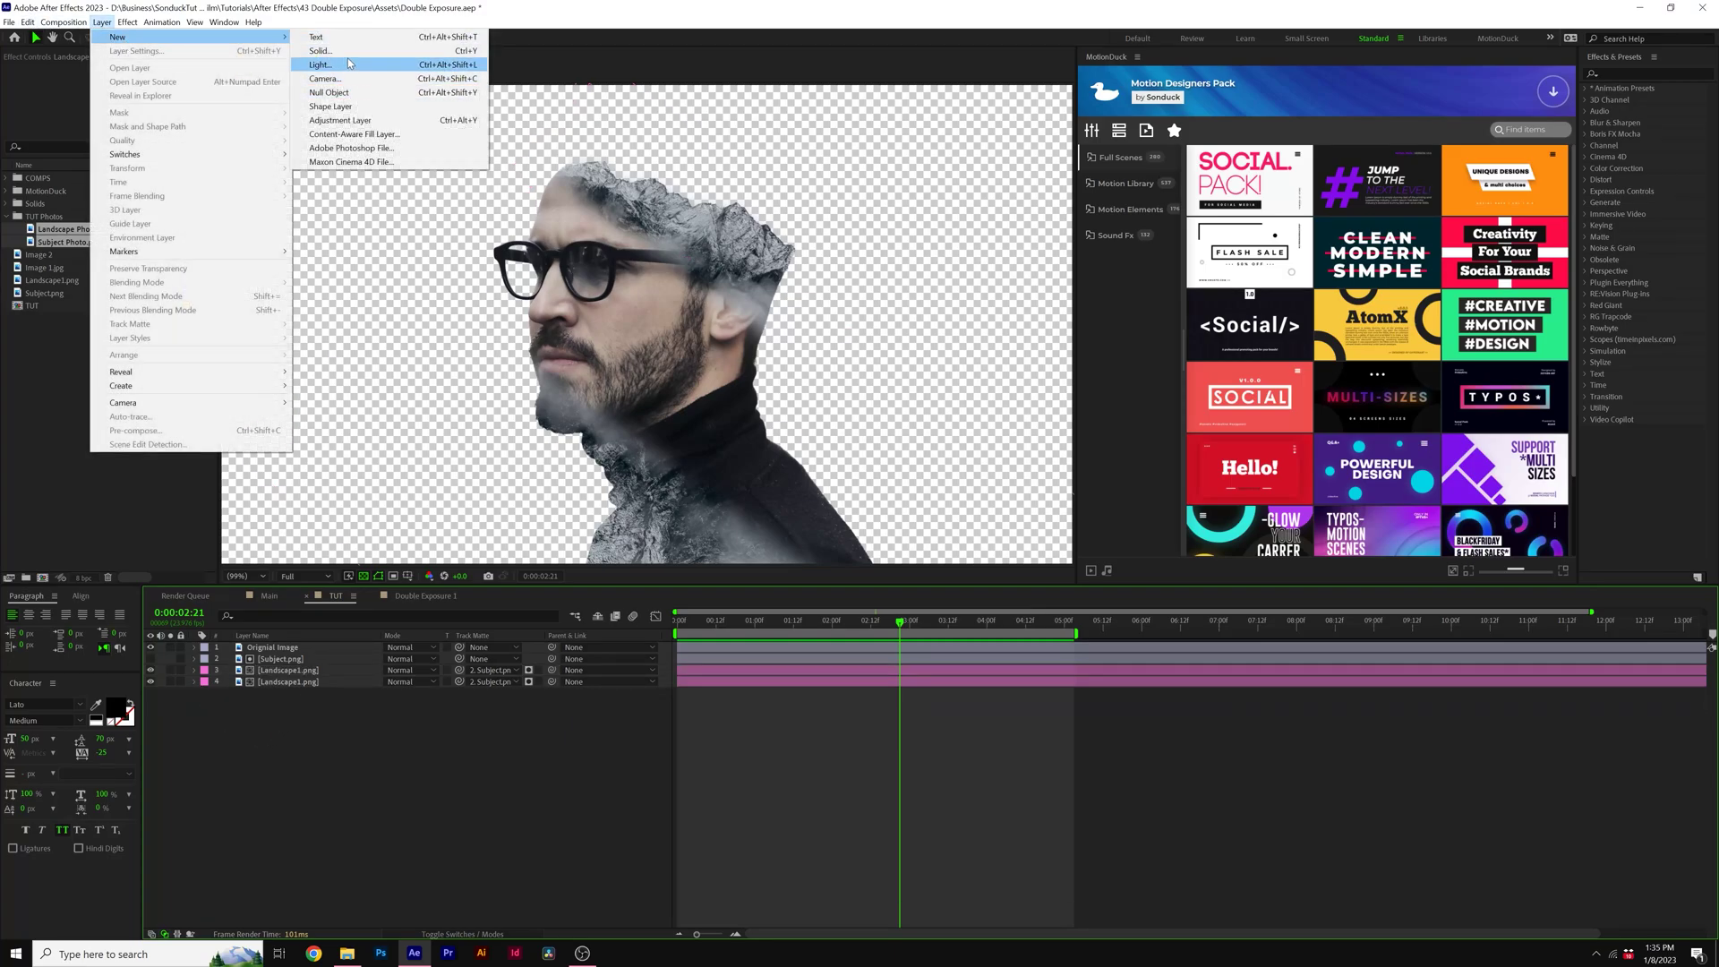
click(348, 52)
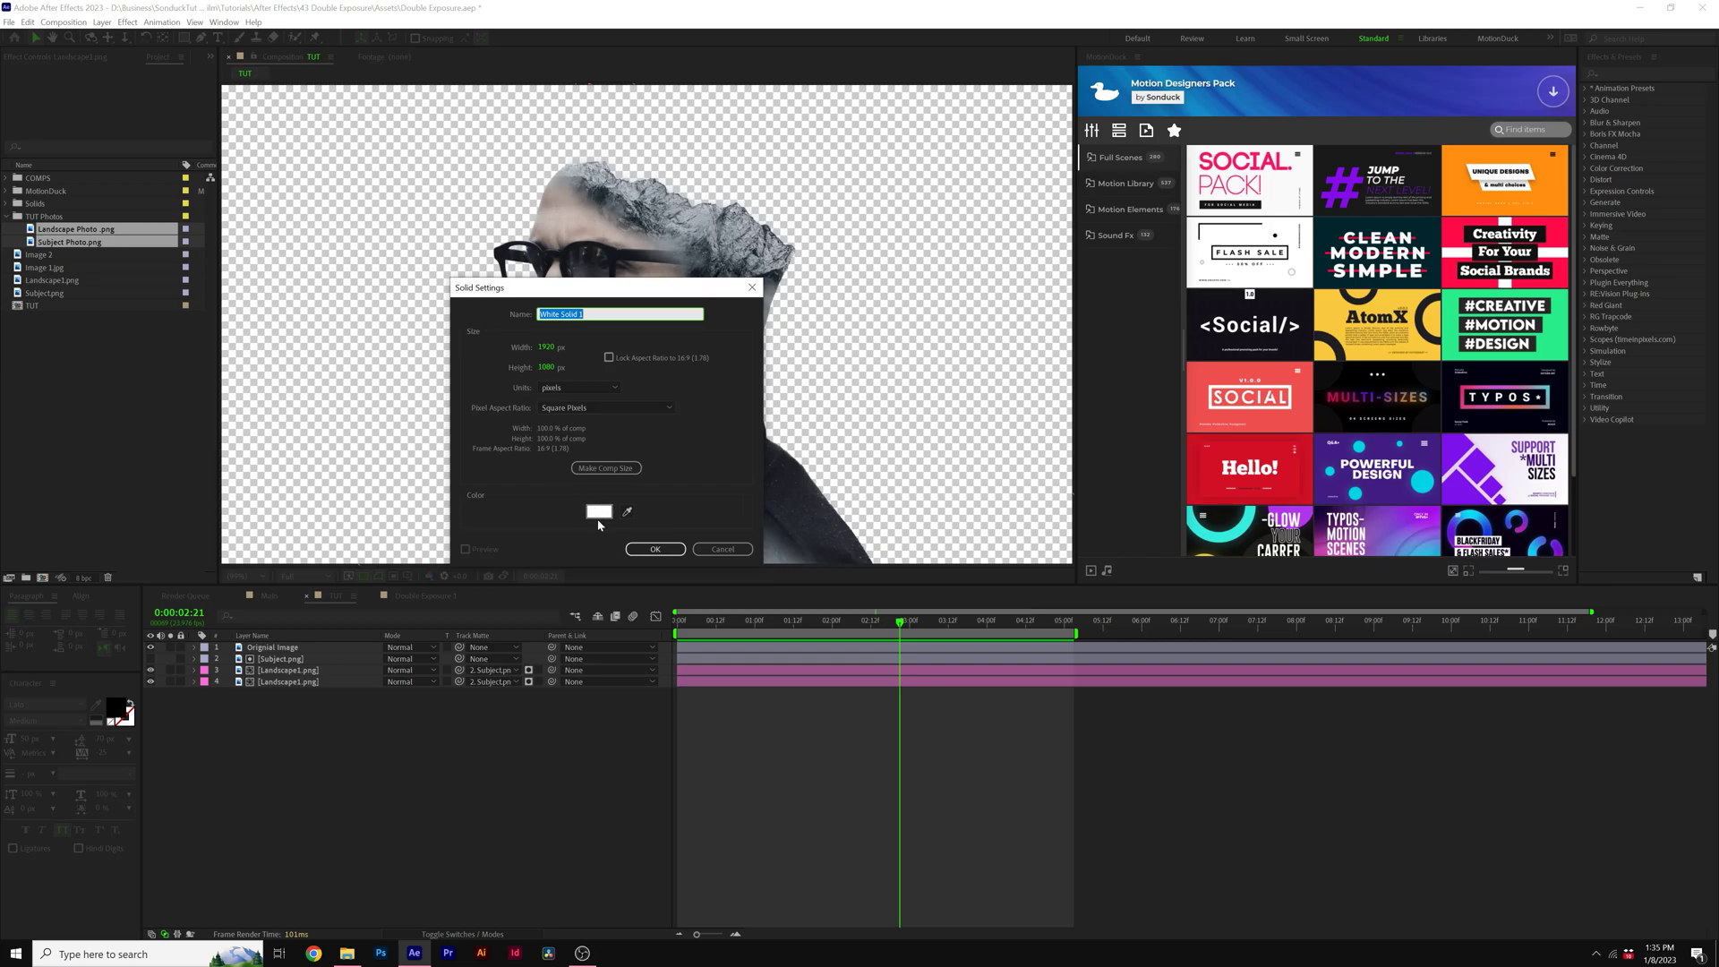
click(599, 517)
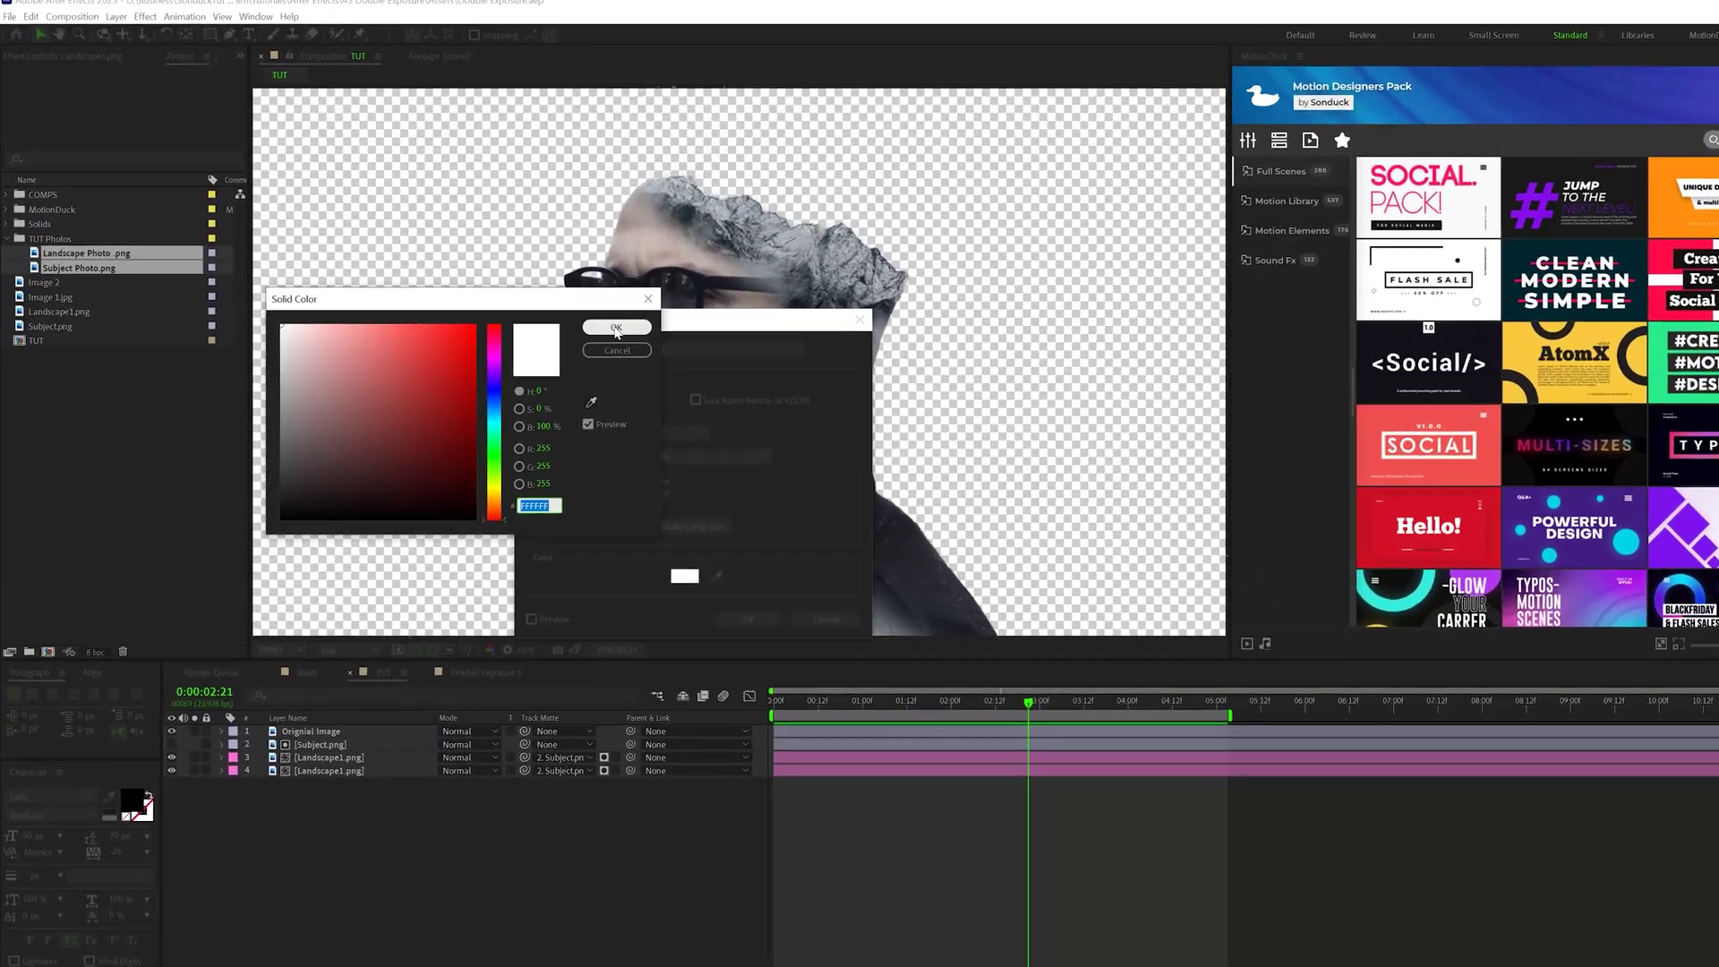
click(616, 328)
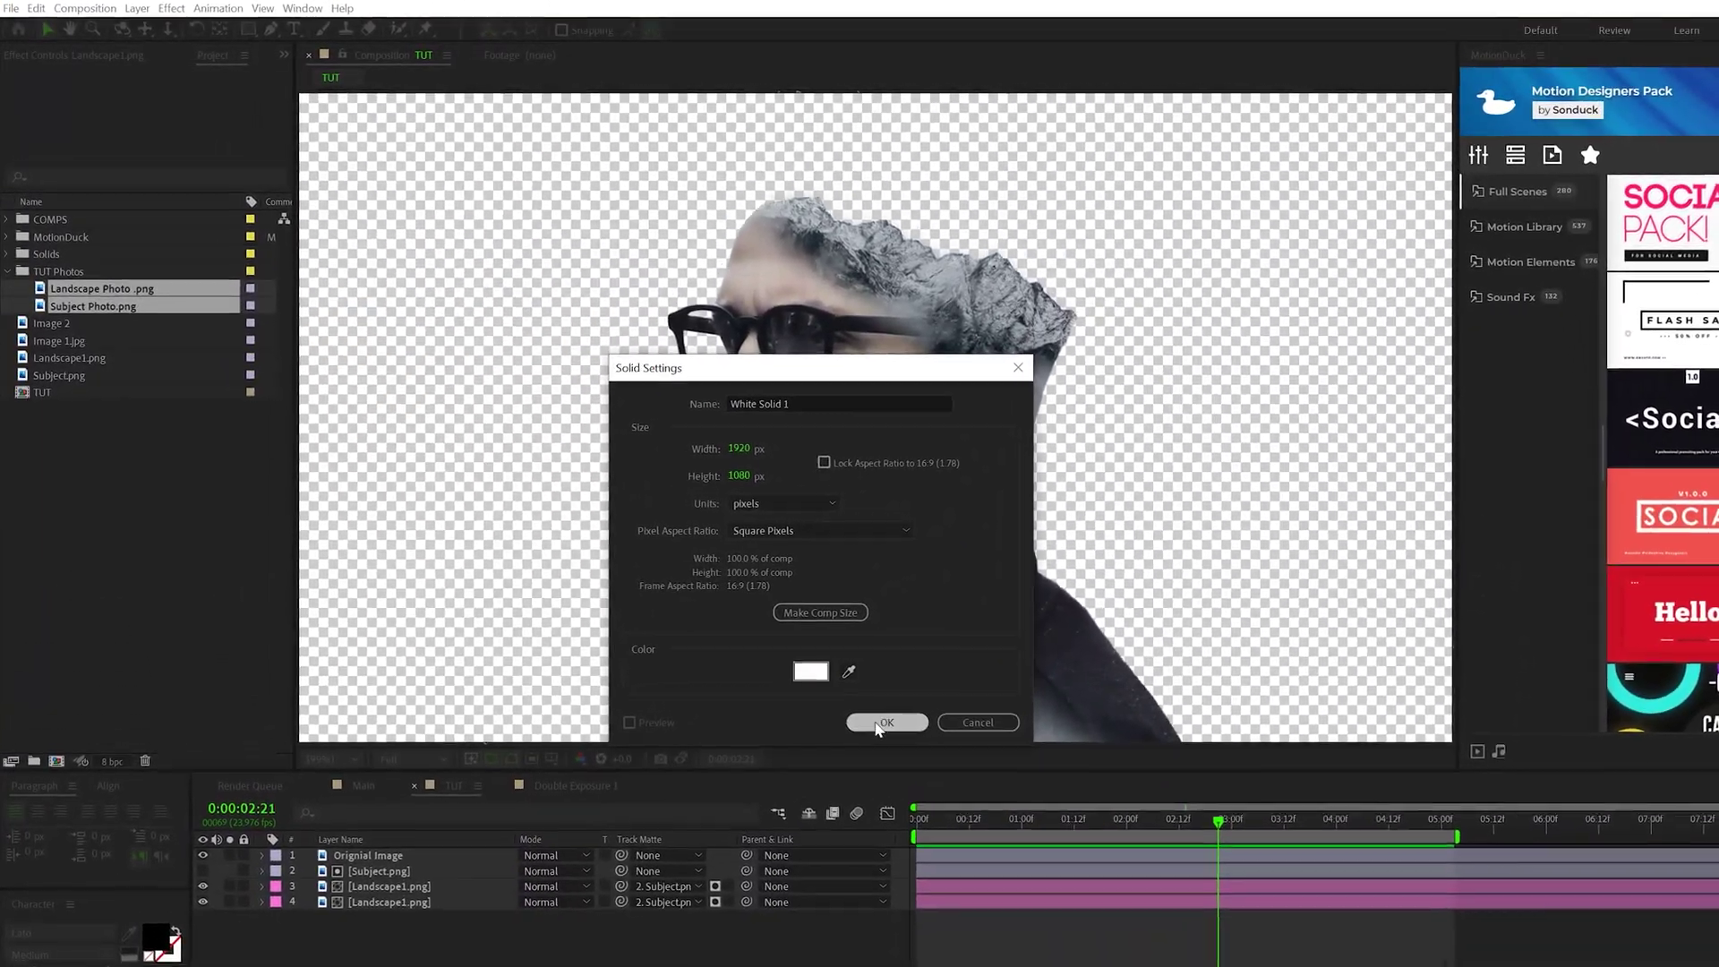
click(747, 619)
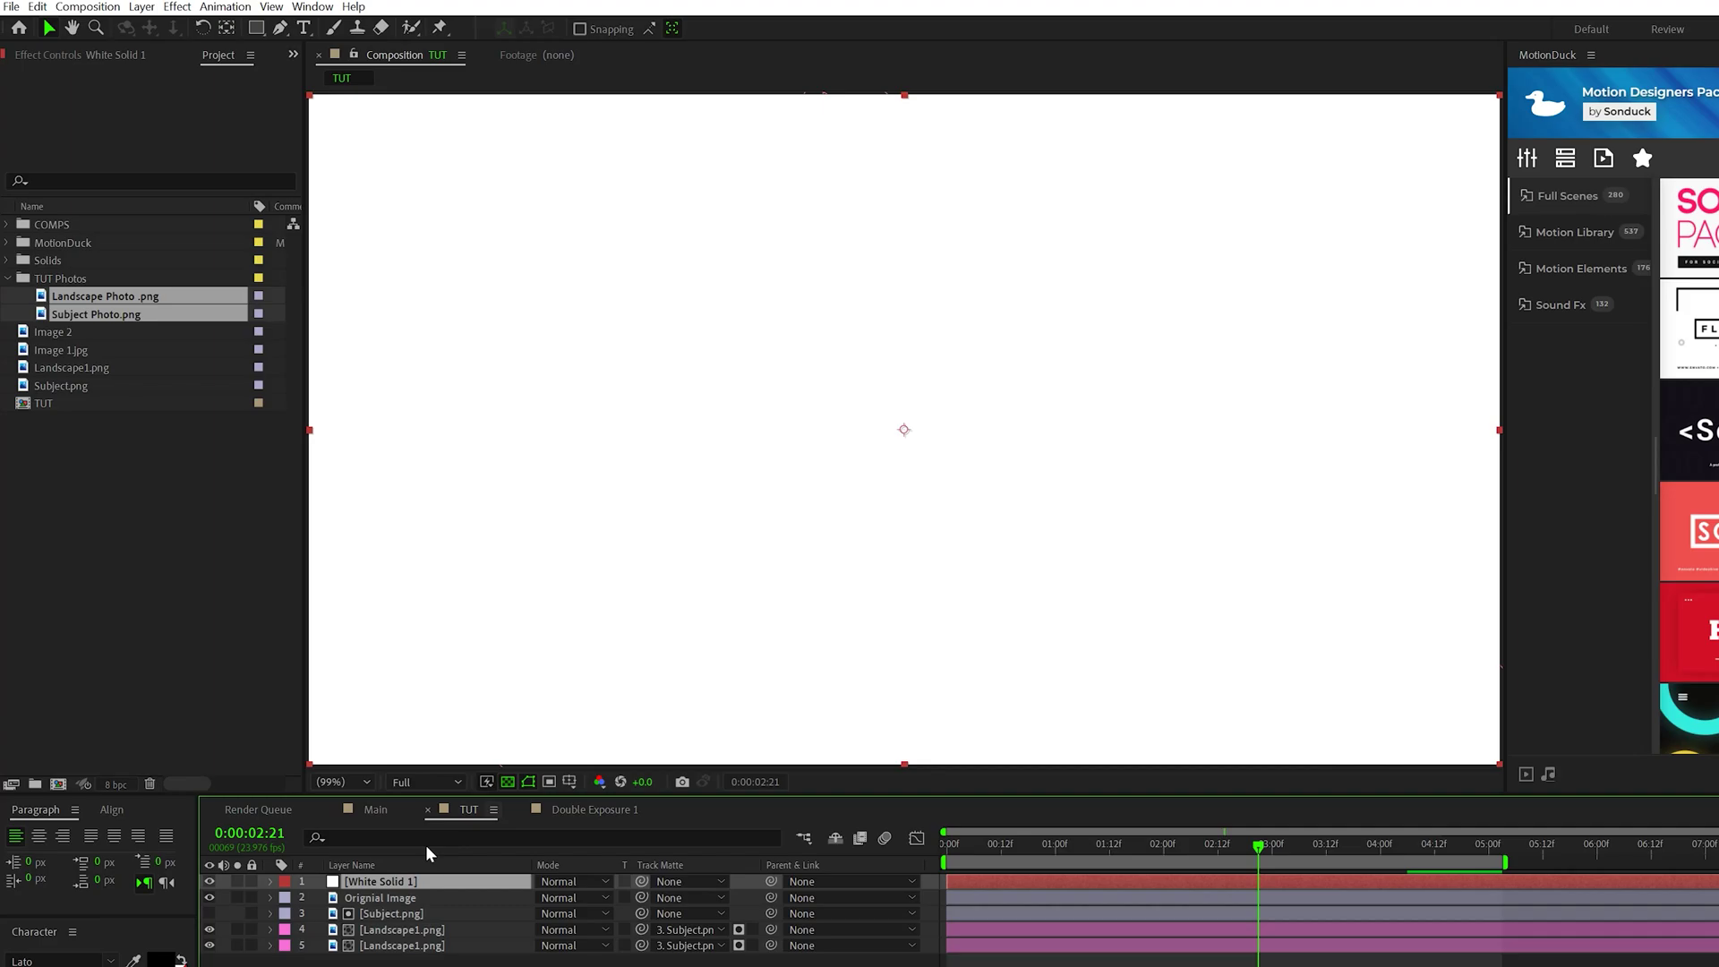
drag(353, 886, 607, 956)
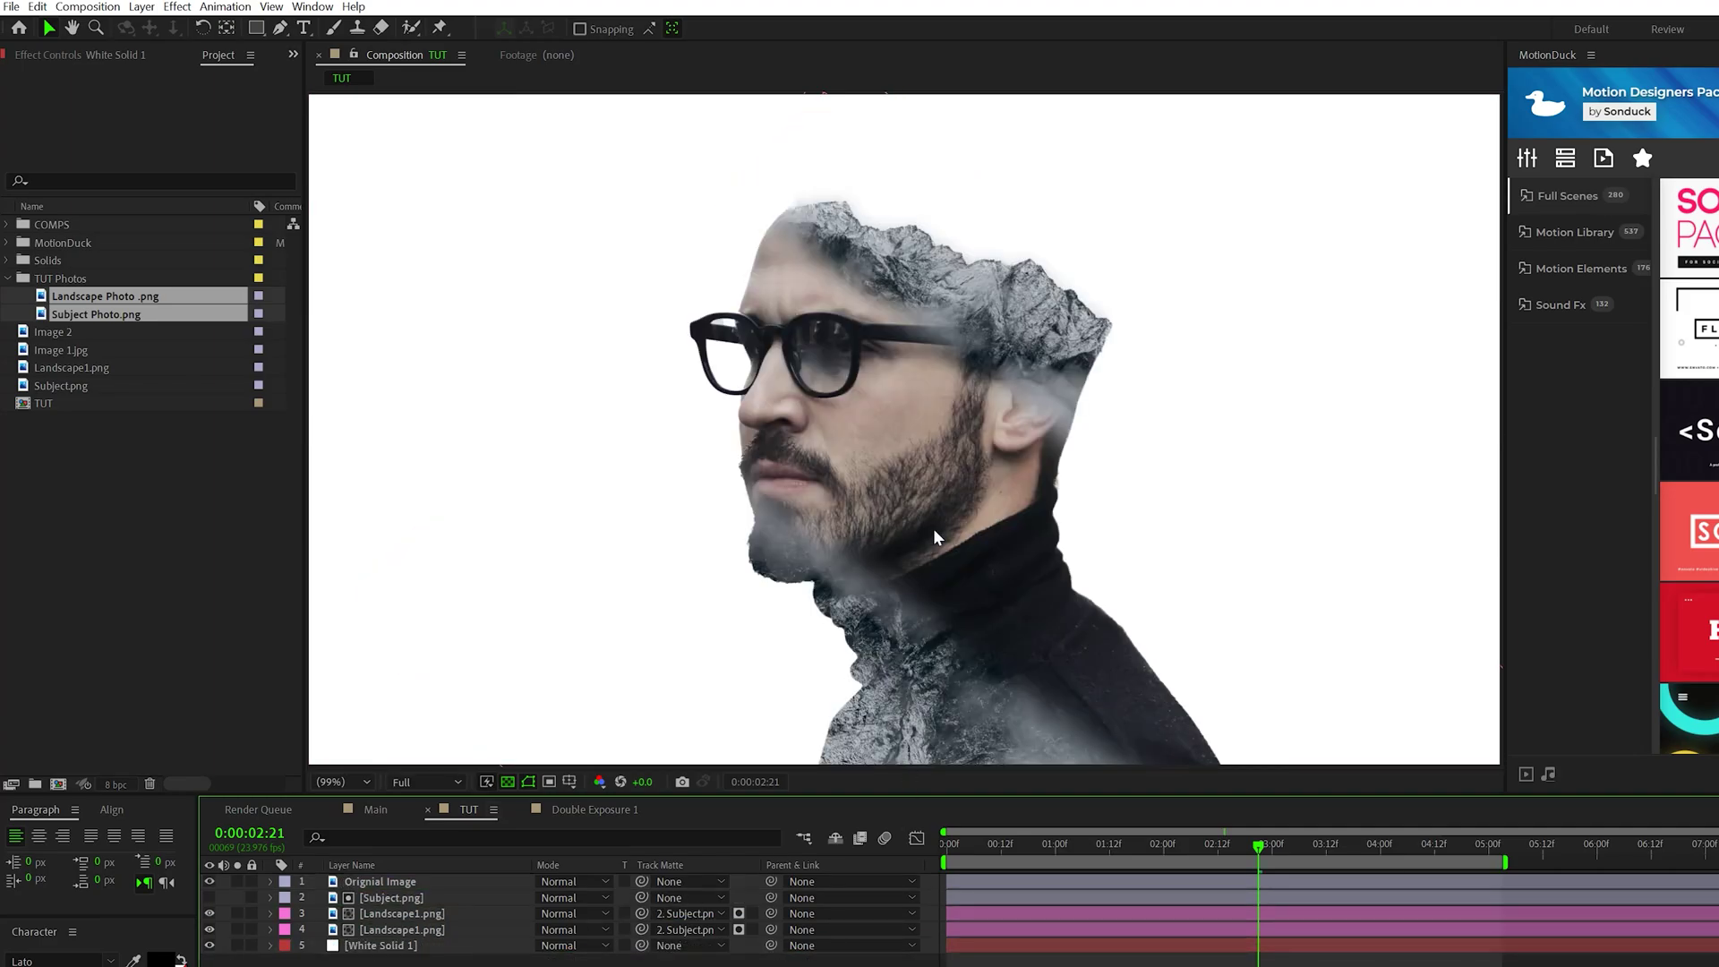
drag(471, 929, 385, 882)
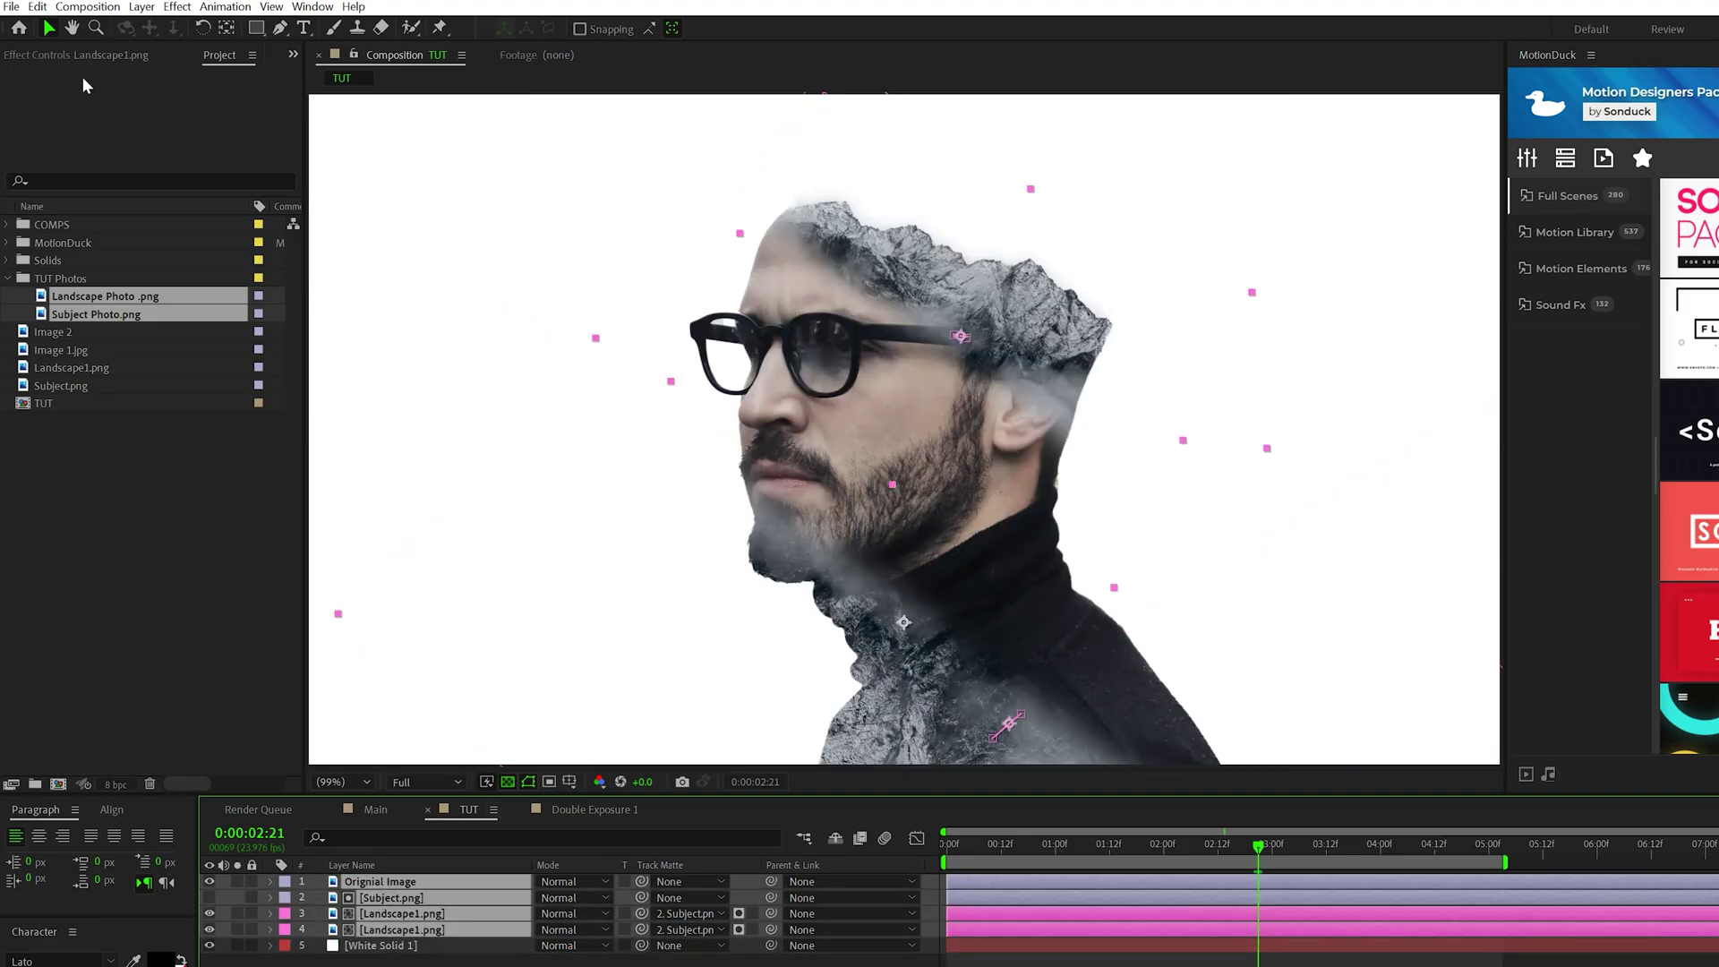
Pre-compose the selected portrait layers into a Double Exposure precomp.
click(139, 7)
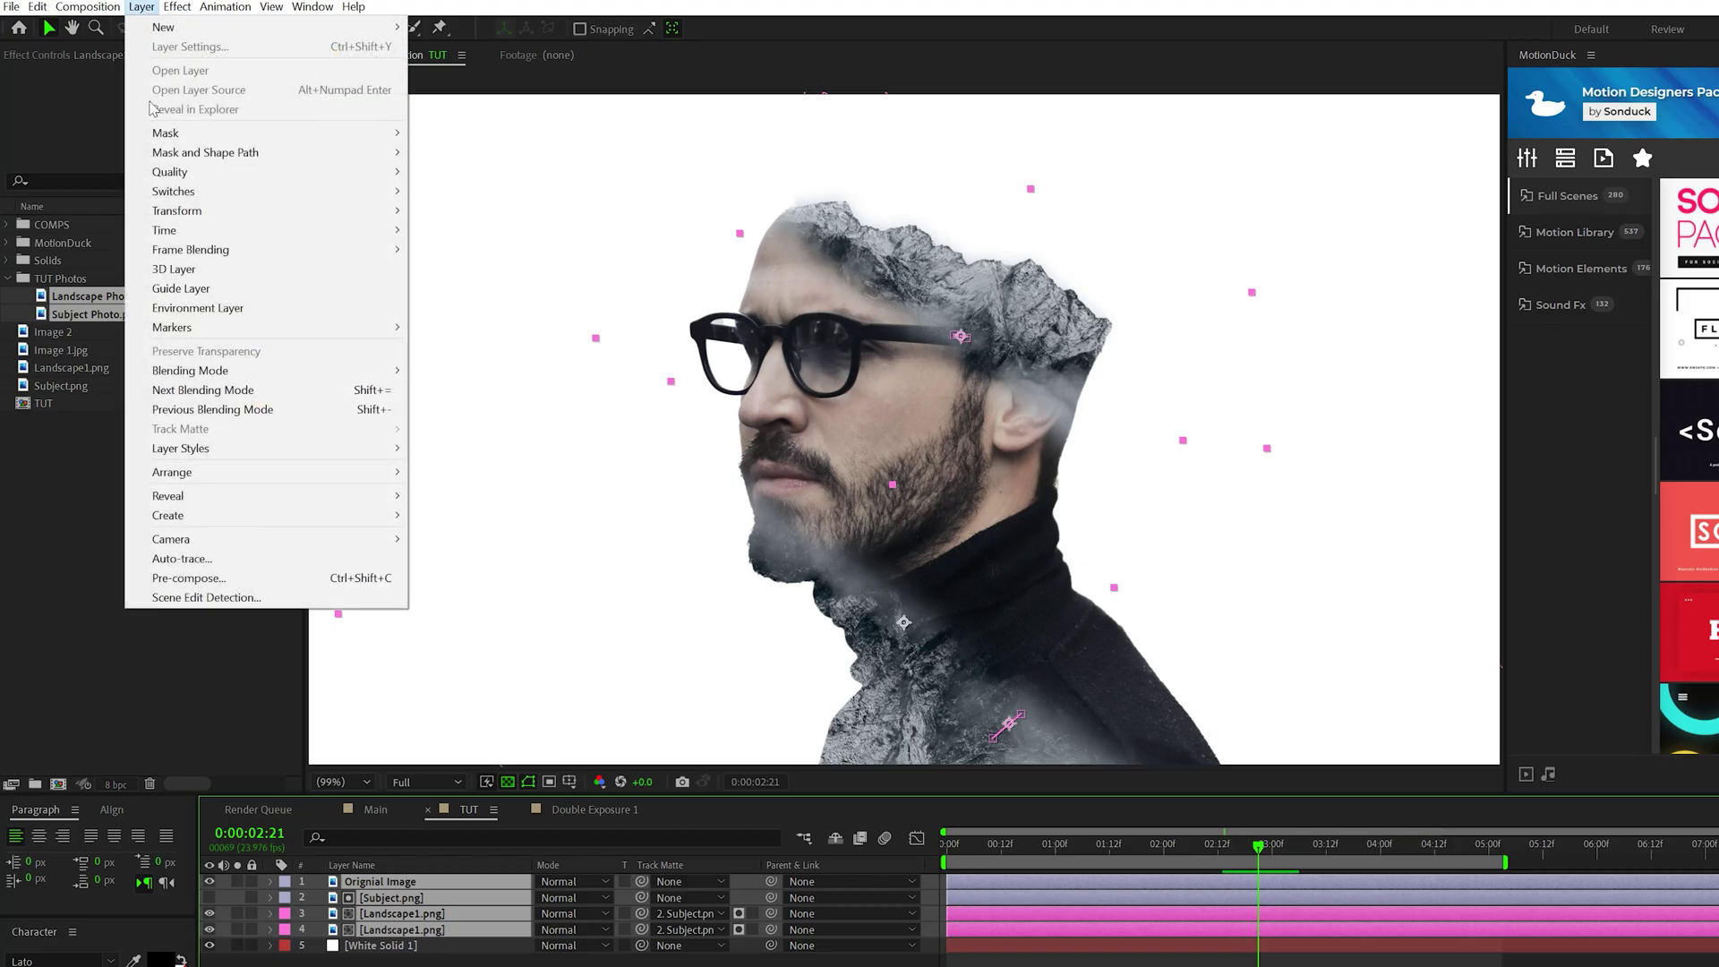
click(206, 594)
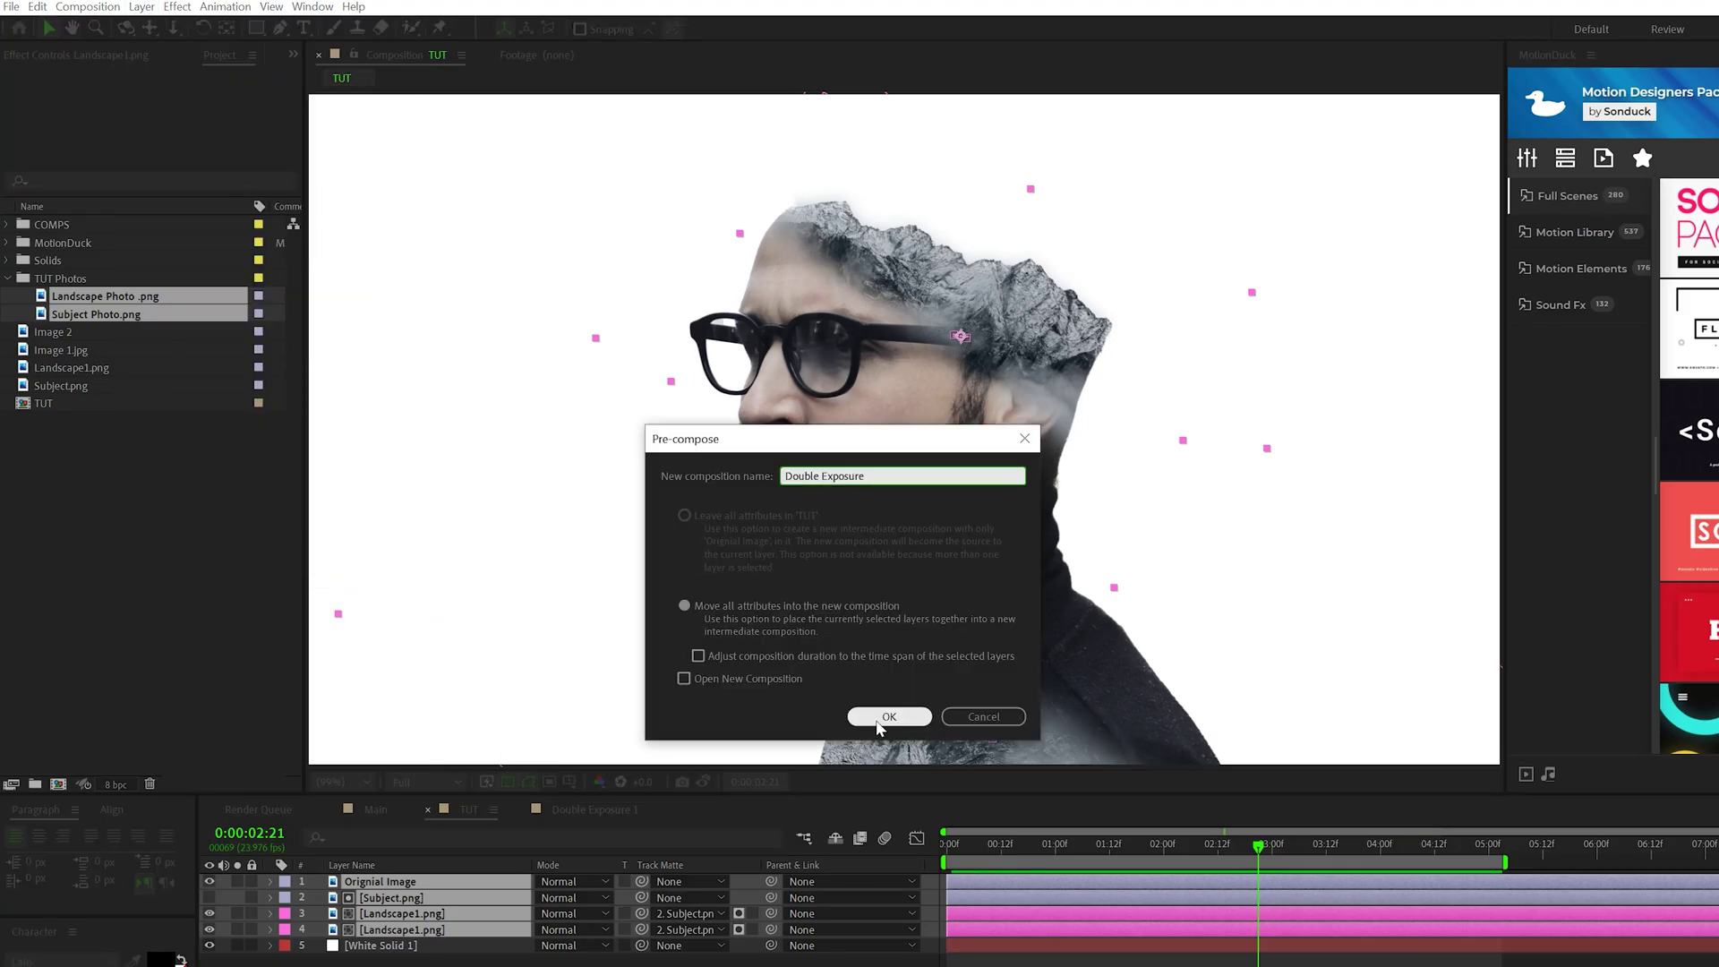
click(882, 717)
Add Image 2 mountains beneath, scaled to 35% with 89% opacity.
scroll(915, 431, down, 2)
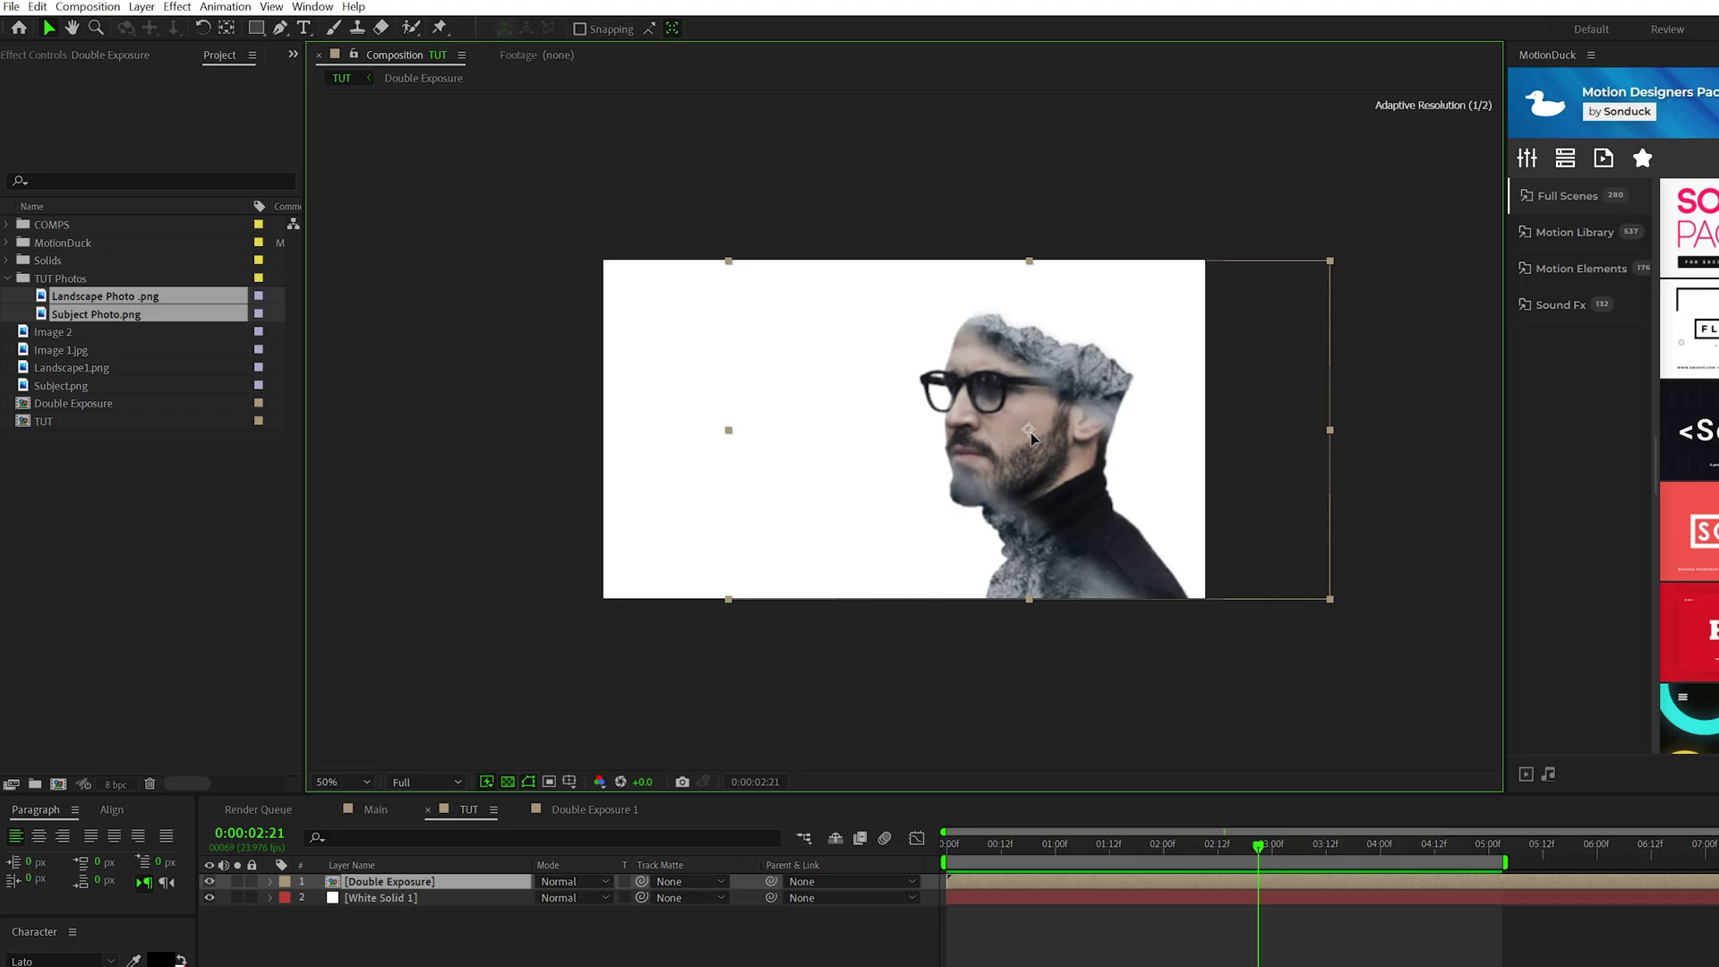
click(380, 877)
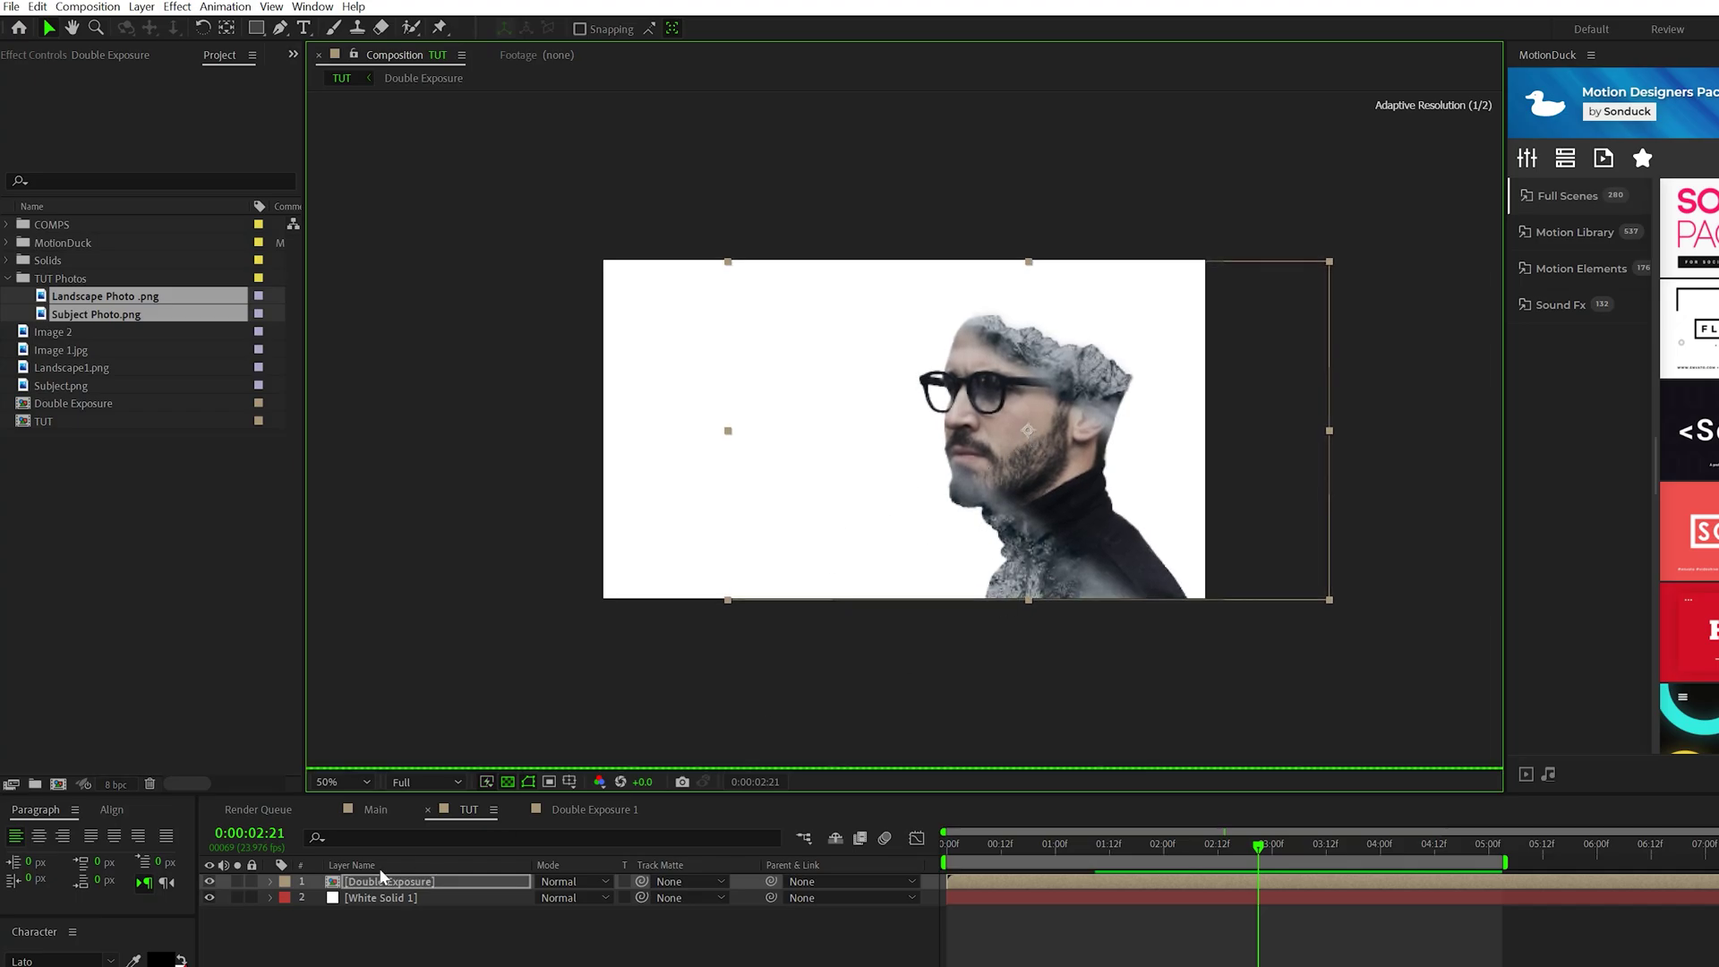
drag(54, 332, 376, 898)
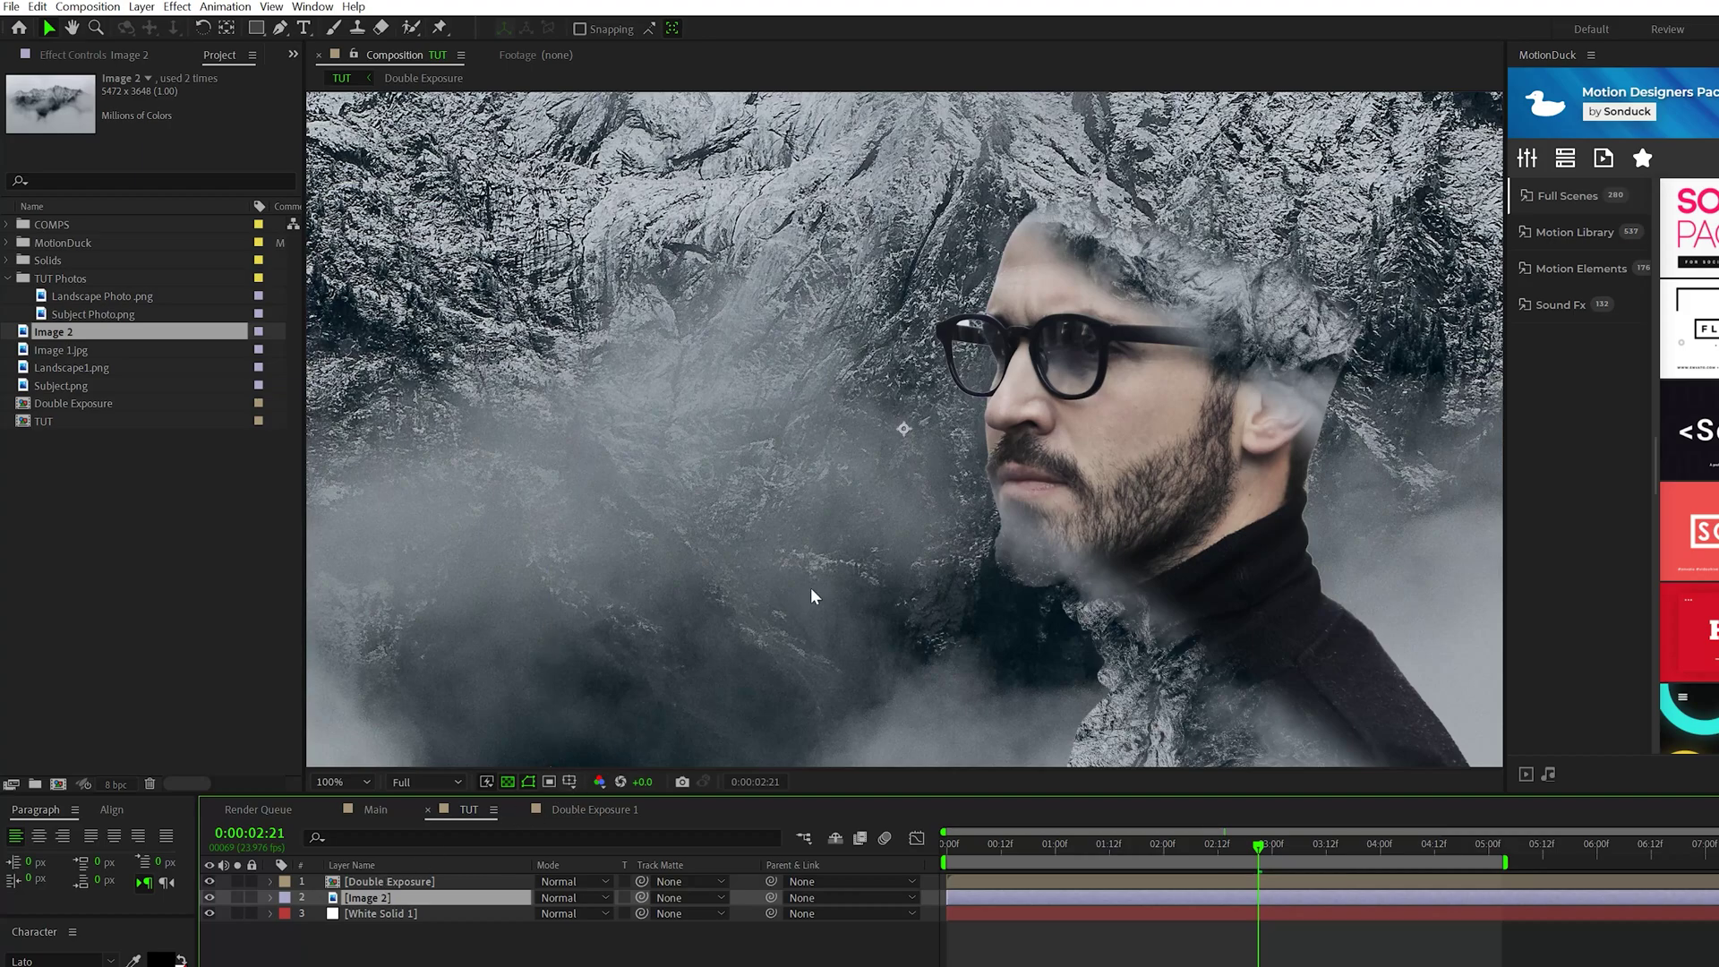
key(comma)
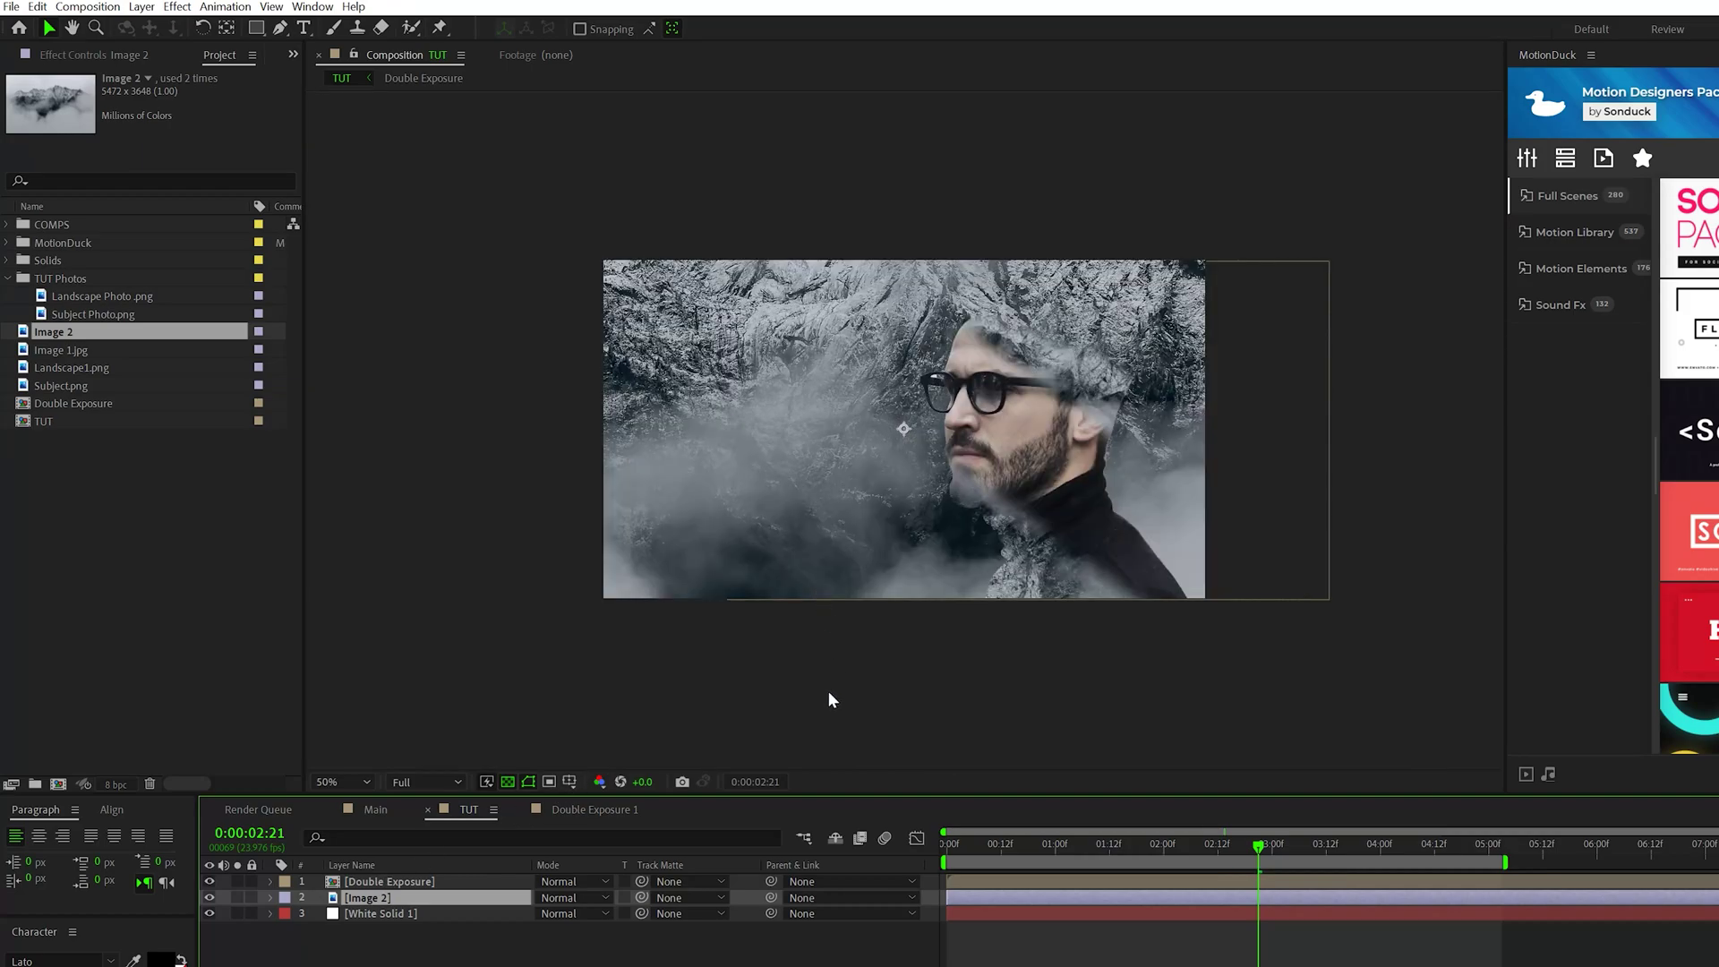
key(s)
drag(556, 913, 517, 920)
key(t)
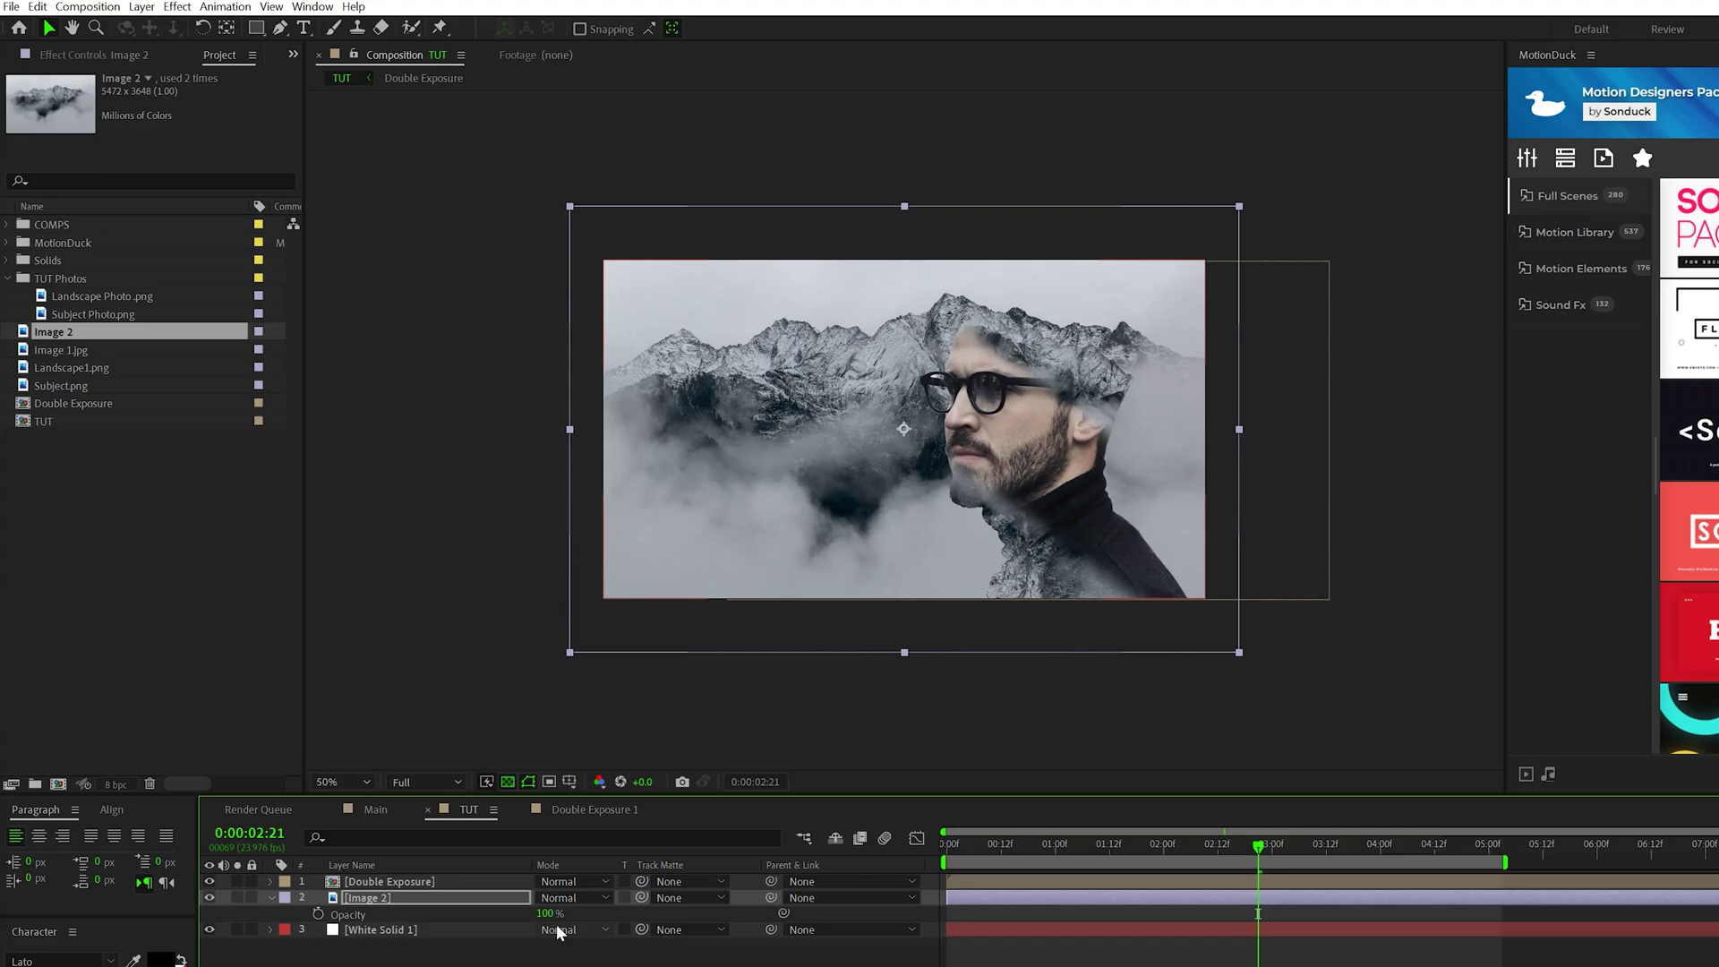
drag(500, 911, 483, 922)
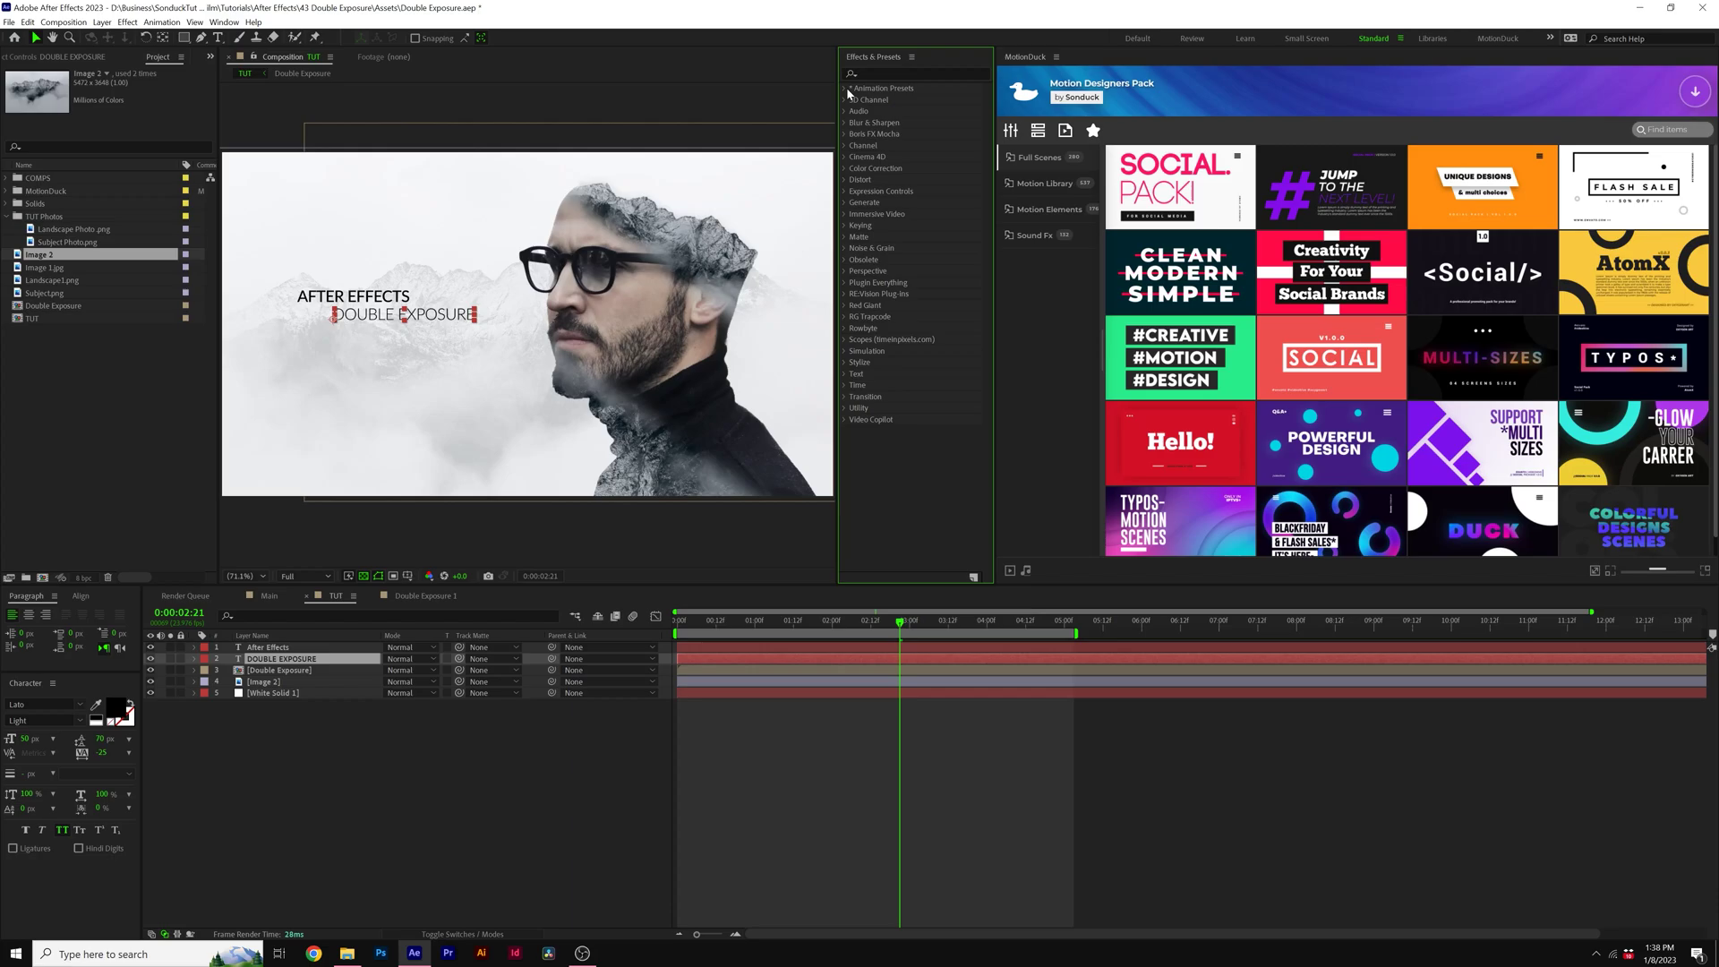
Apply the Text > Blurs 'Blur and Fade In' preset to the DOUBLE EXPOSURE title.
click(844, 90)
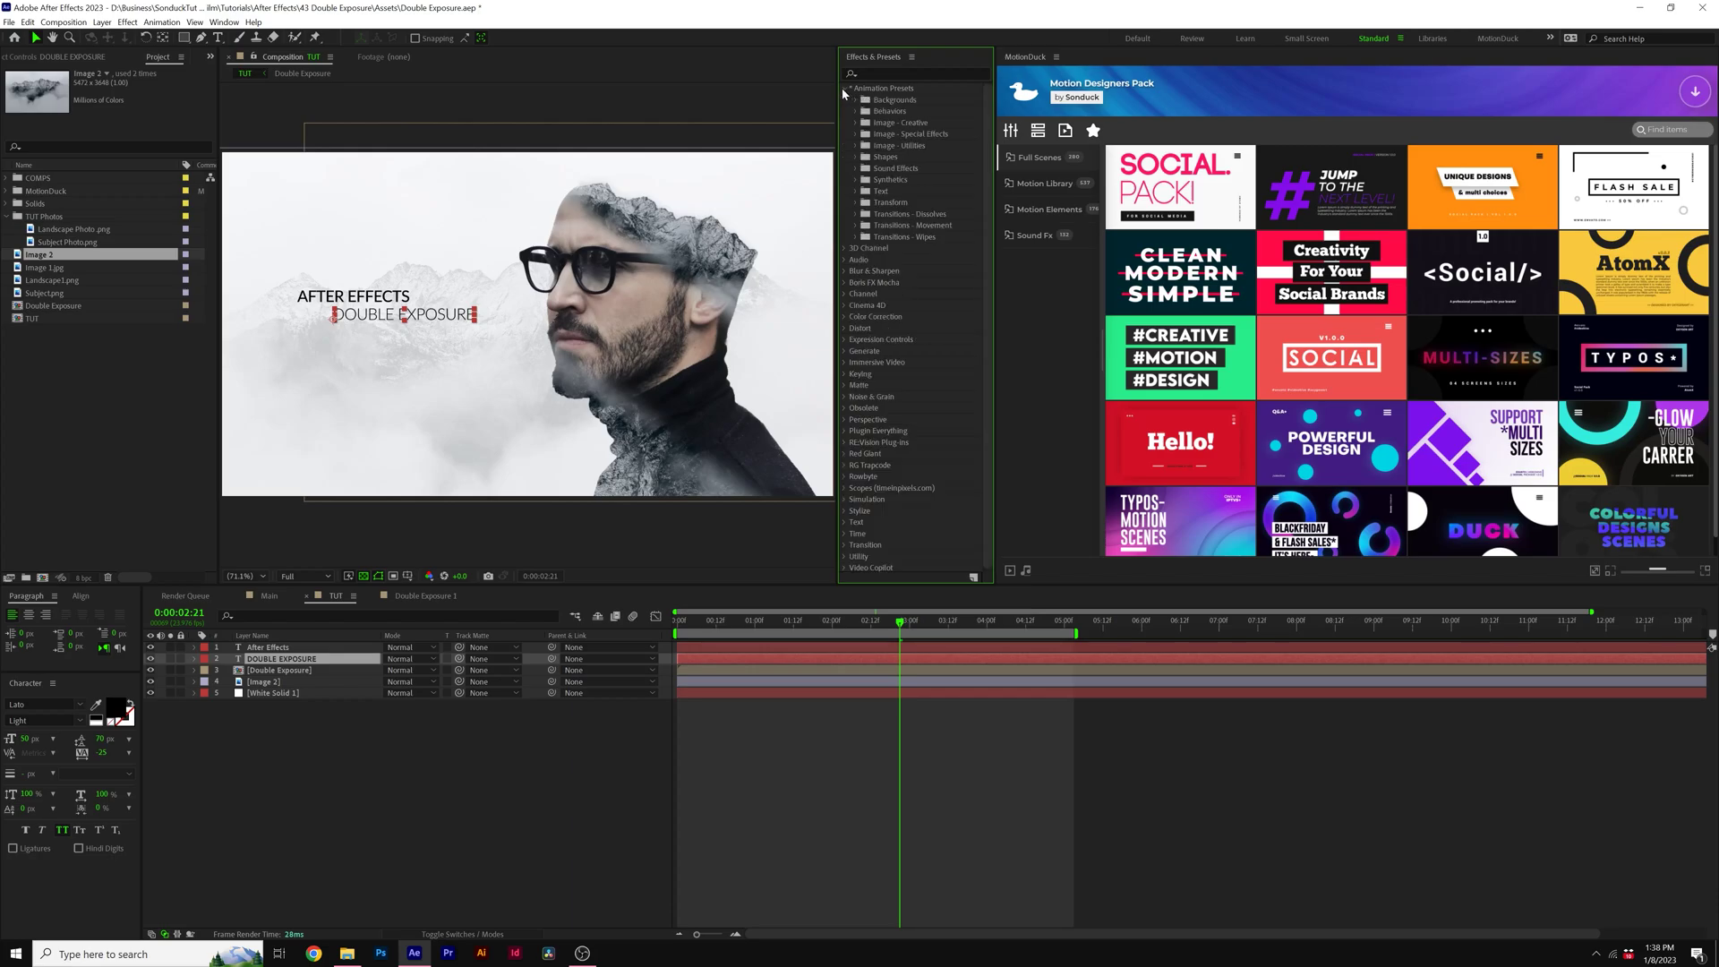
click(856, 191)
click(867, 236)
scroll(940, 143, down, 3)
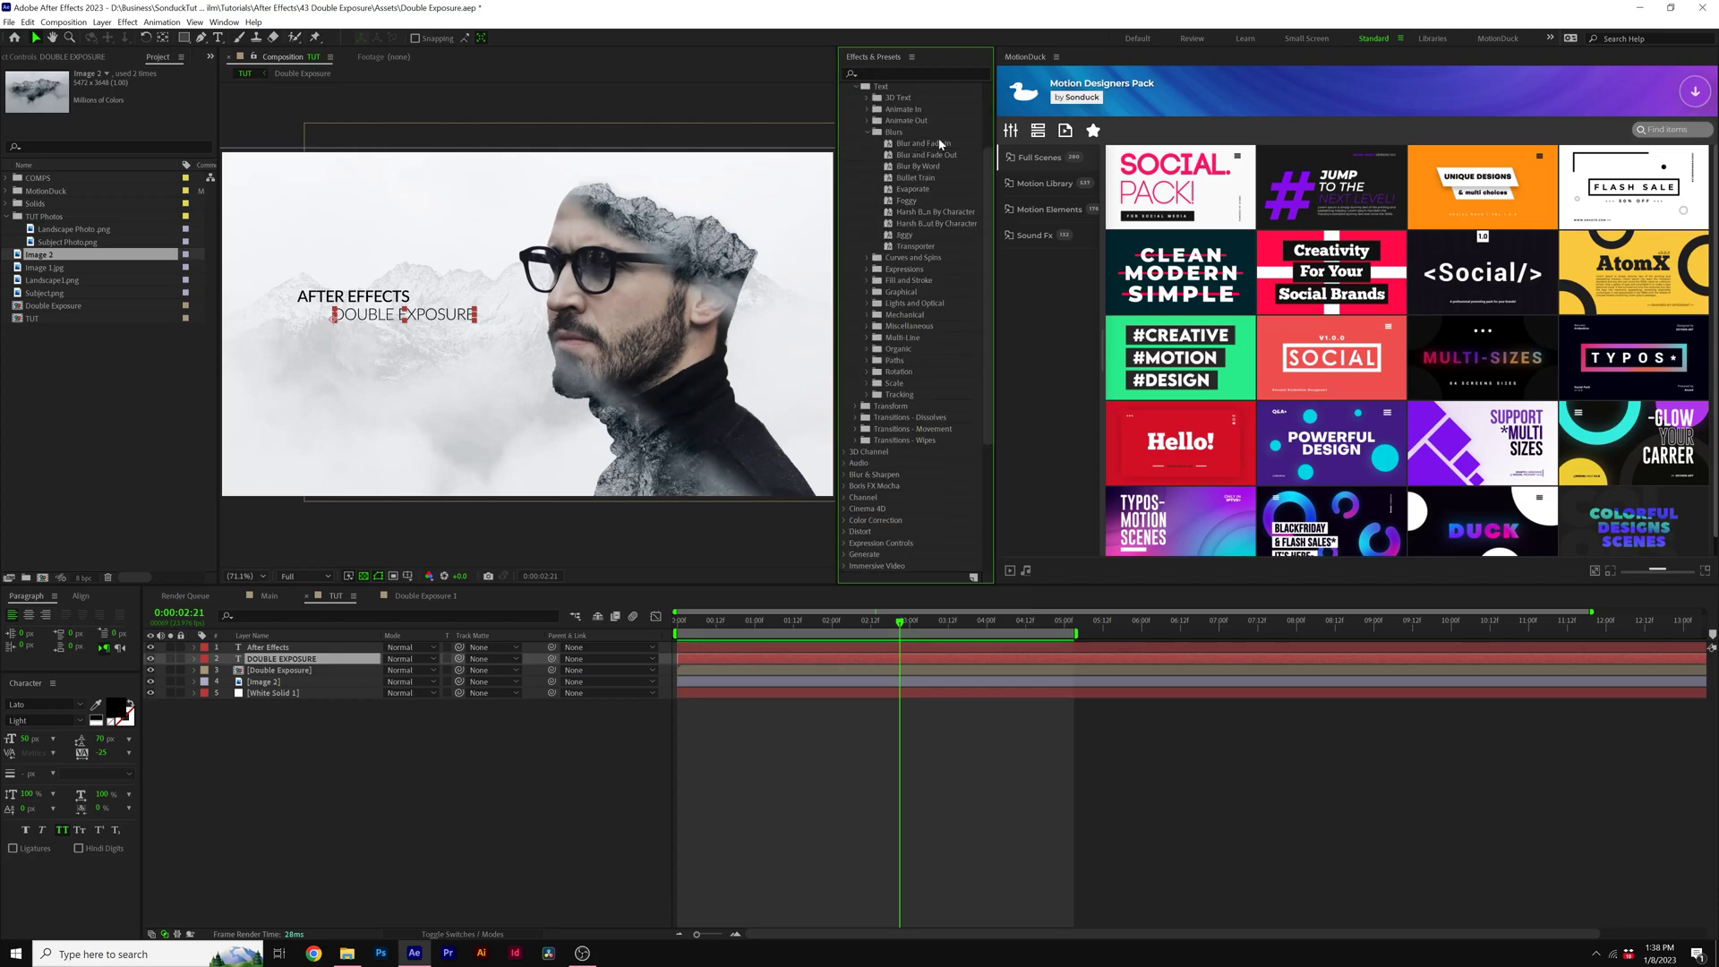
drag(907, 149, 276, 659)
Preview the title animation, then set the current time to 0:00:04:11.
key(space)
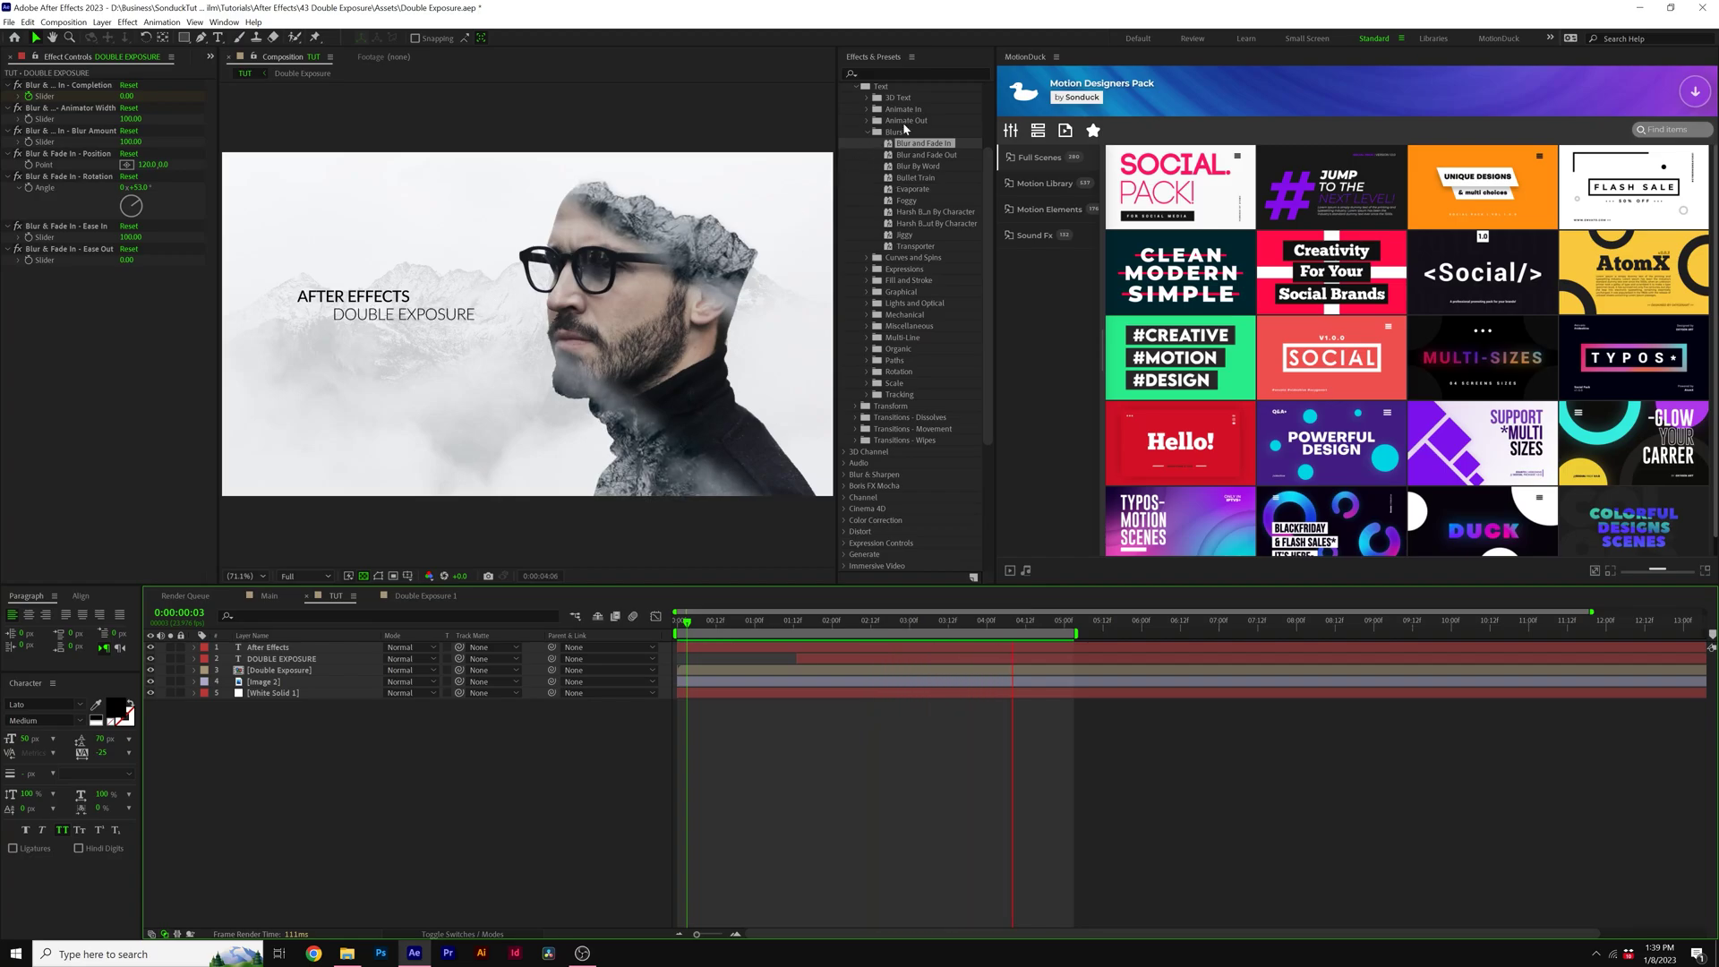
key(space)
click(868, 133)
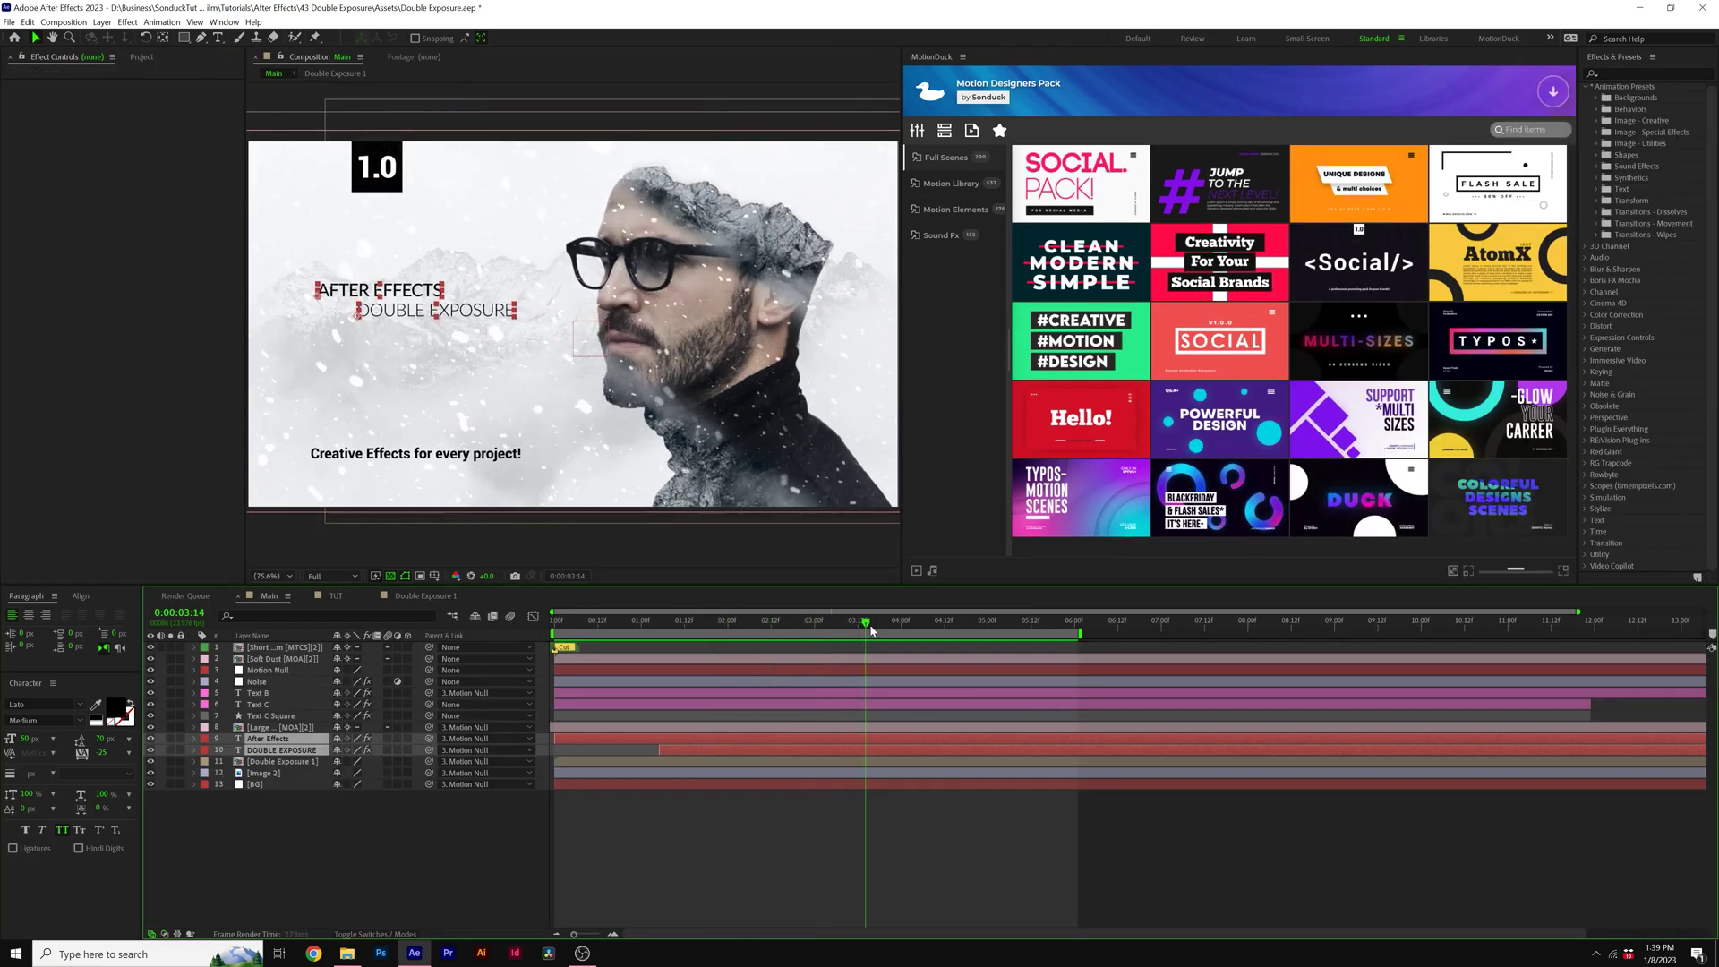
drag(870, 629, 940, 624)
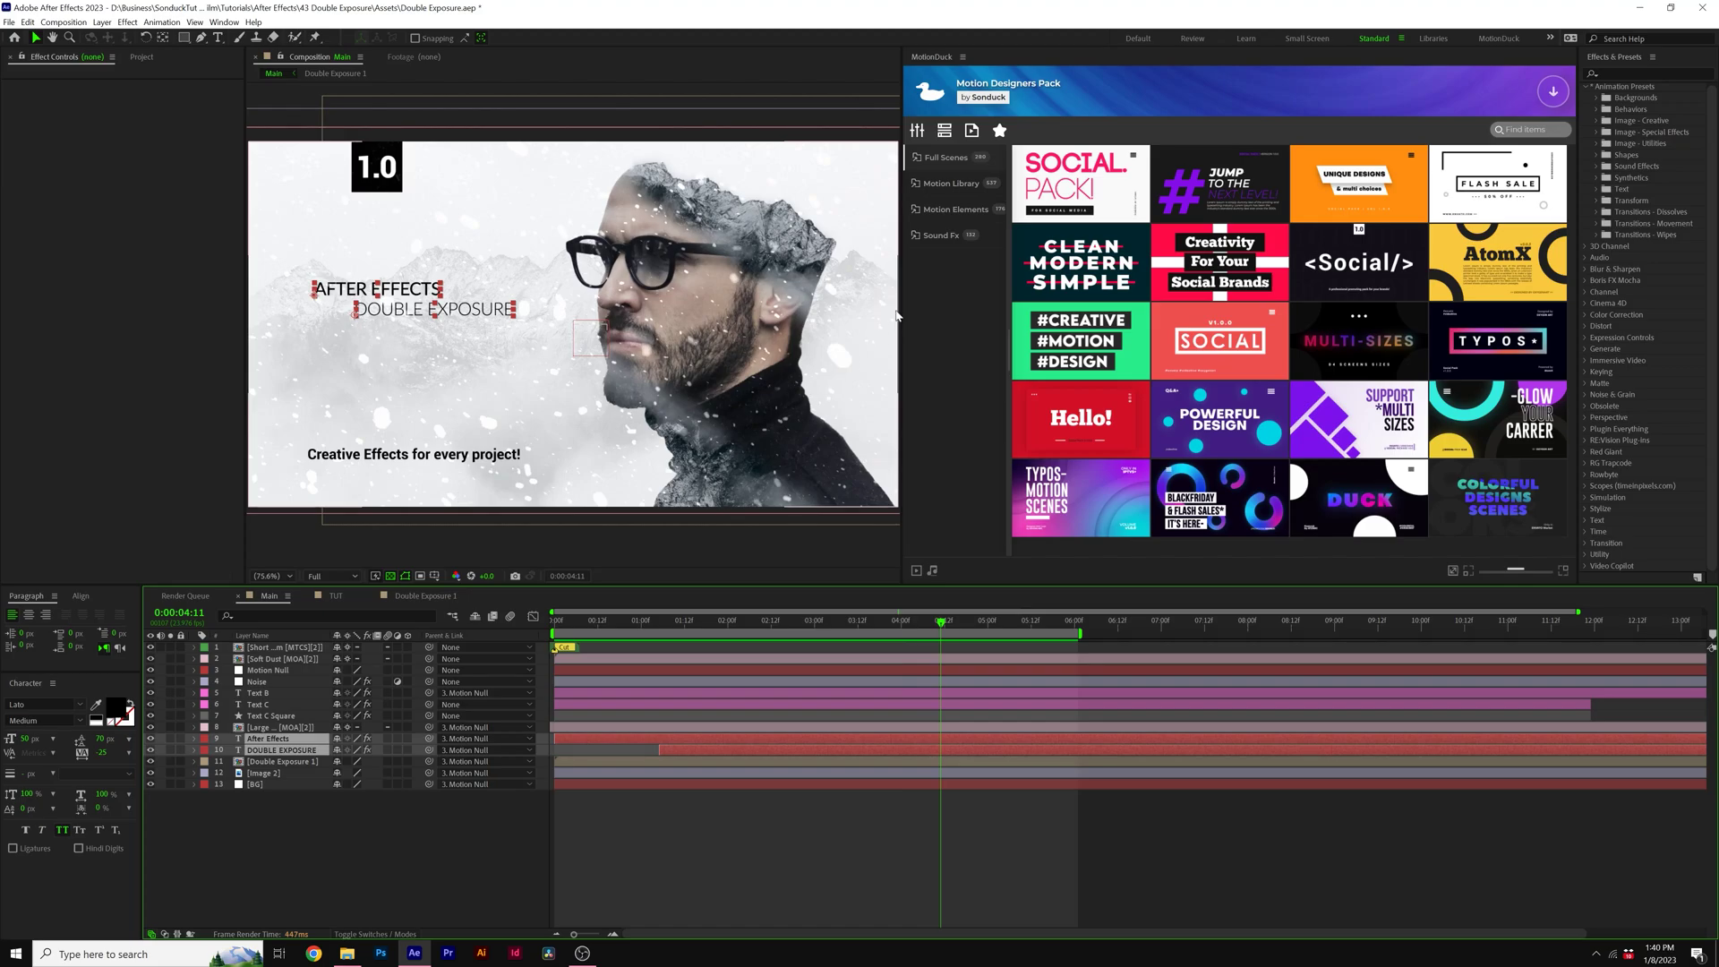
Add the Large Snow motion element and scrub back to check the falling snow.
click(948, 210)
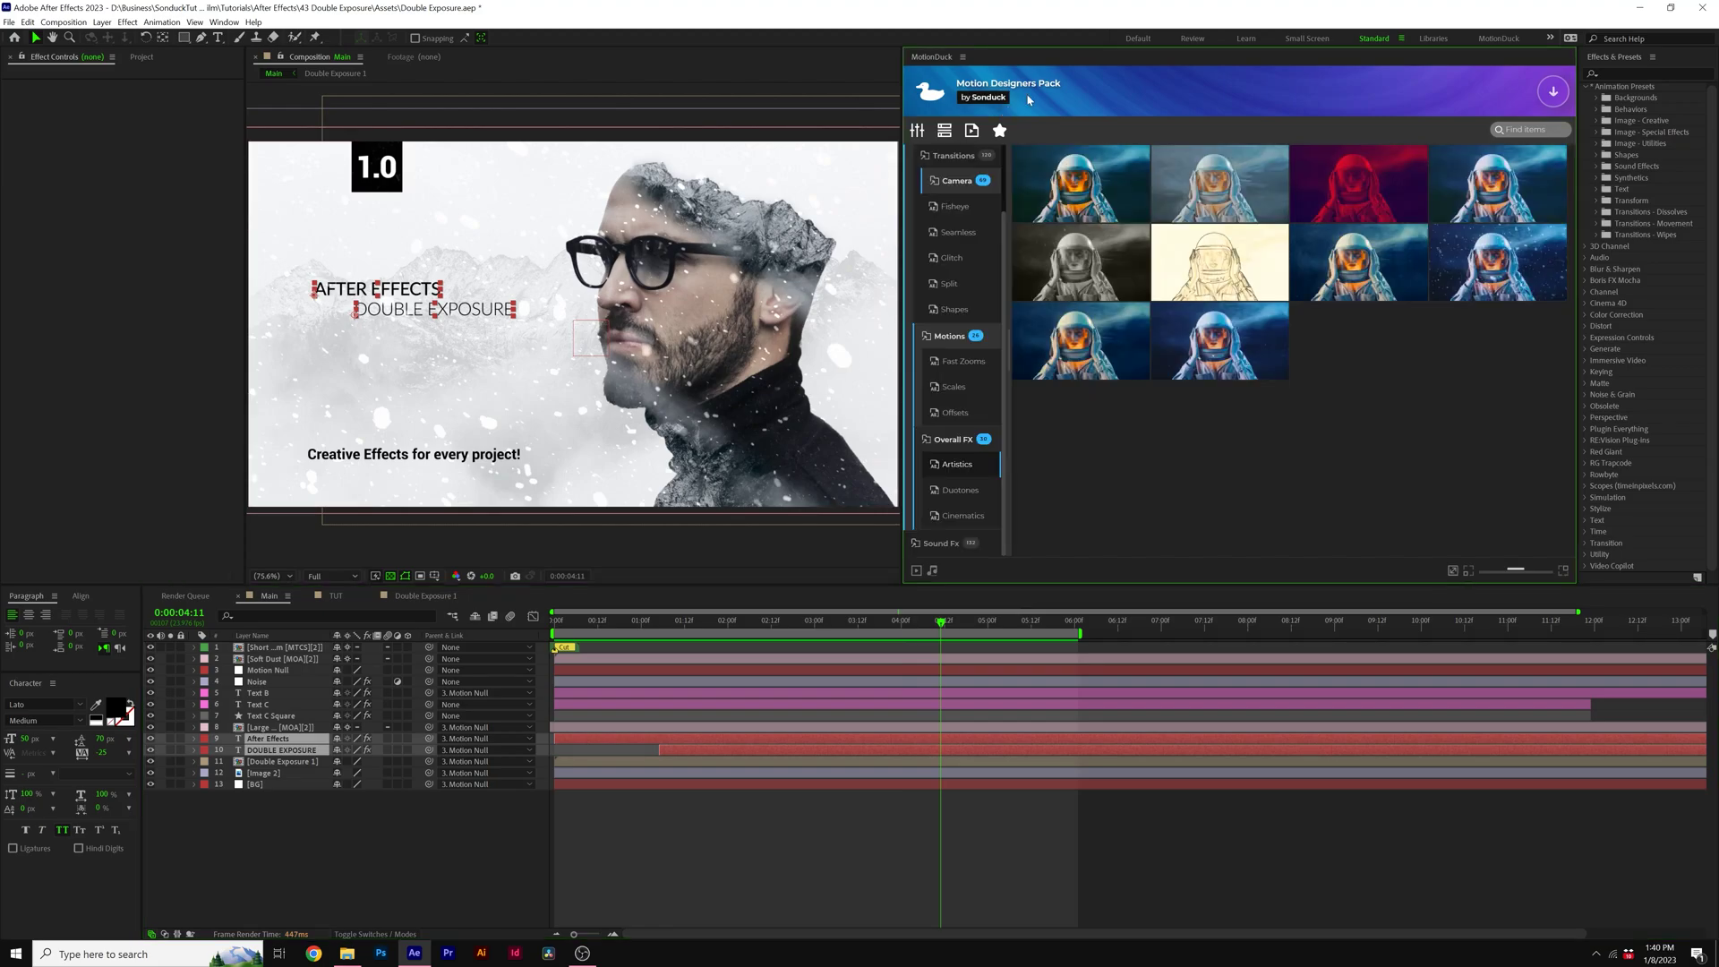
mouse_move(1219, 362)
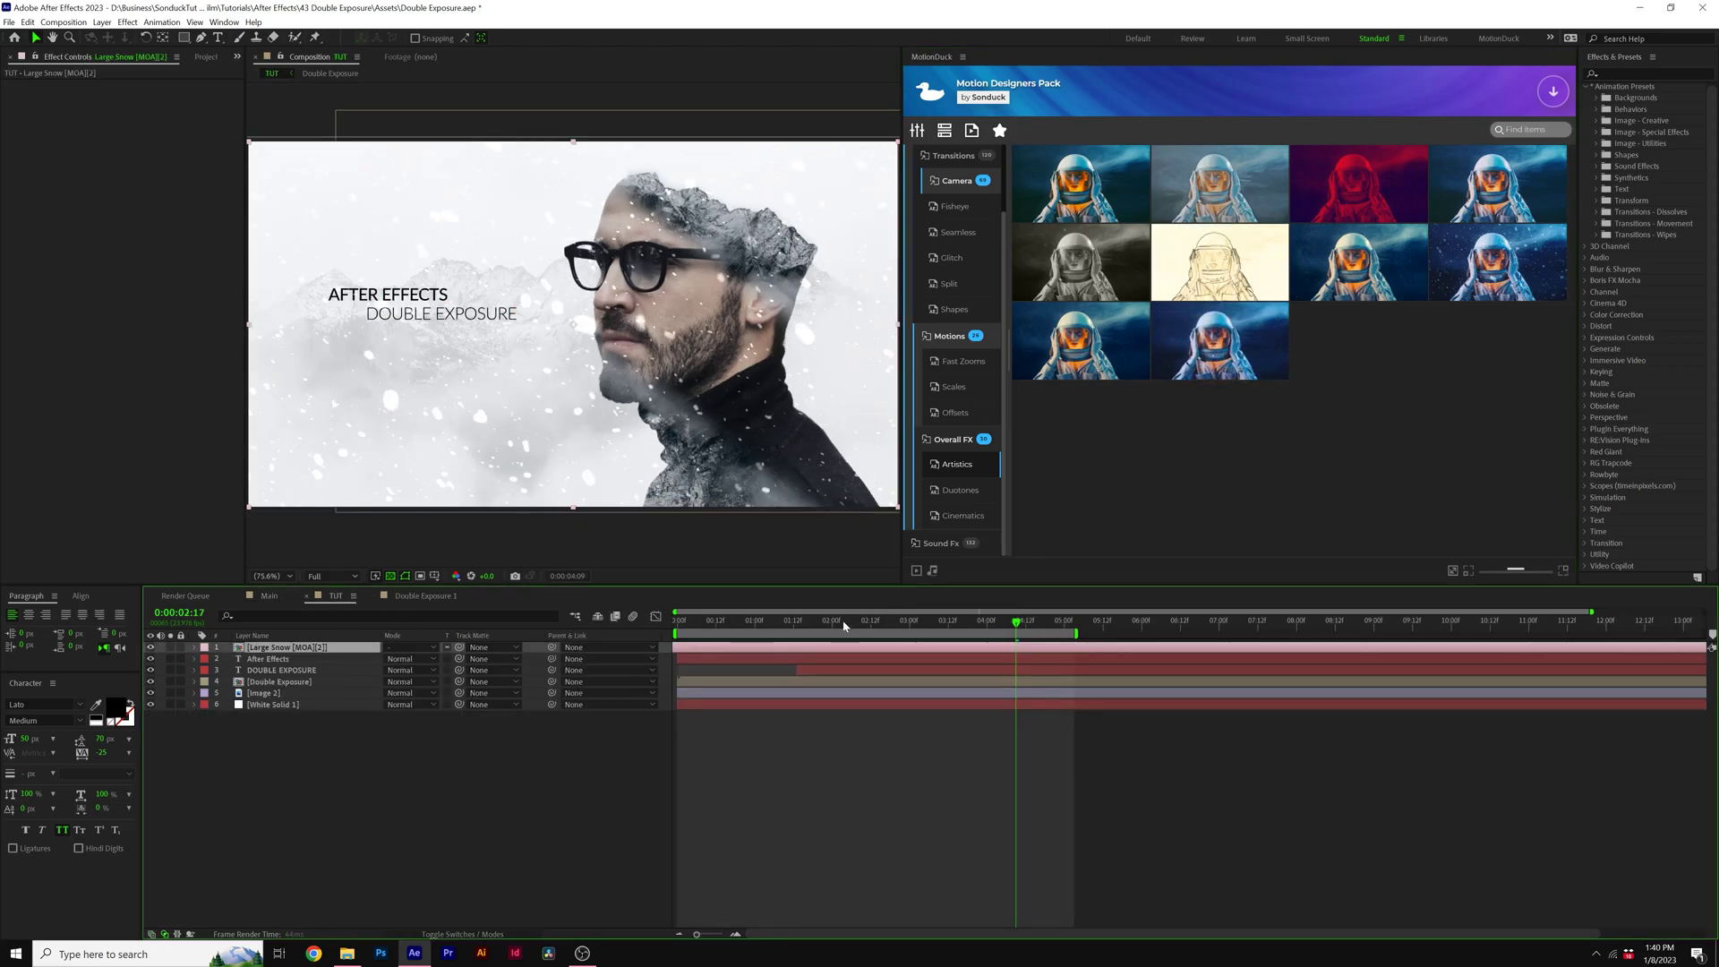
drag(1017, 620, 1060, 653)
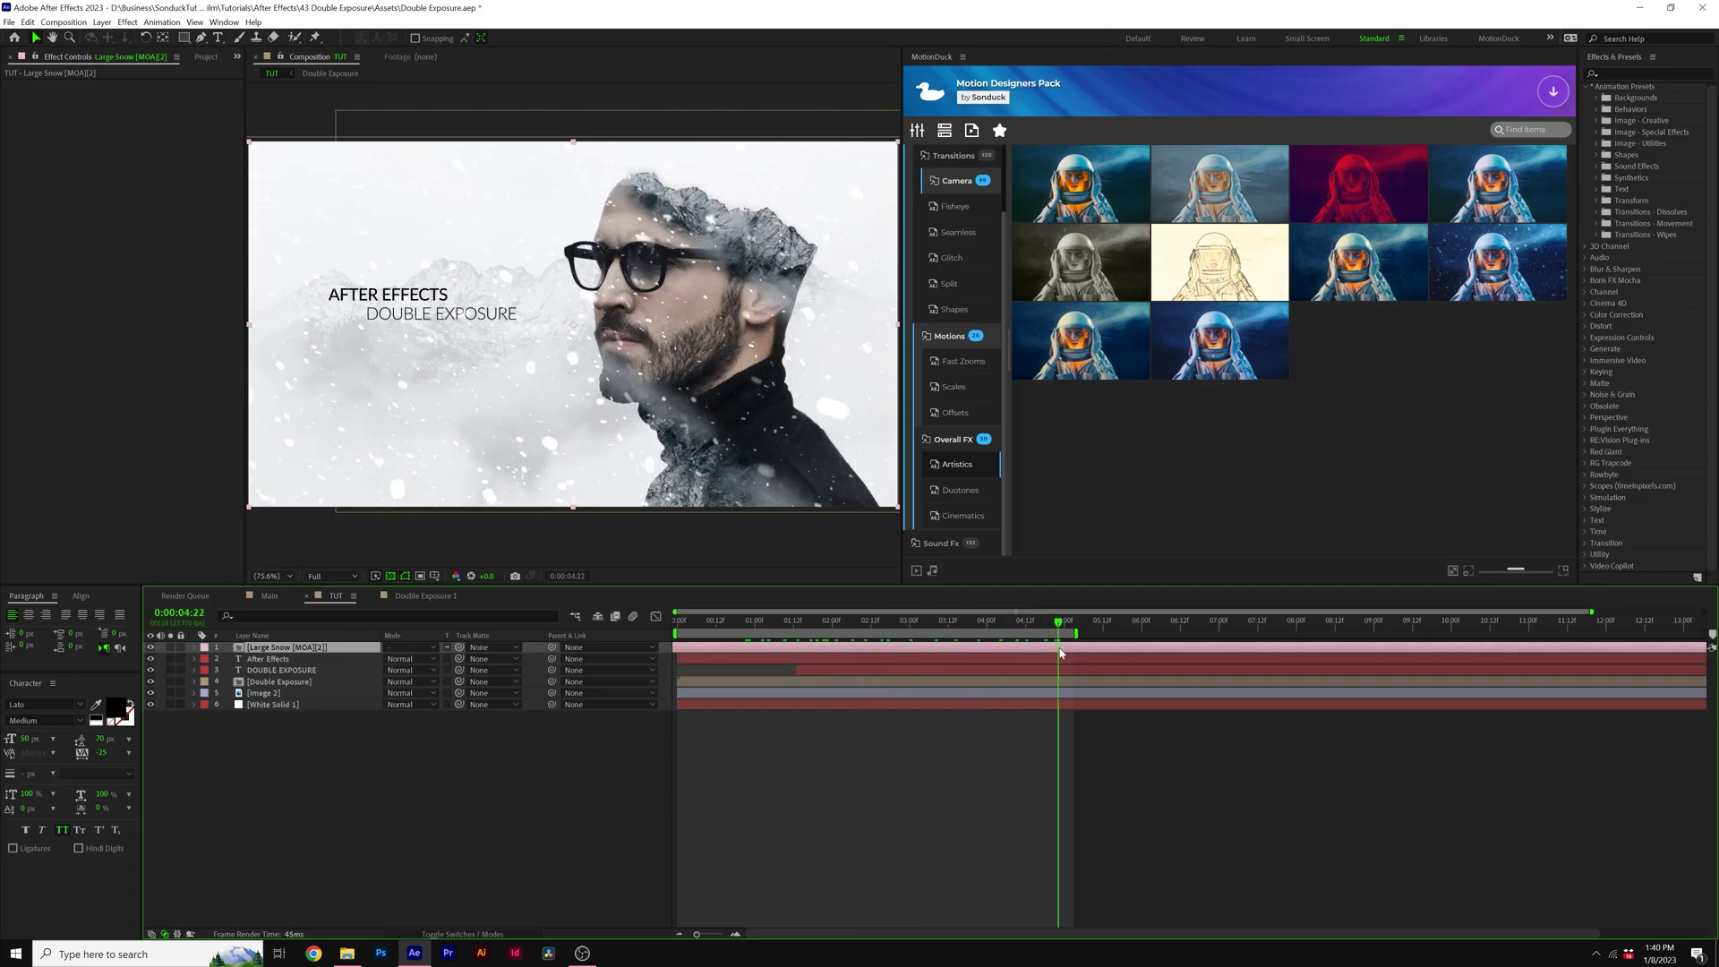
Add a new Null Object layer to the TUT comp.
click(429, 804)
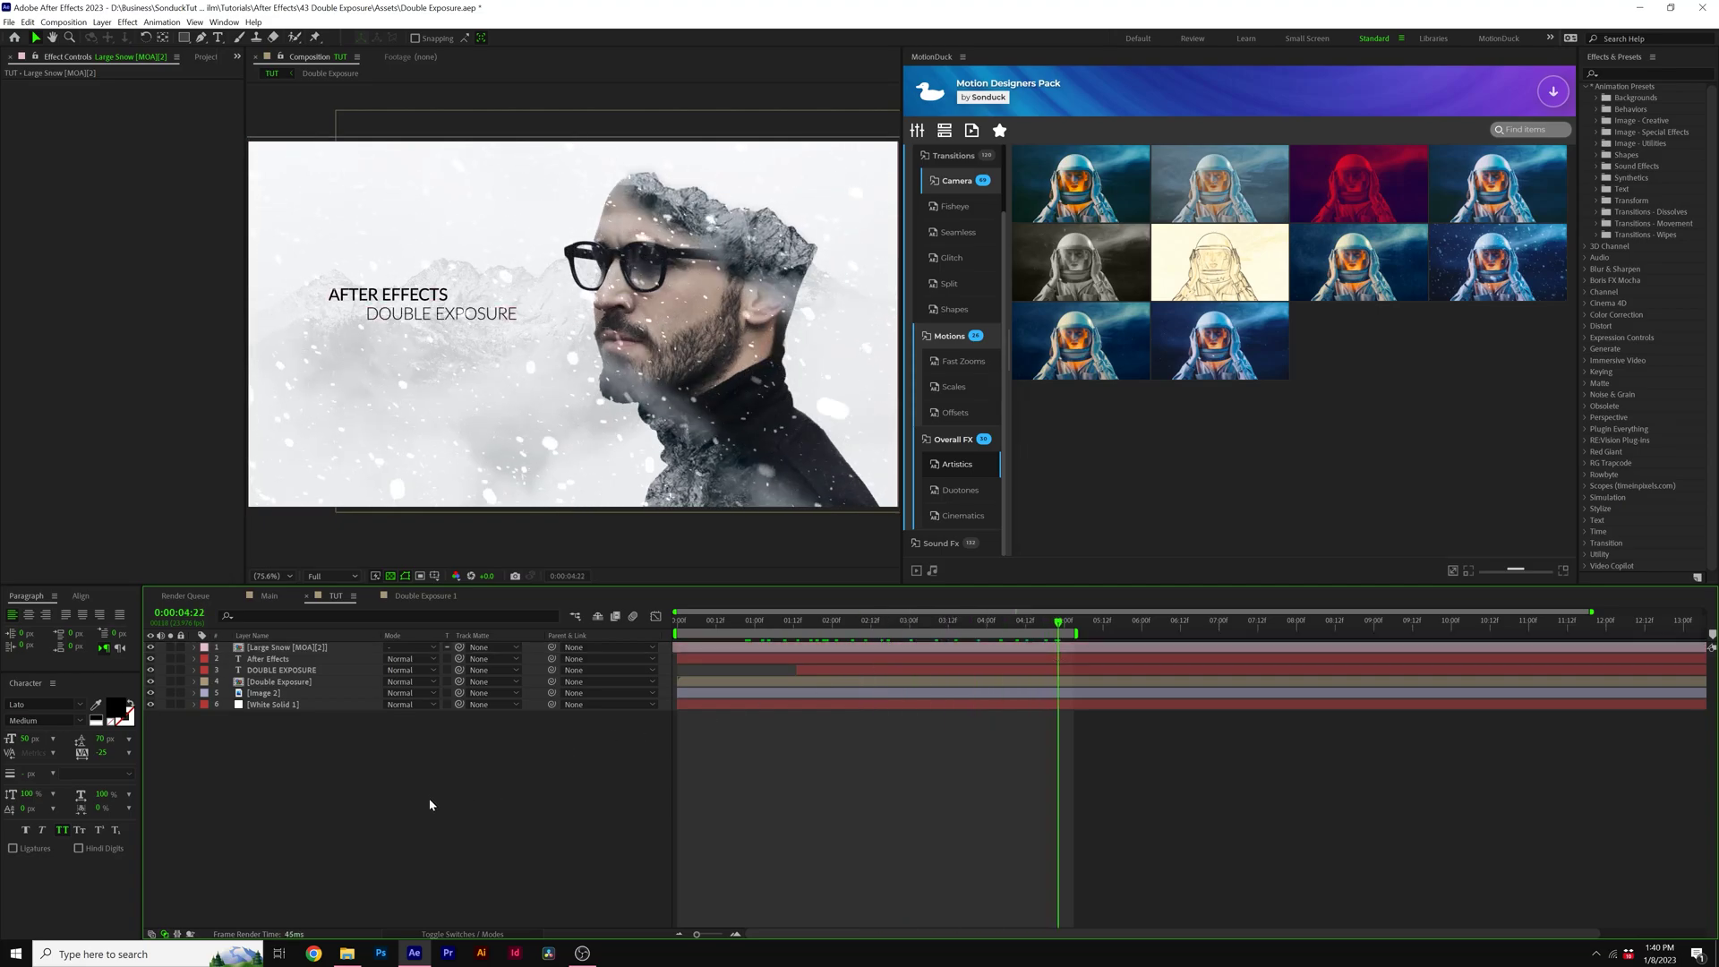
click(103, 22)
mouse_move(179, 35)
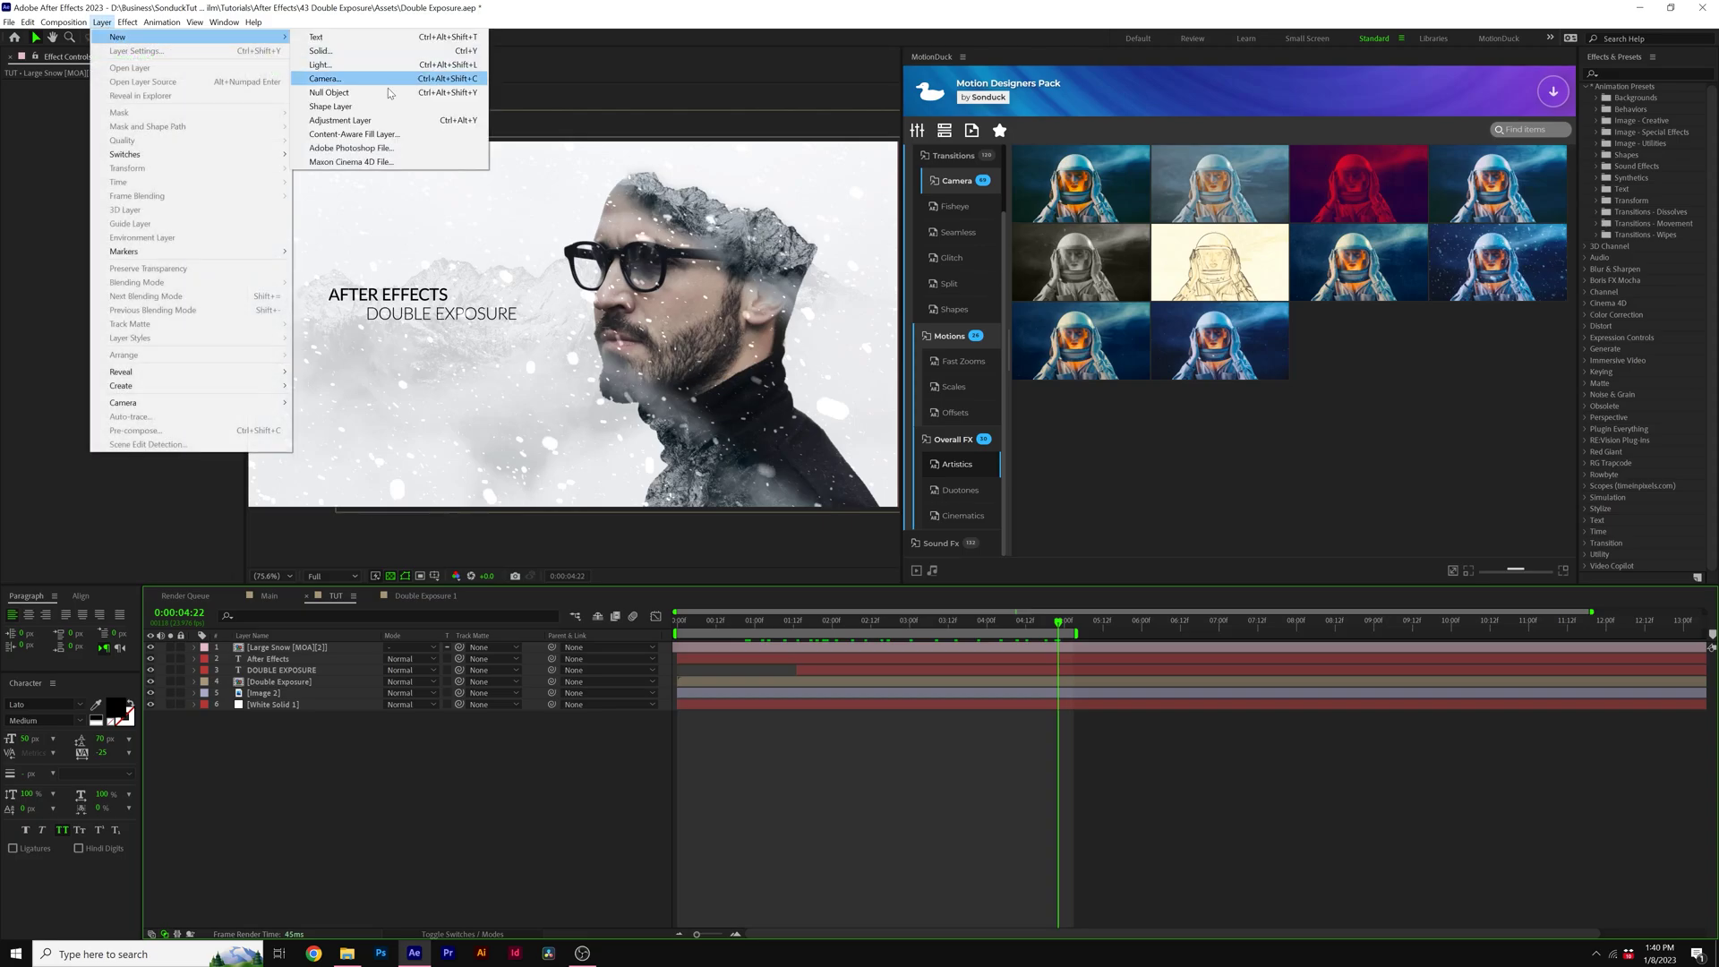
click(331, 93)
Parent layers 2 to 7 to Null 17.
drag(282, 752, 396, 663)
click(383, 745)
drag(259, 646, 260, 647)
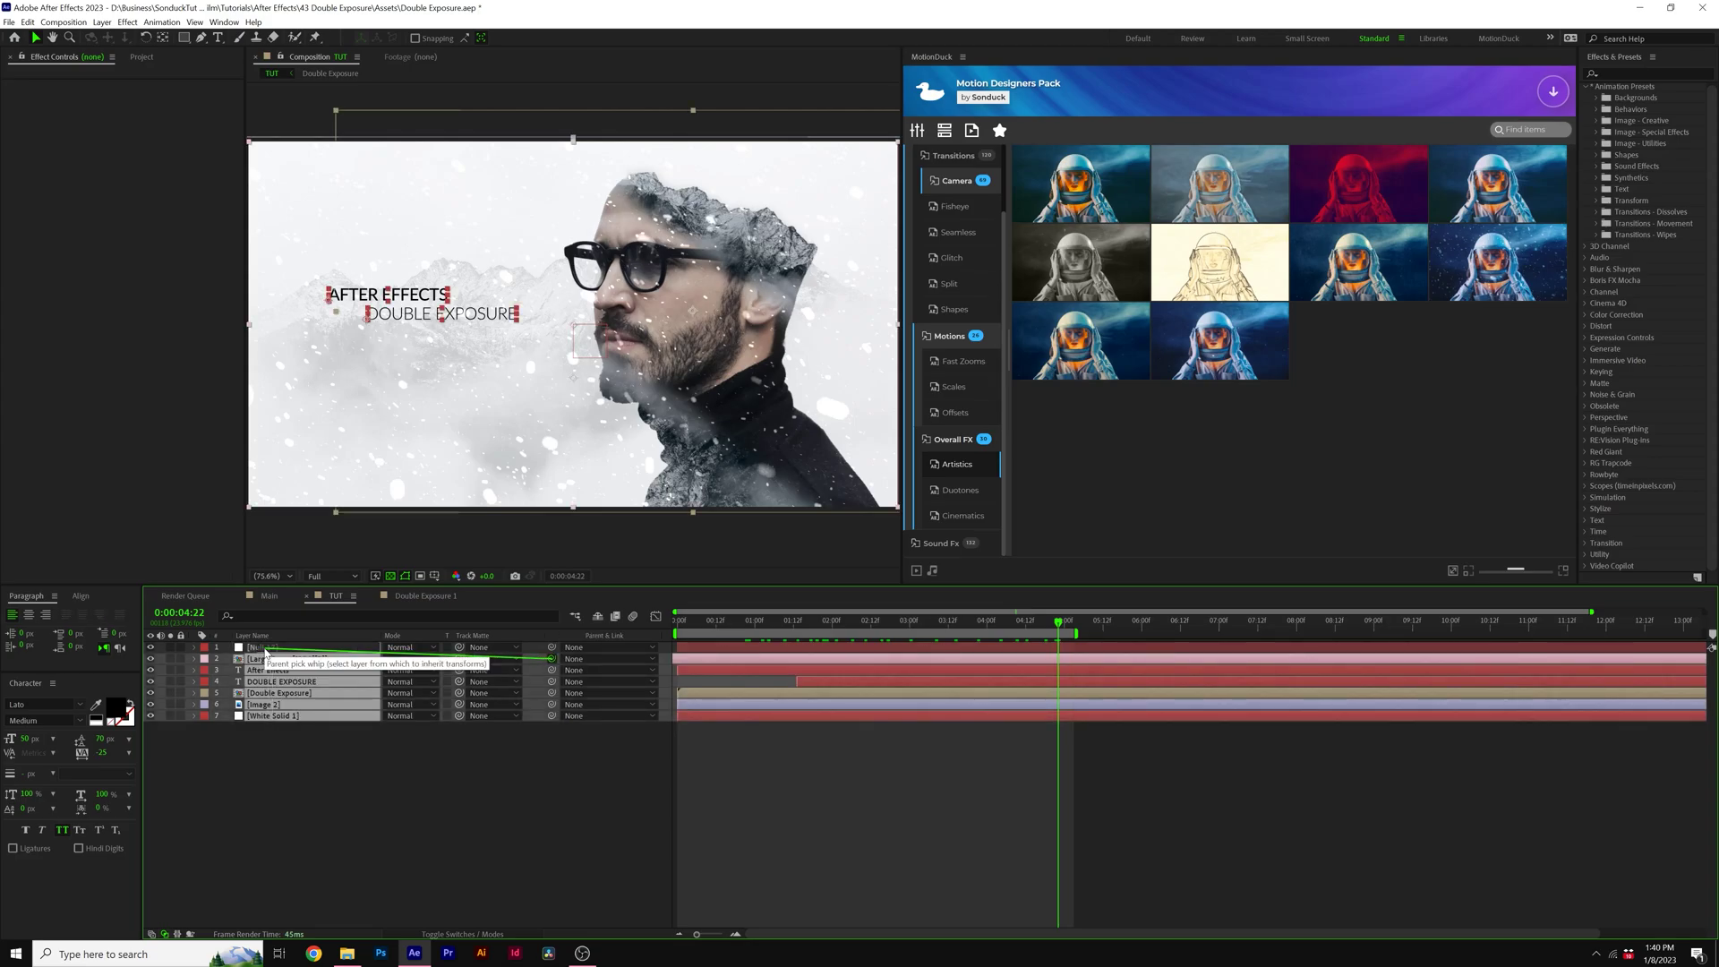
click(259, 647)
Keyframe Null 17's scale from 100 at the start to 102 at 0:00:05:02.
key(Home)
key(s)
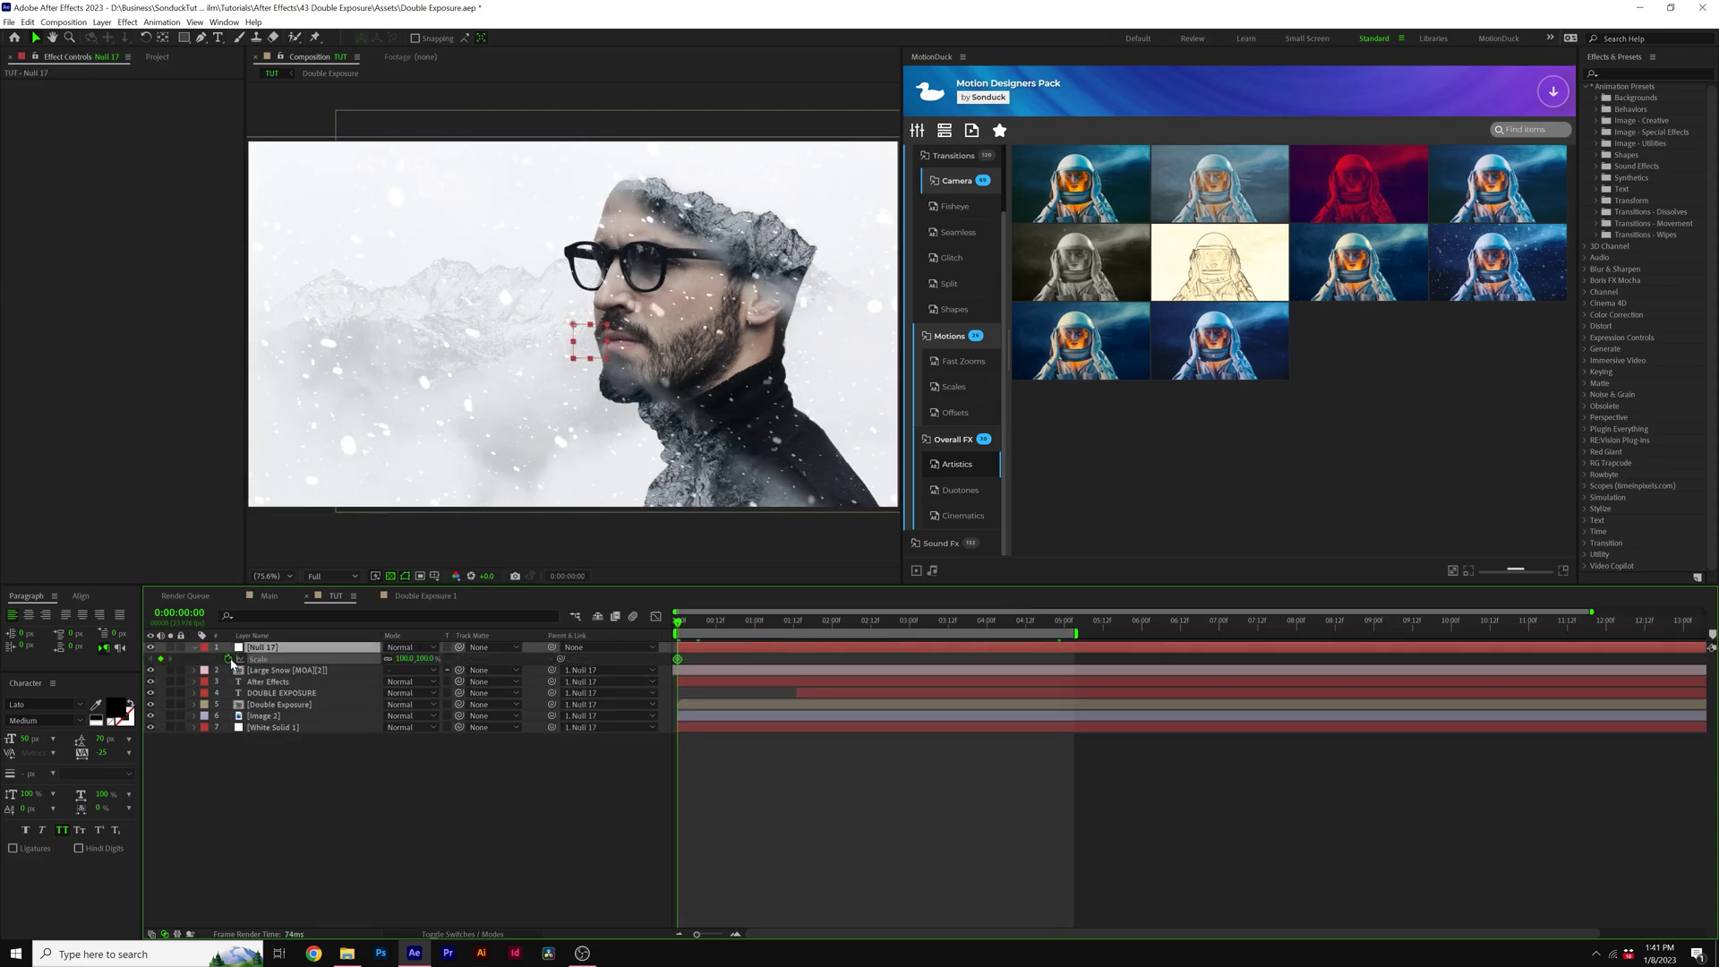
key(space)
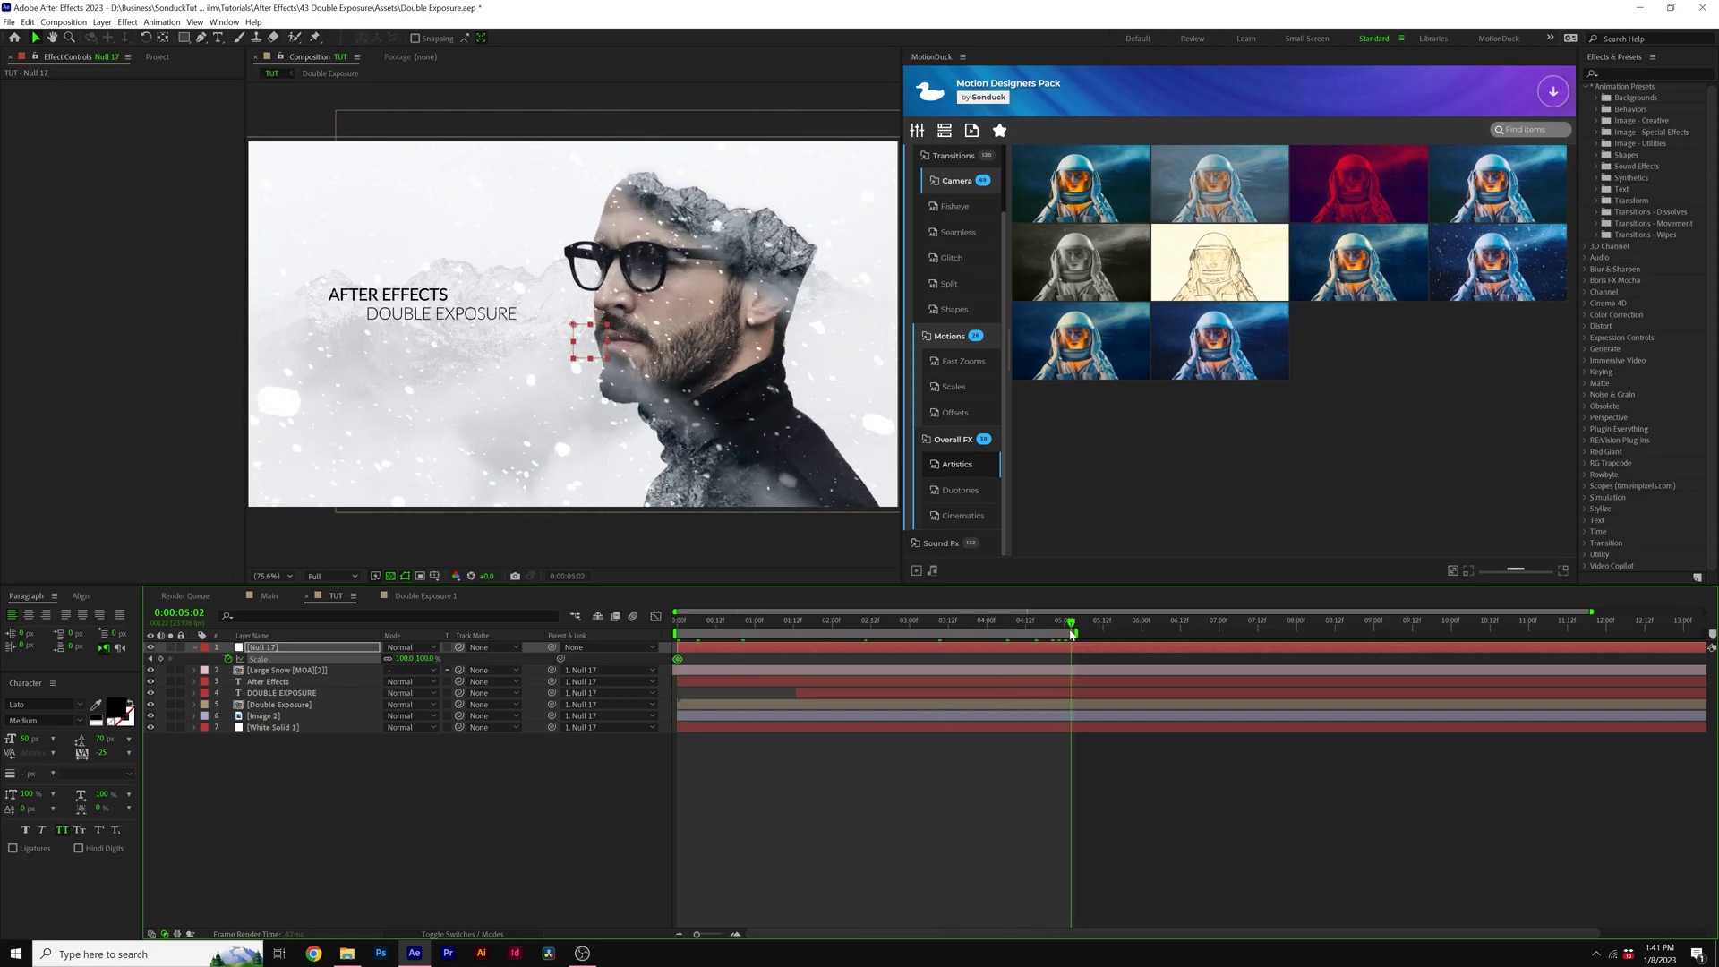
drag(407, 663, 410, 663)
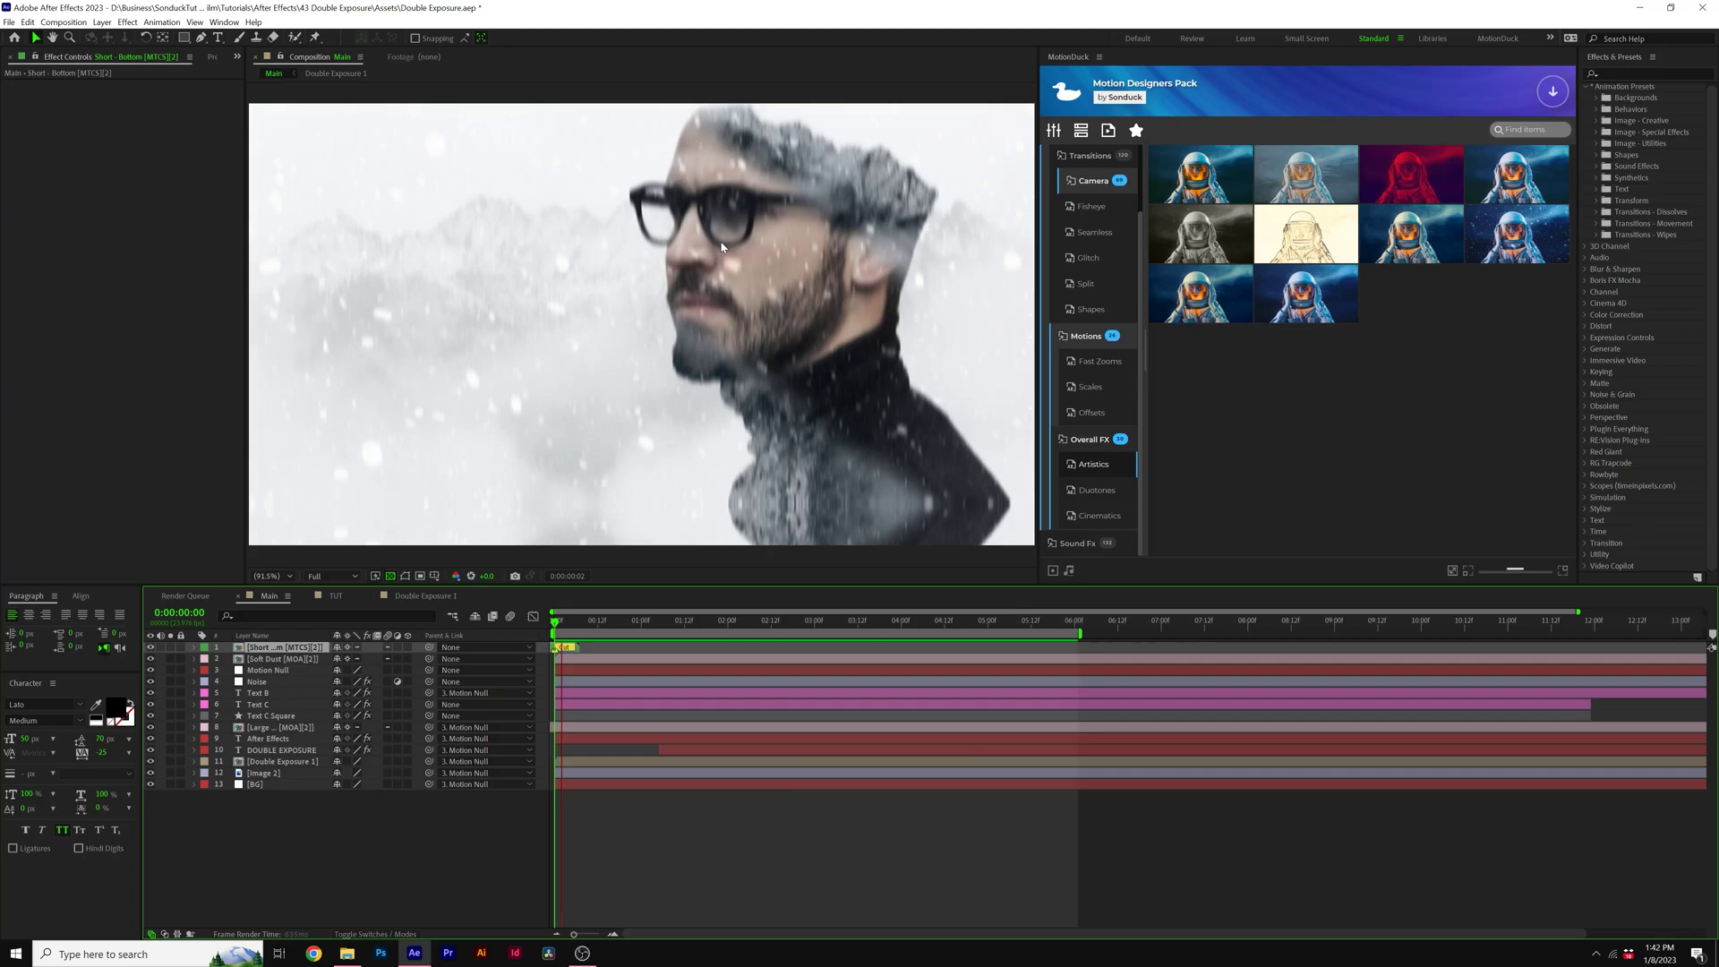